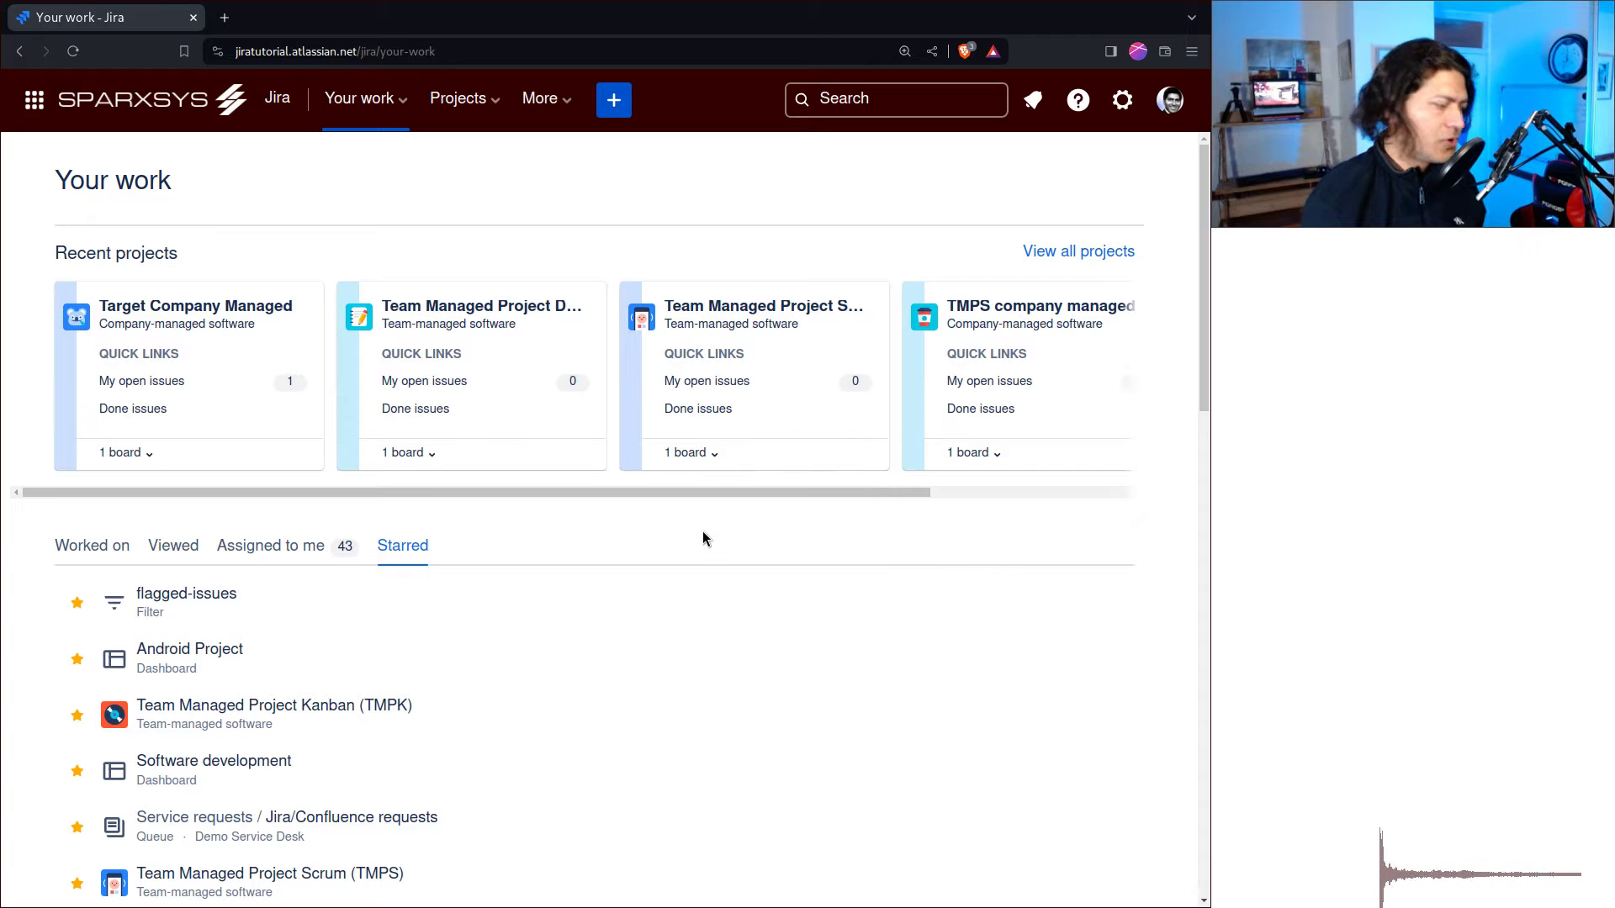
Open the ravisagar.in website in a new browser tab and go to its Mastering Jira Cloud Automation course page
{"action": "key", "text": "ctrl+t"}
{"action": "type", "text": "ravisagar.in"}
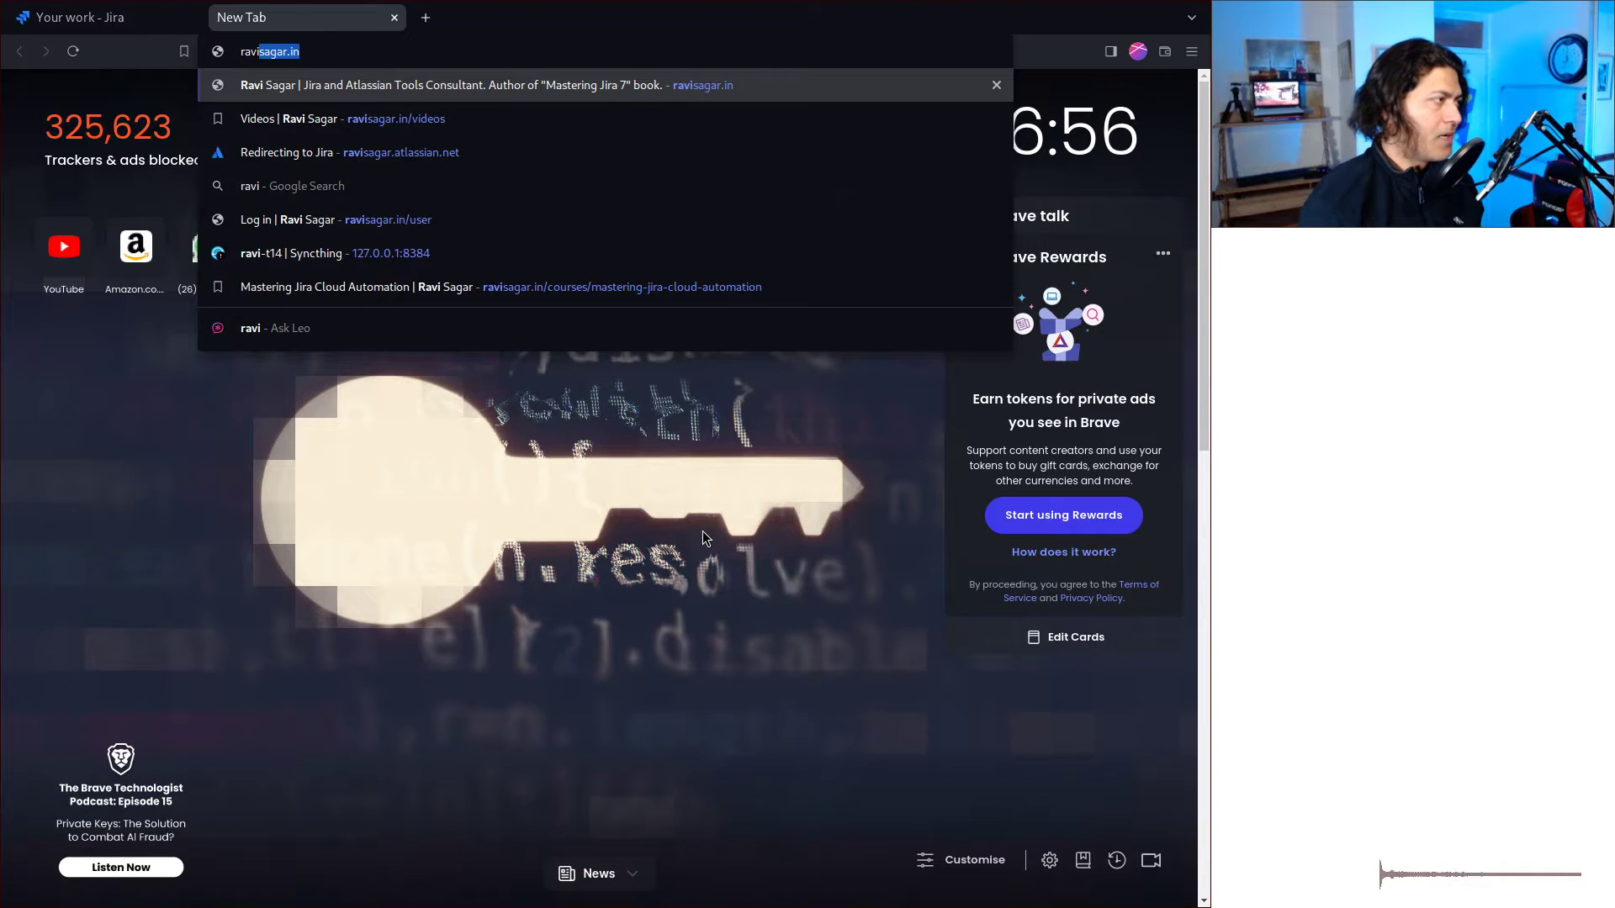
{"action": "key", "text": "Down"}
{"action": "key", "text": "Return"}
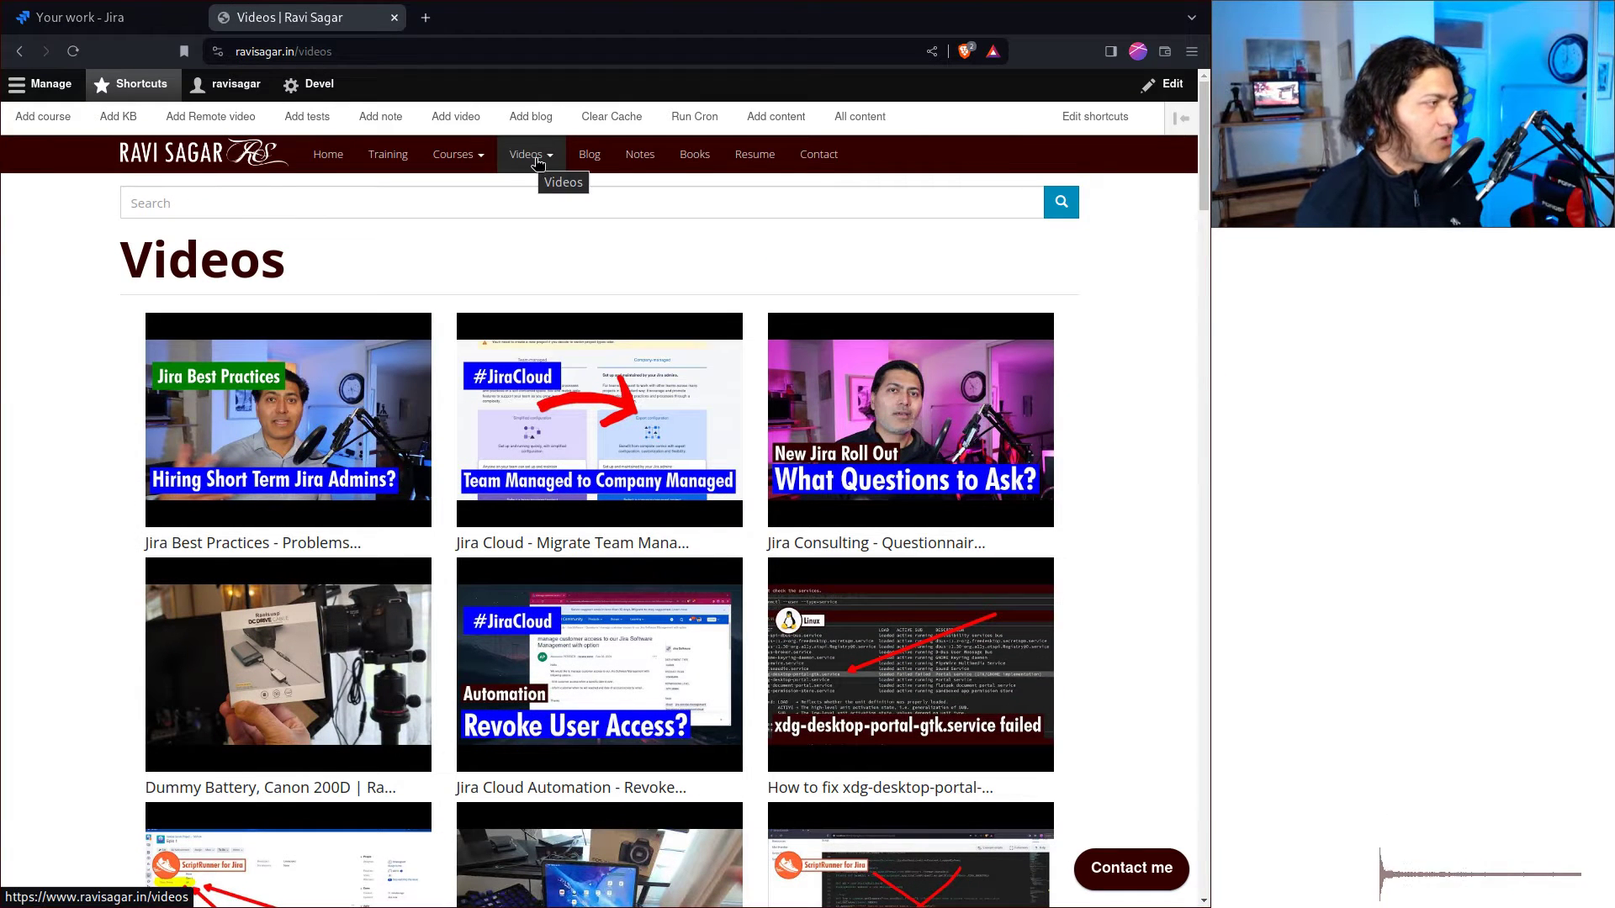
{"action": "left_click", "coordinate": [485, 168]}
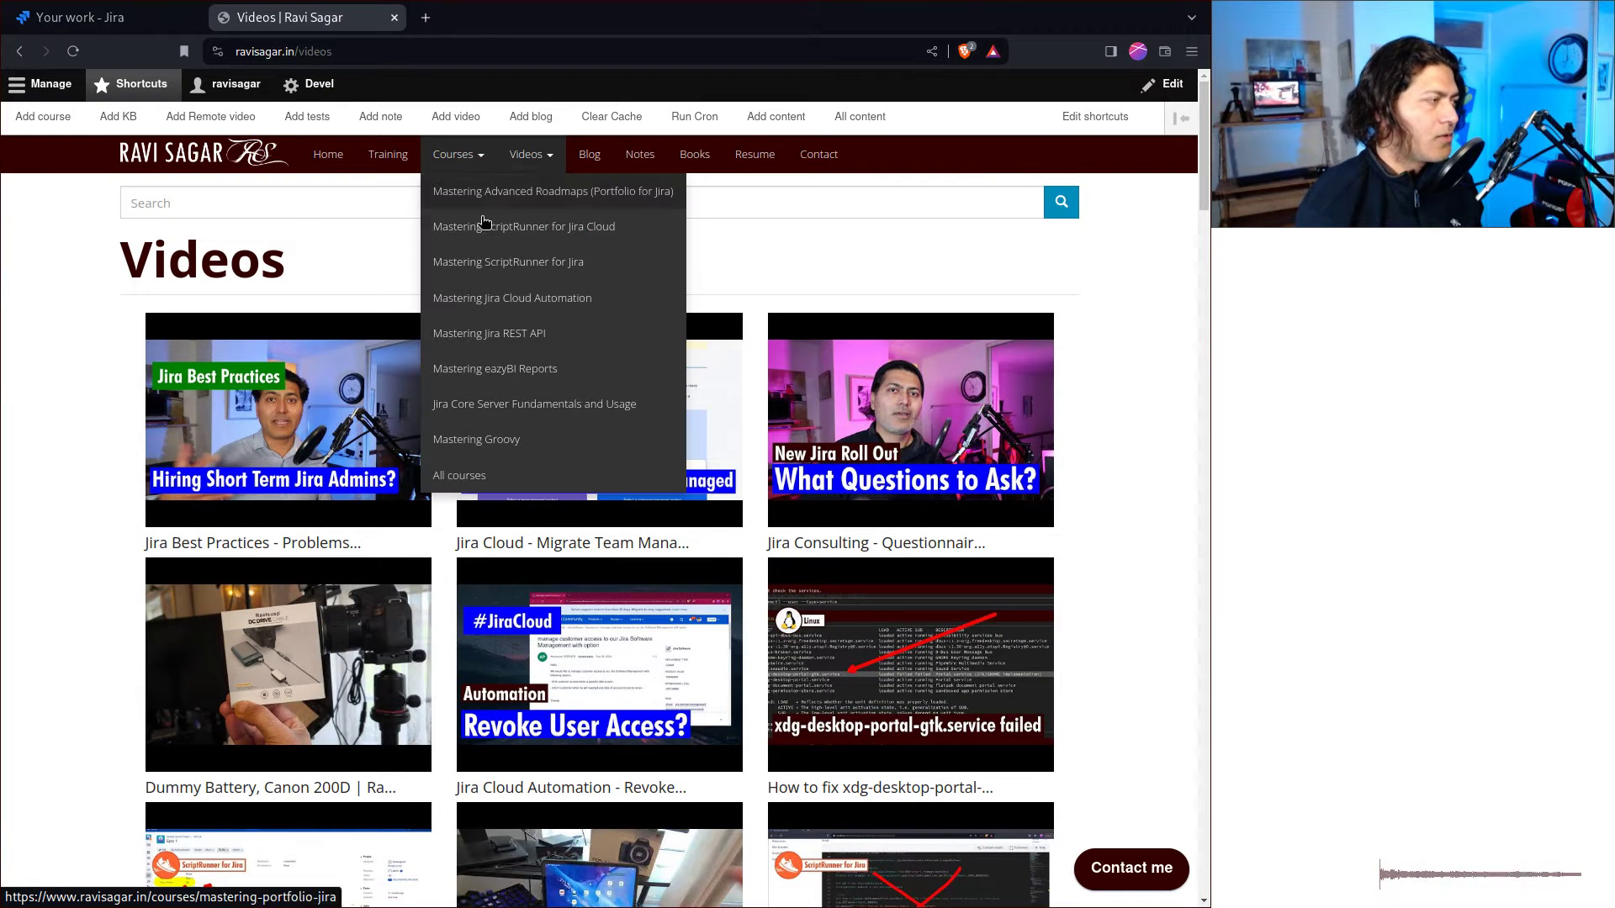
{"action": "left_click", "coordinate": [478, 300]}
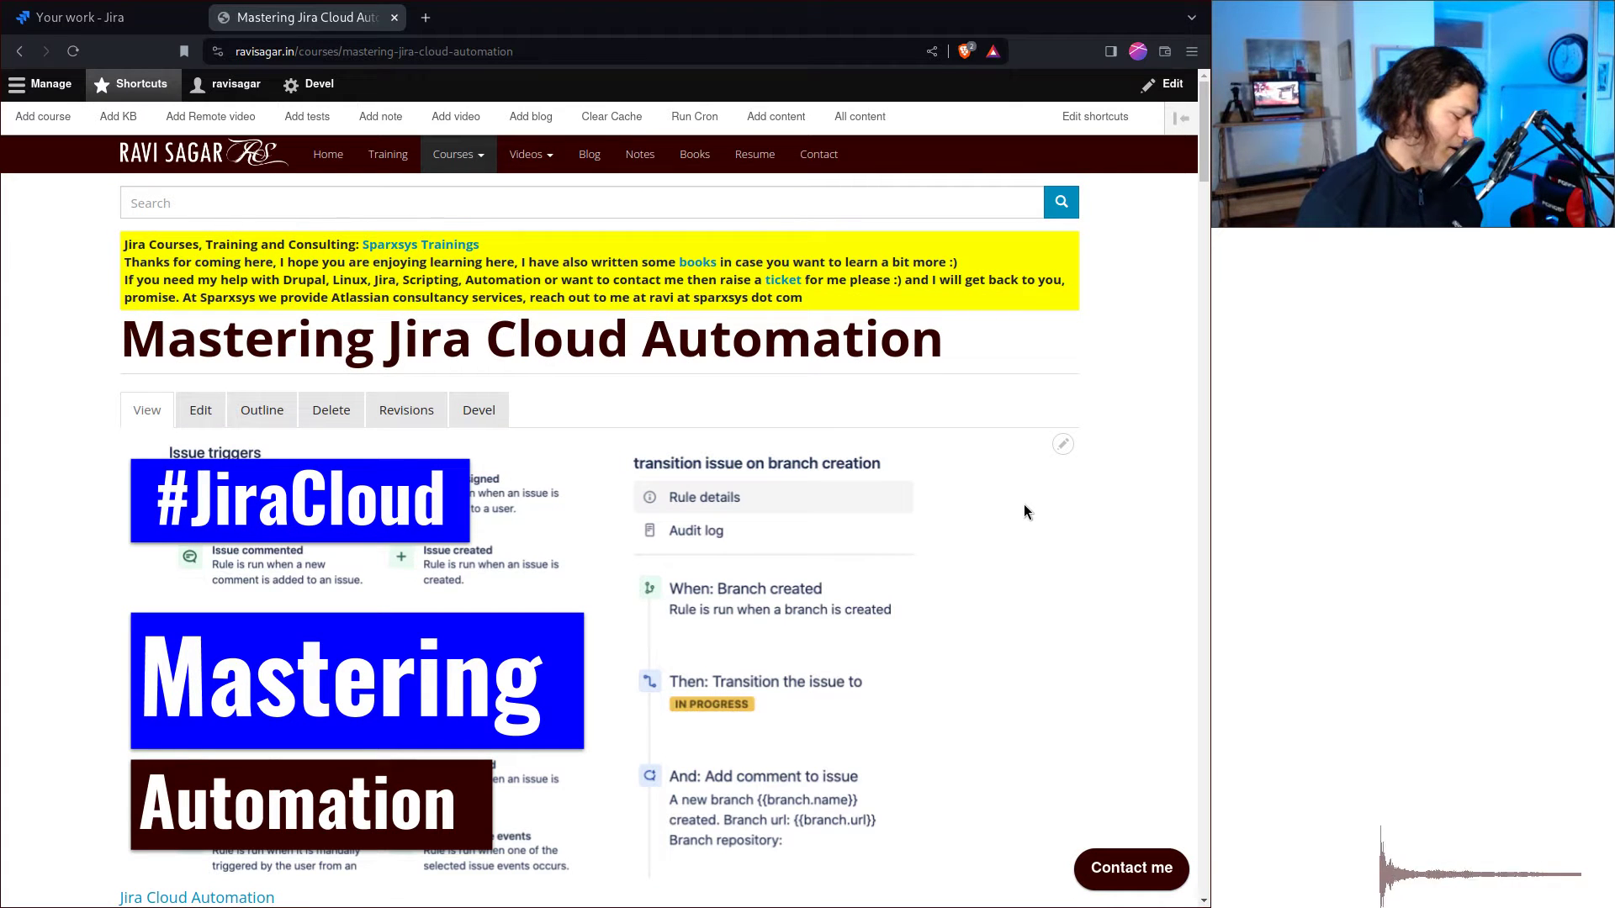
Find "create" on the course page and look through the matching Jira Cloud Automation tutorials
{"action": "key", "text": "ctrl+f"}
{"action": "type", "text": "create"}
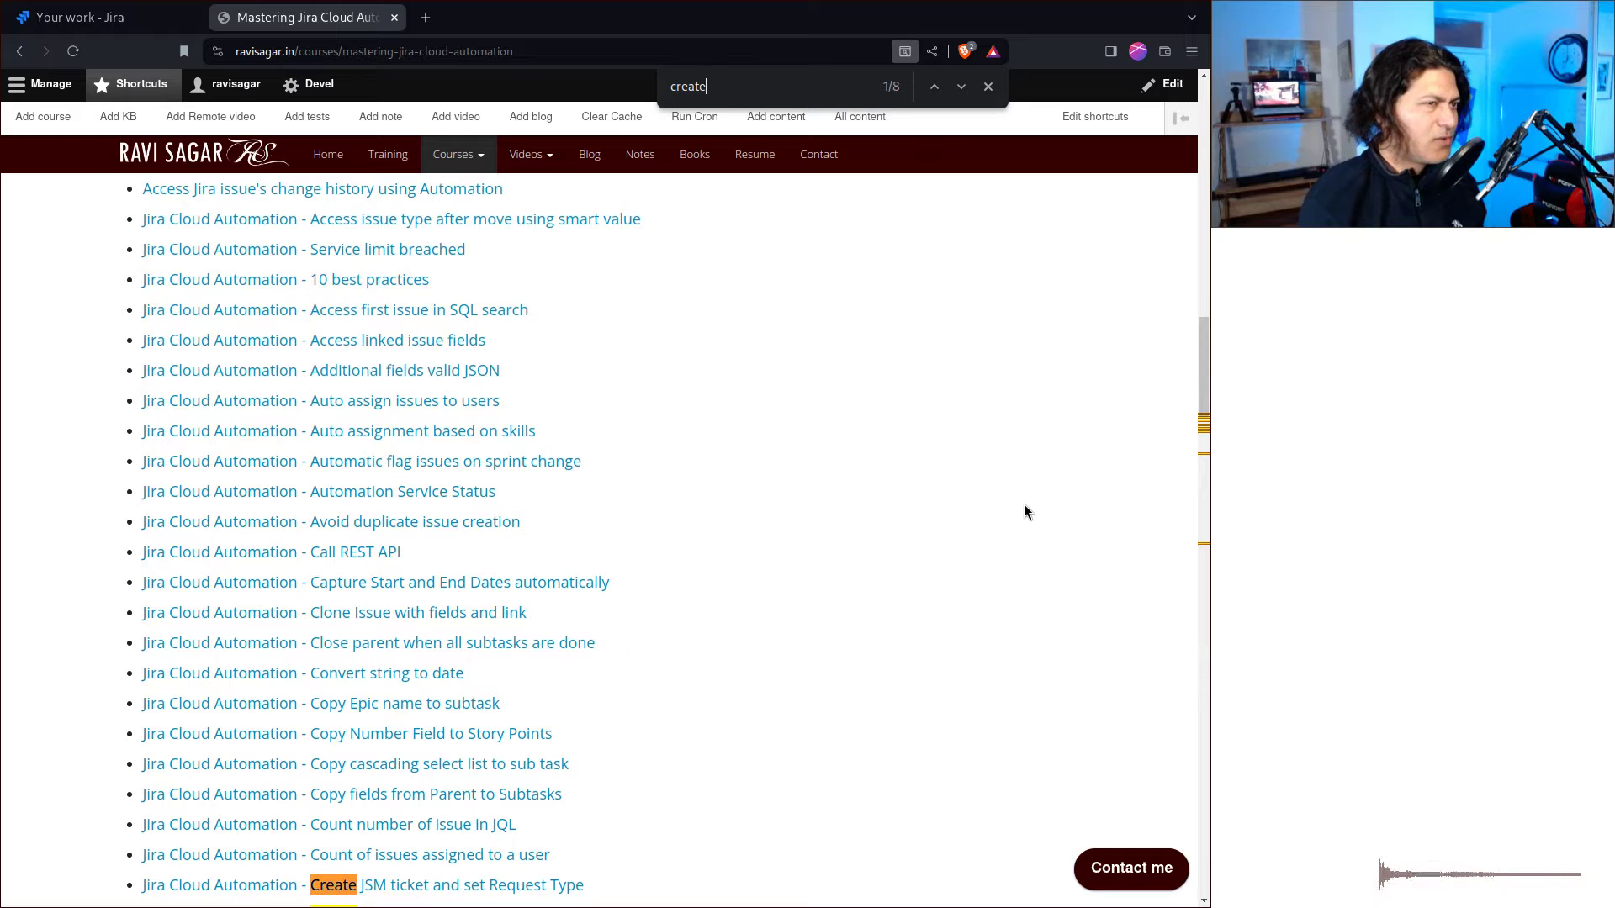
{"action": "key", "text": "Return"}
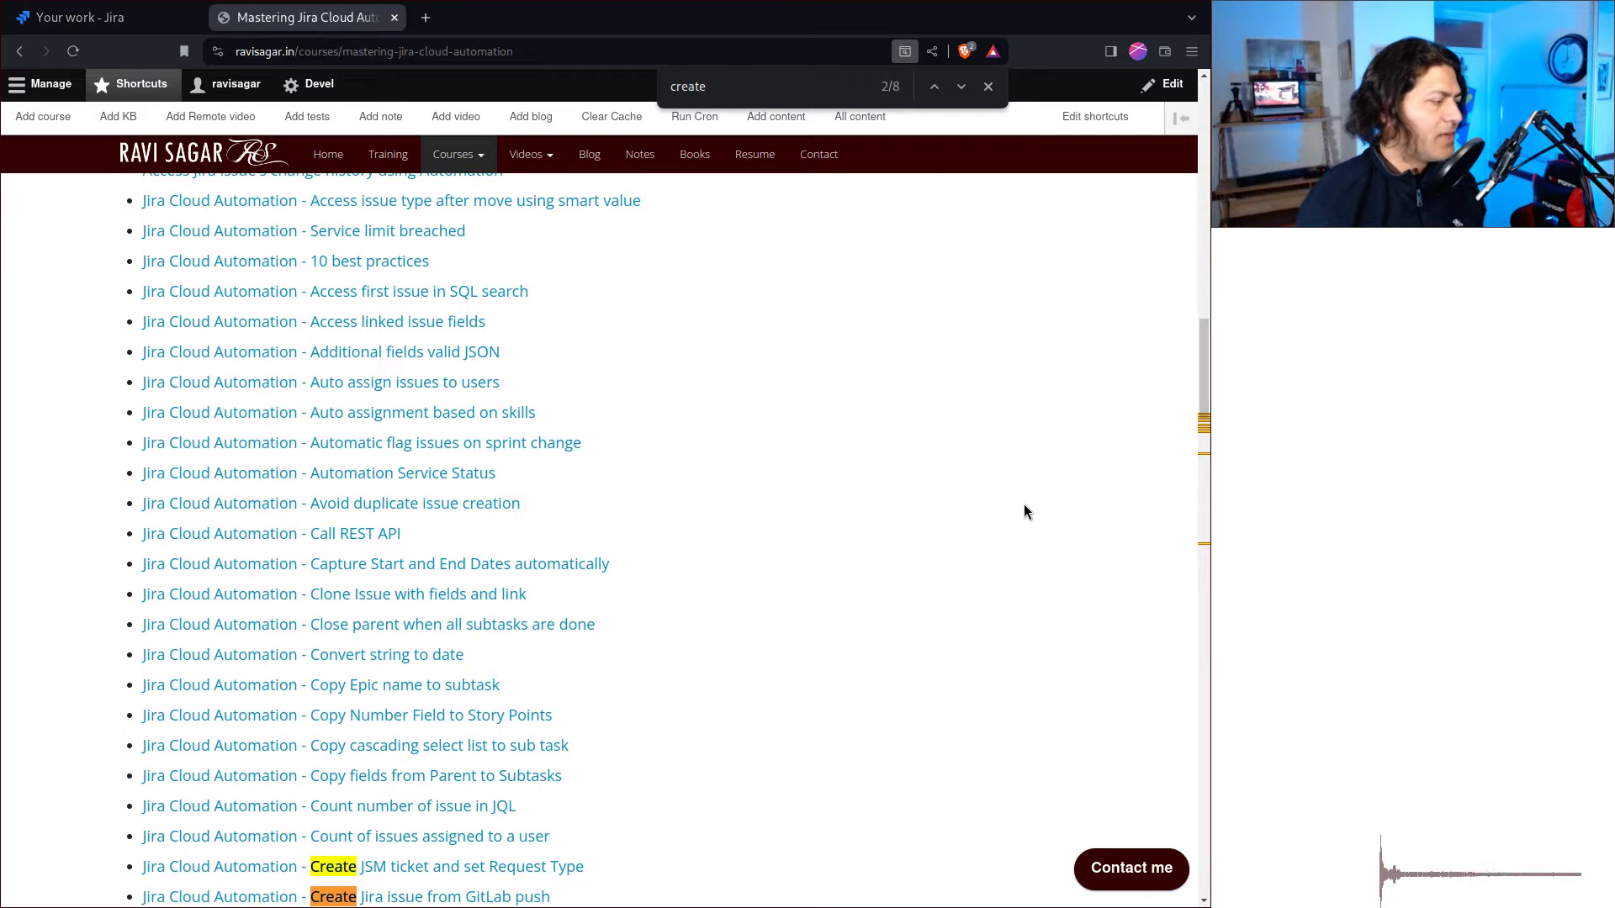
{"action": "scroll", "coordinate": [1005, 500], "scroll_direction": "down", "scroll_amount": 5}
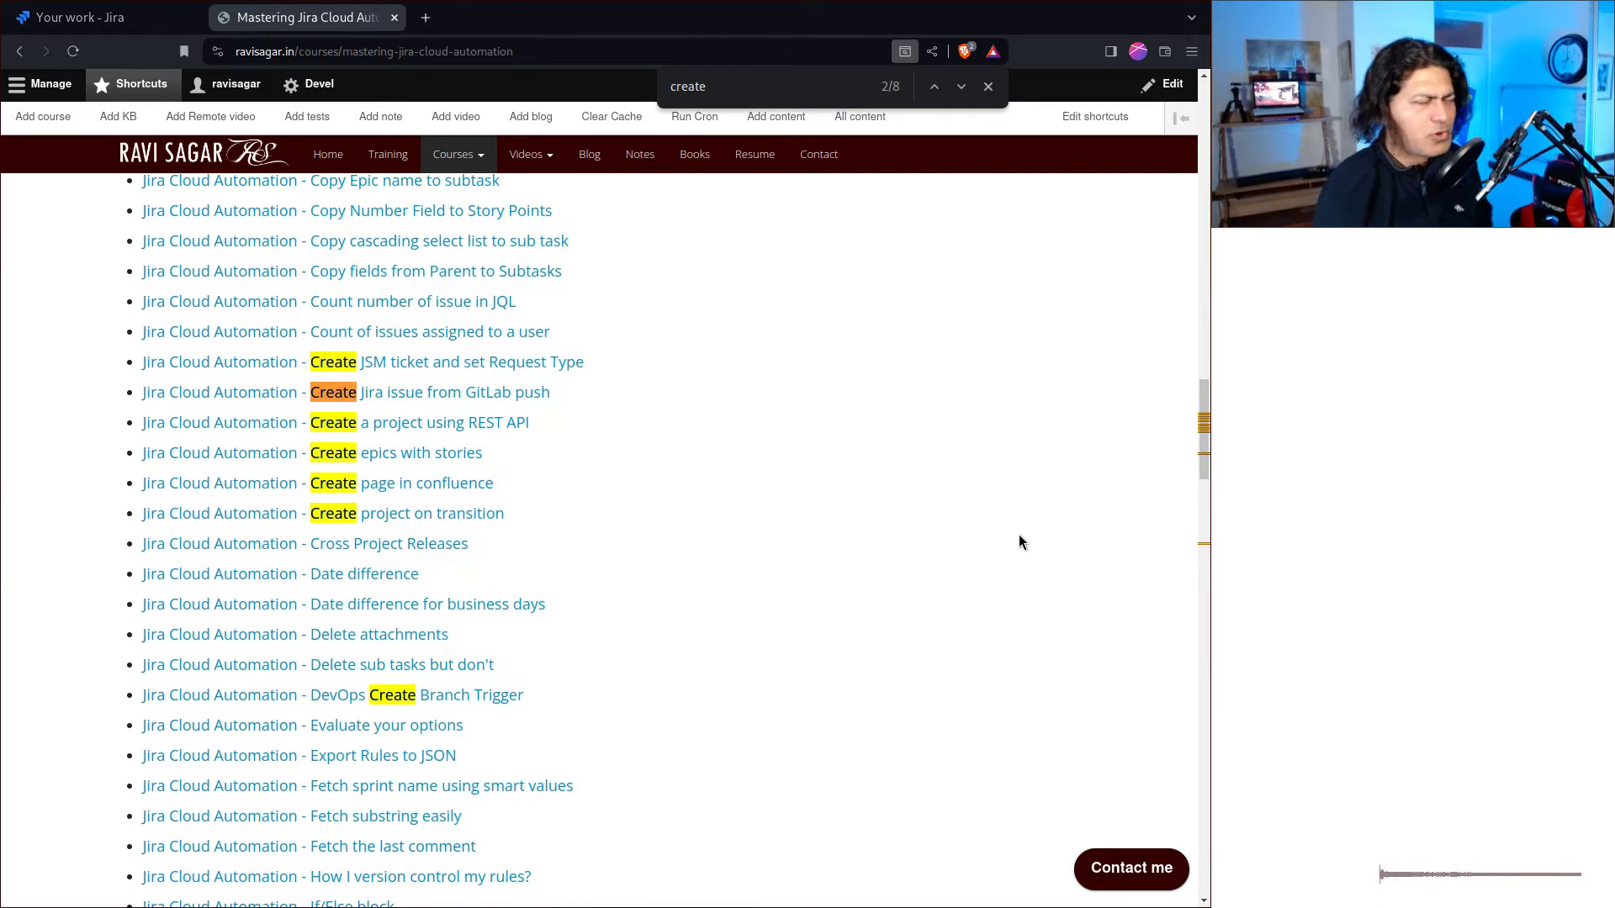
{"action": "scroll", "coordinate": [994, 542], "scroll_direction": "down", "scroll_amount": 2}
{"action": "scroll", "coordinate": [983, 530], "scroll_direction": "up", "scroll_amount": 2}
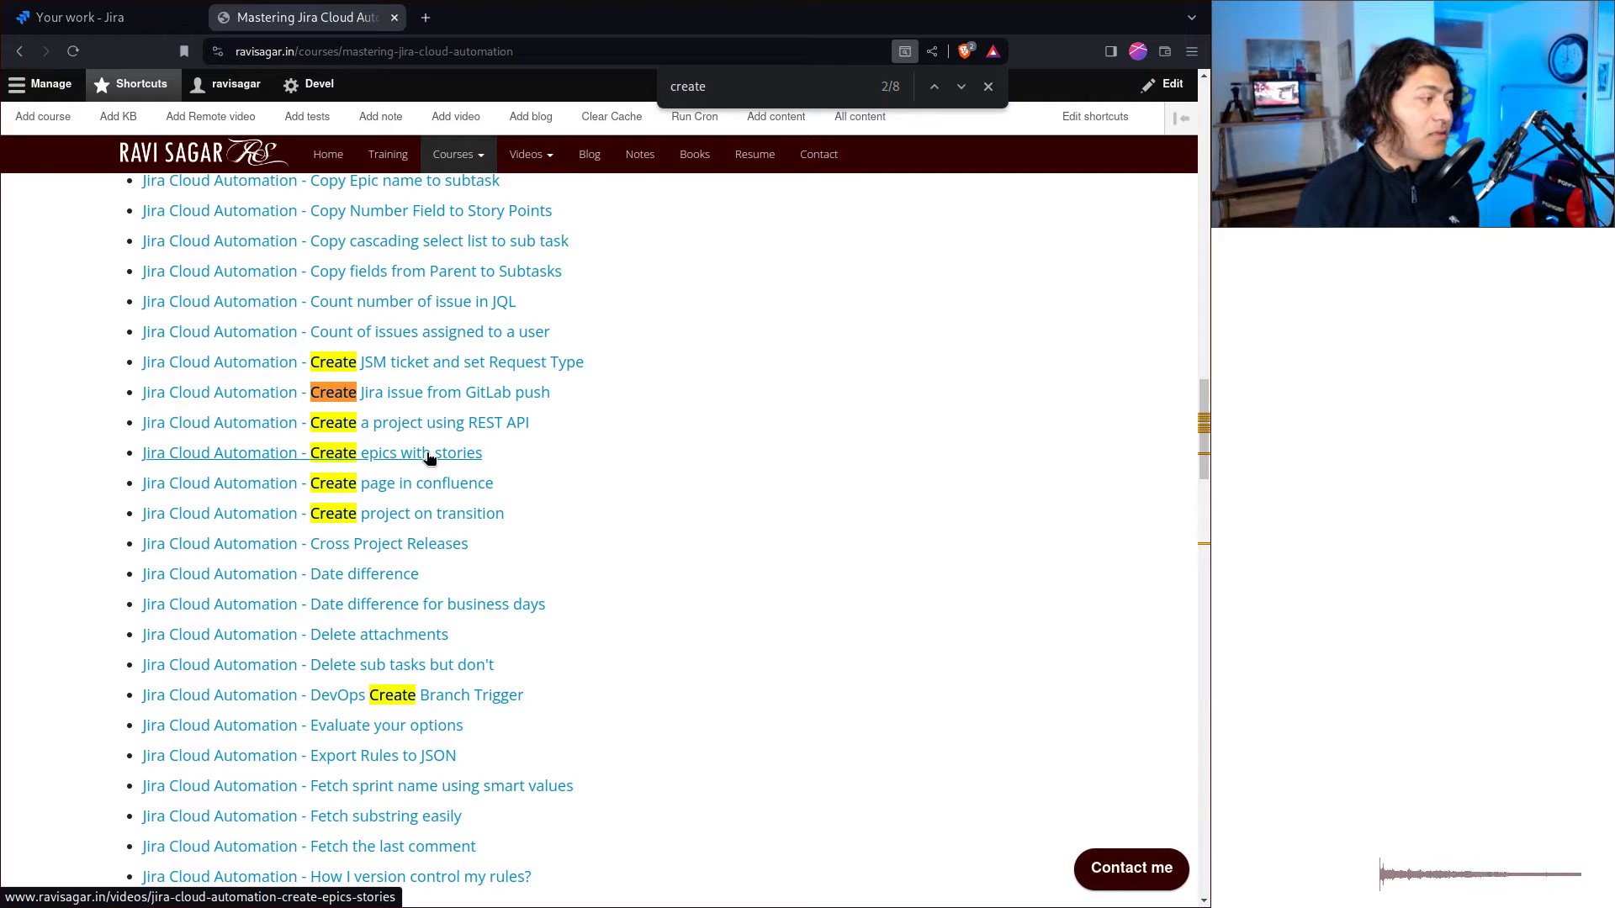
Return to the Jira site and open the Company Managed SCRUM Project (SSP) board
{"action": "left_click", "coordinate": [120, 20]}
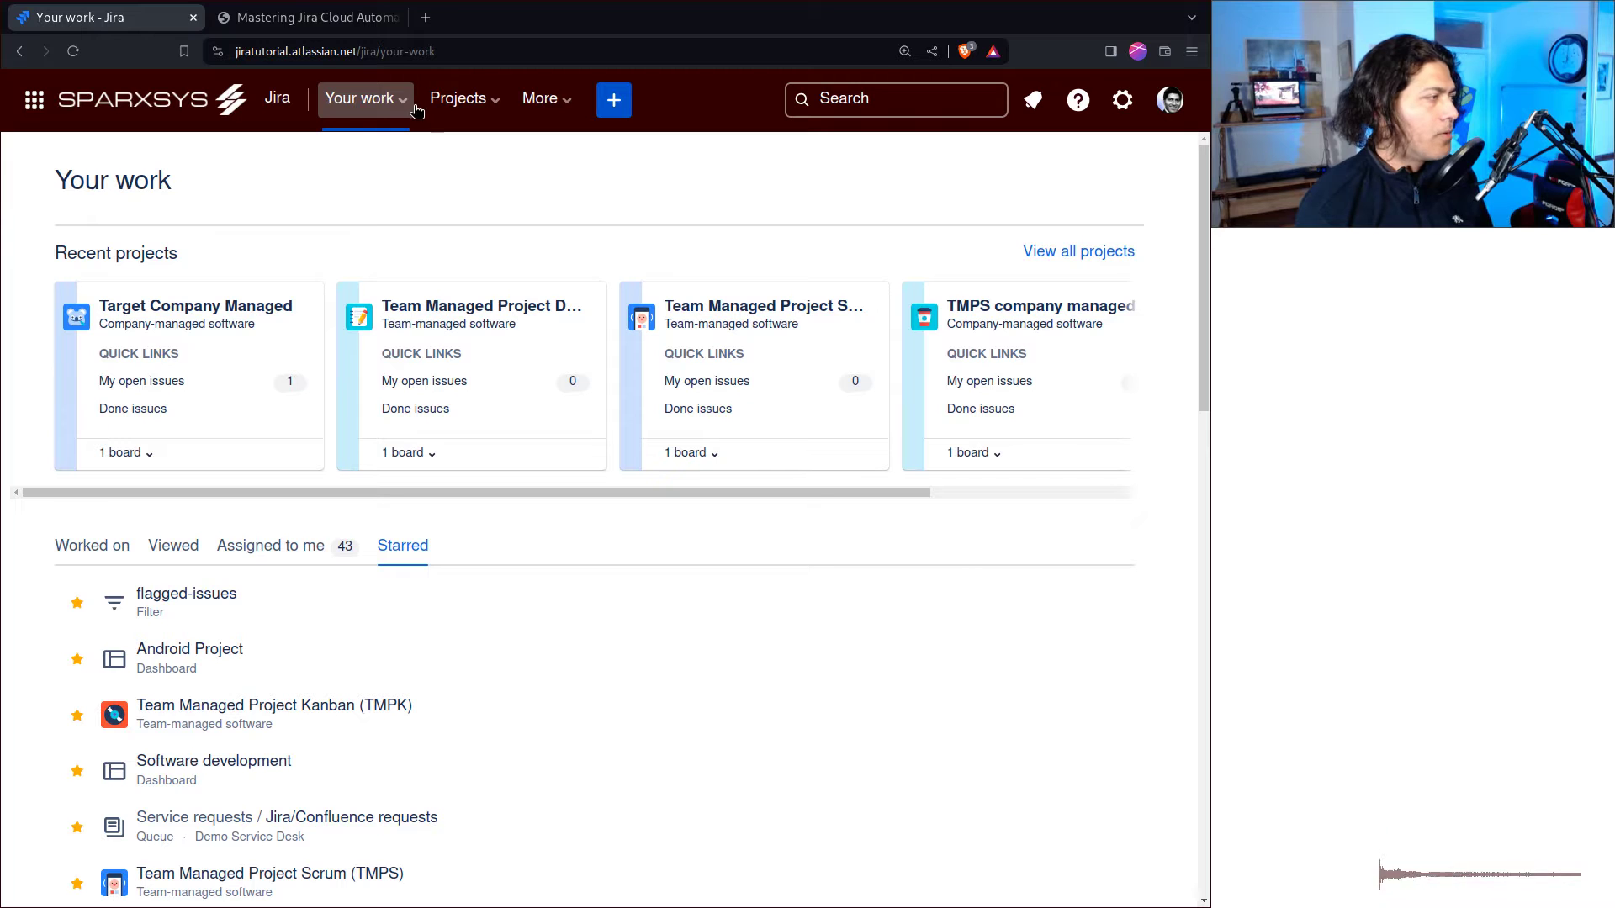
{"action": "left_click", "coordinate": [457, 99]}
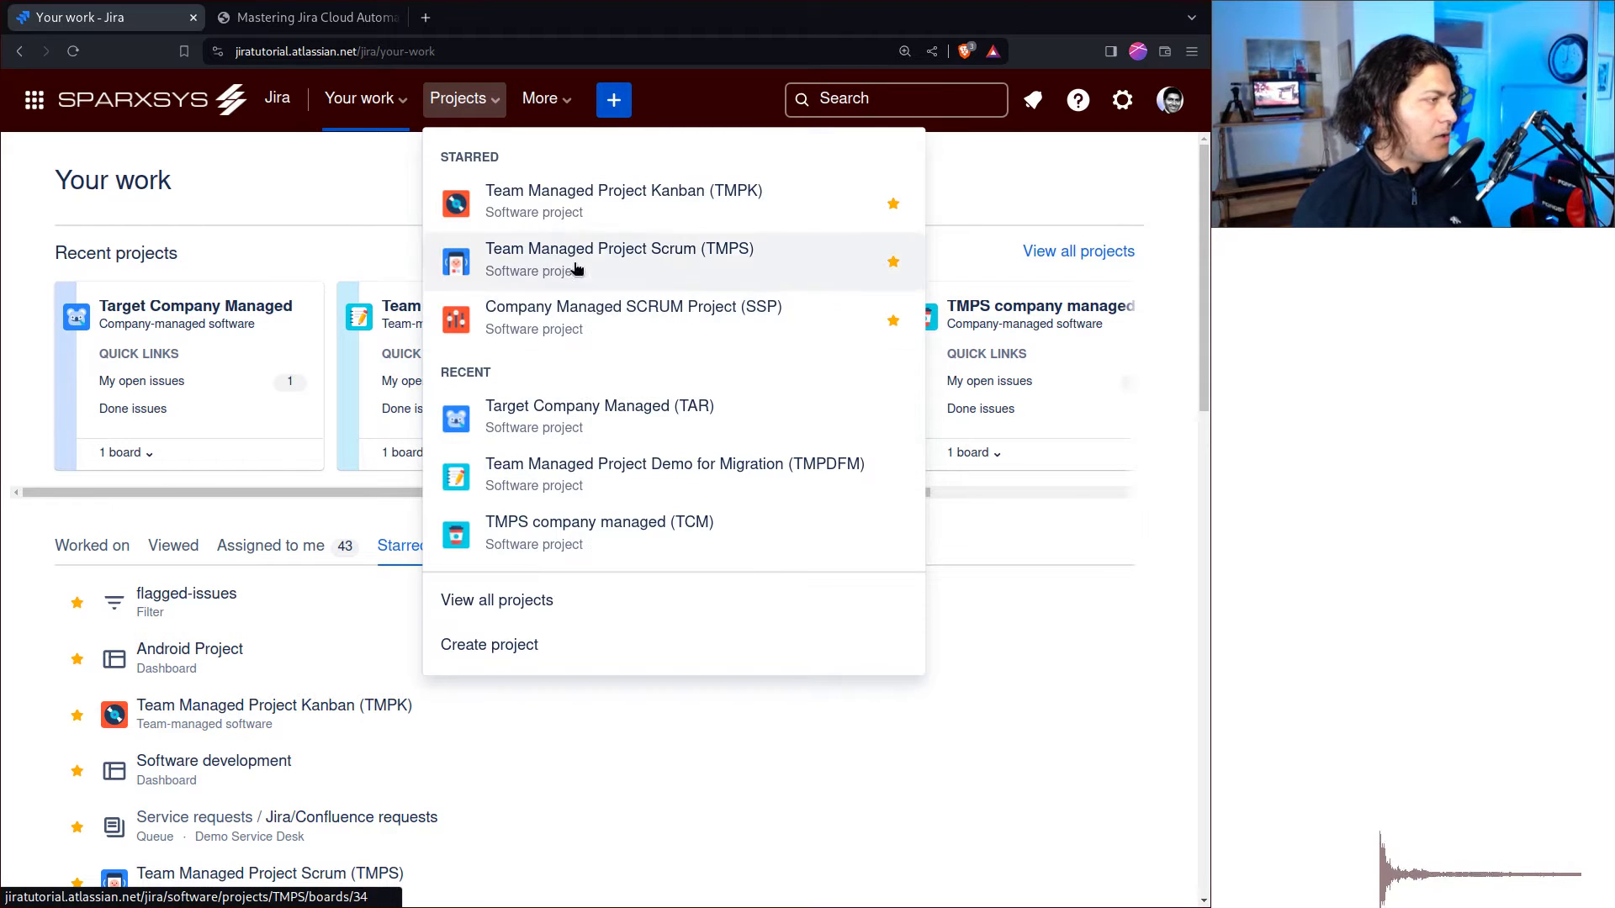
{"action": "left_click", "coordinate": [572, 326]}
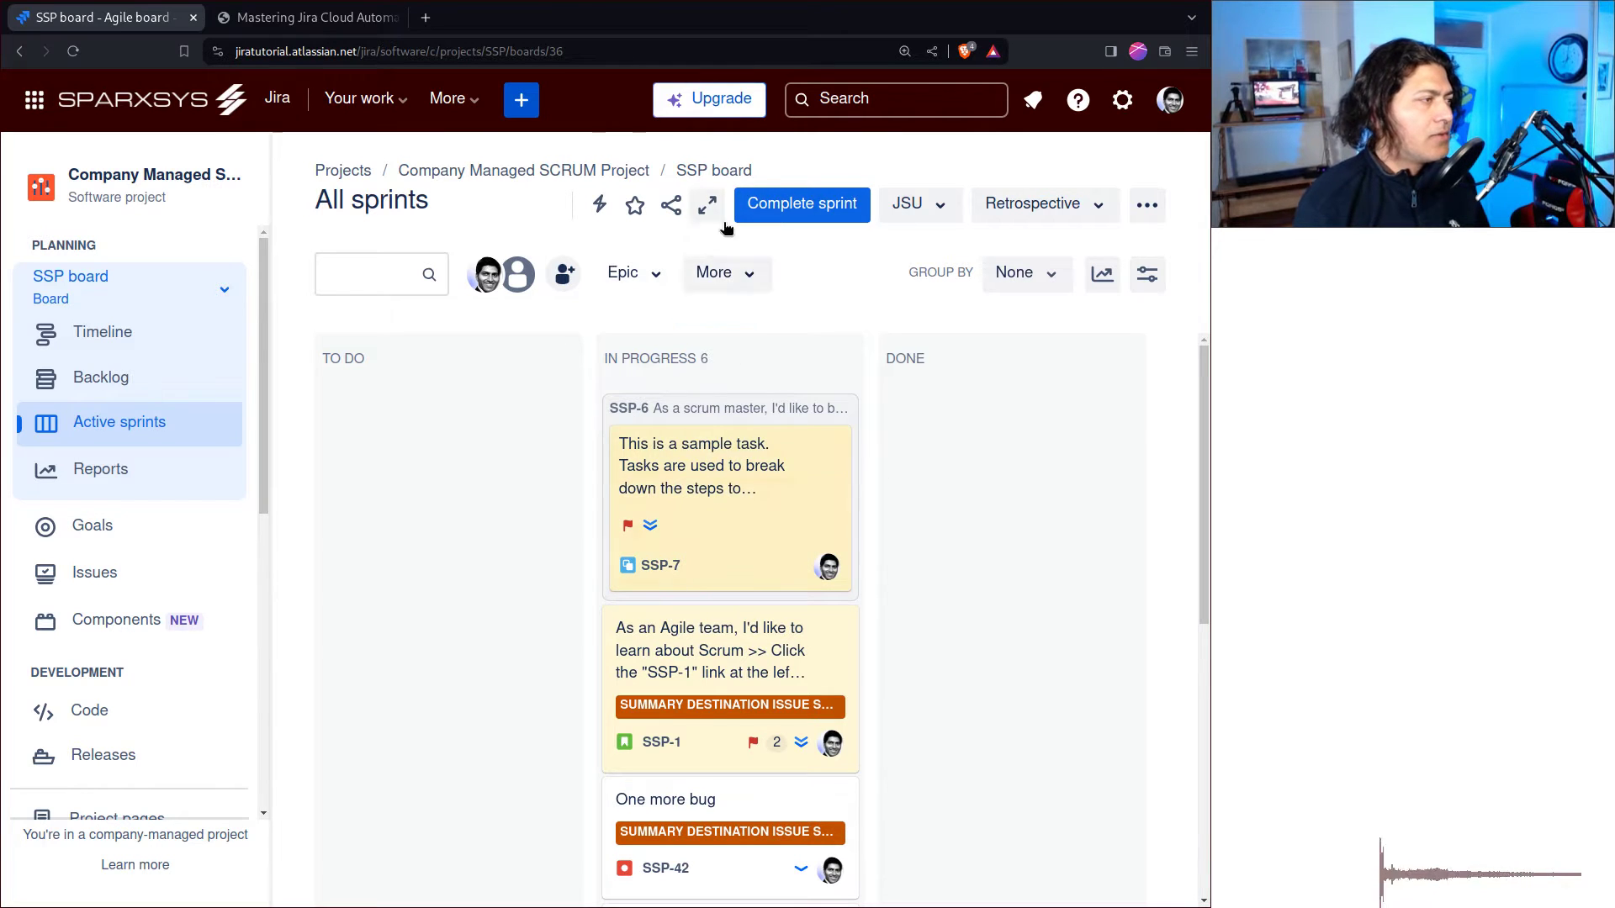
Create an Epic issue in the Company Managed SCRUM Project with both the epic name and the summary set to "Epic"
{"action": "left_click", "coordinate": [521, 100]}
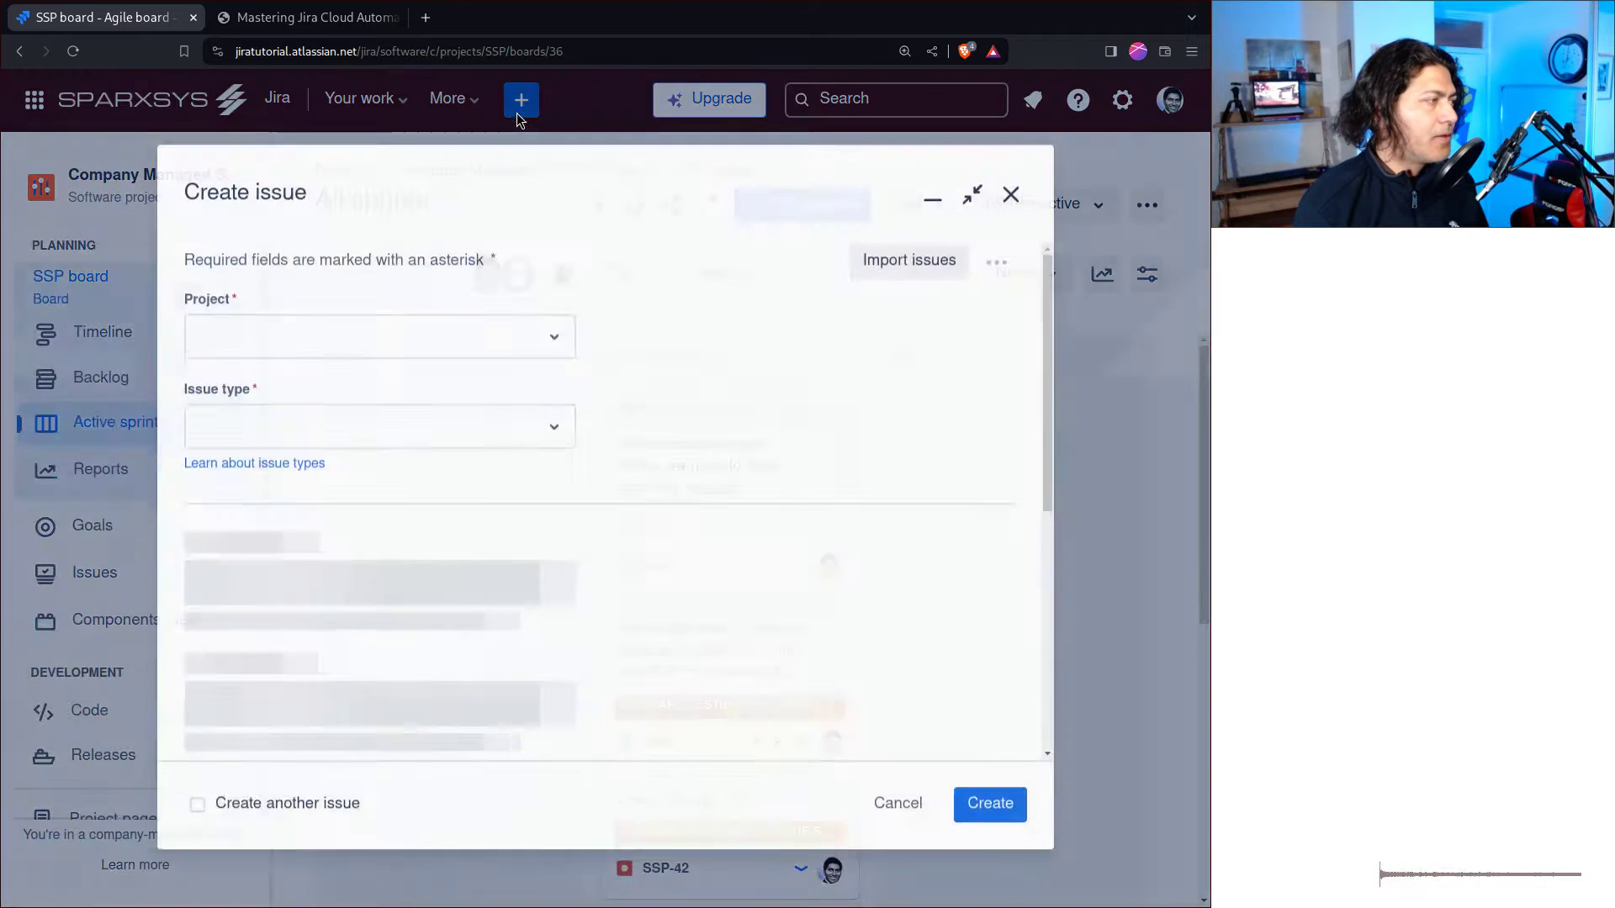
{"action": "left_click", "coordinate": [325, 418]}
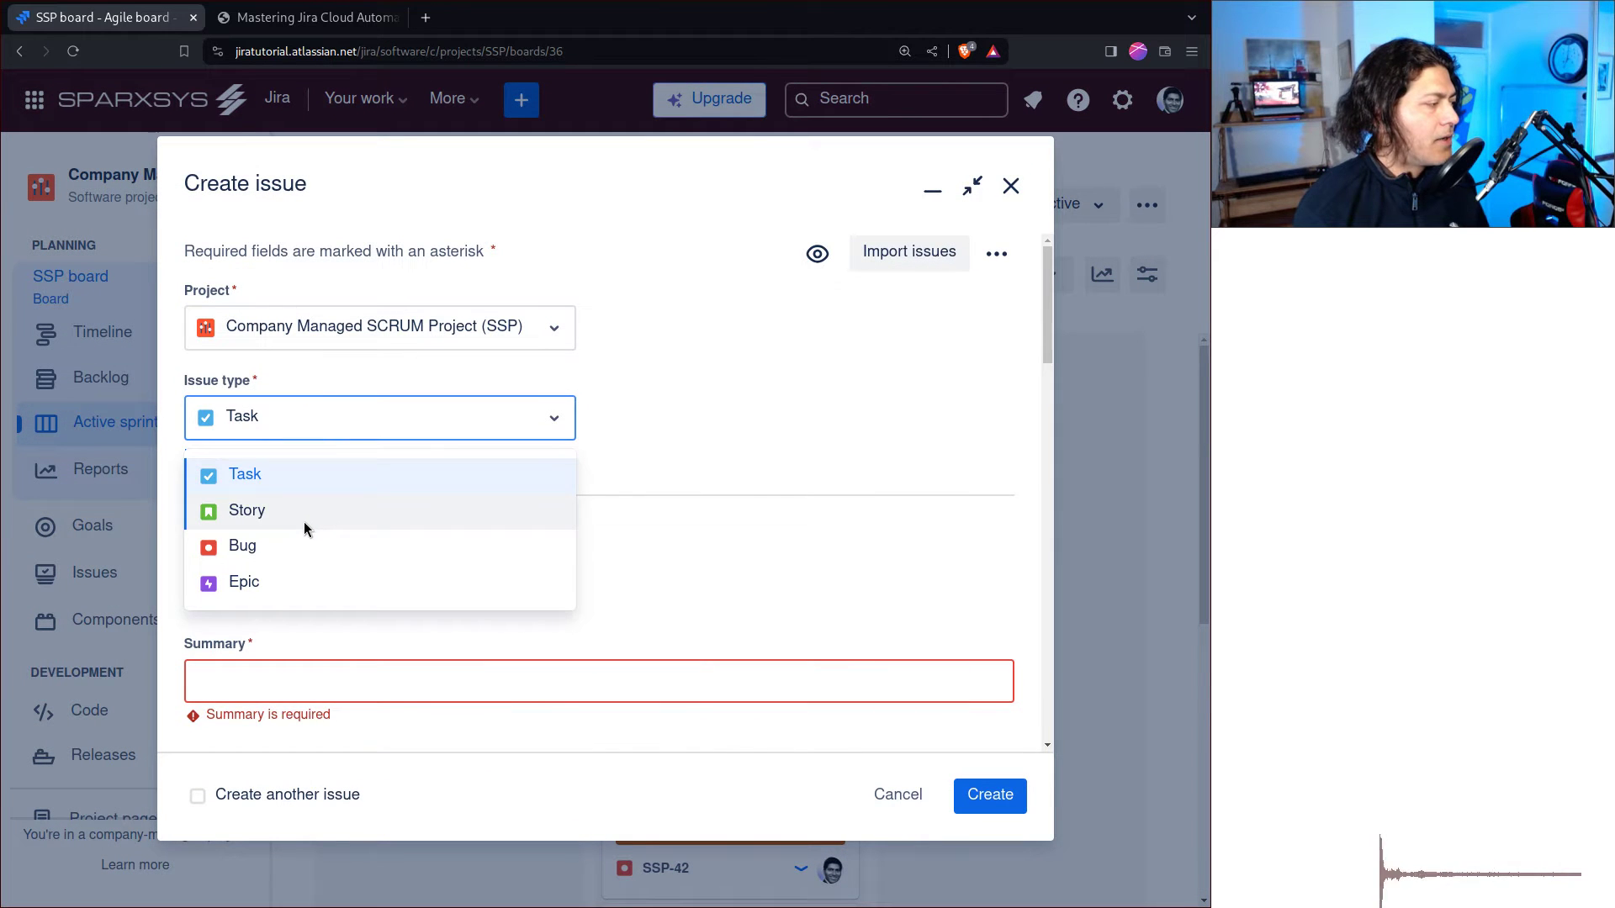
{"action": "left_click", "coordinate": [277, 582]}
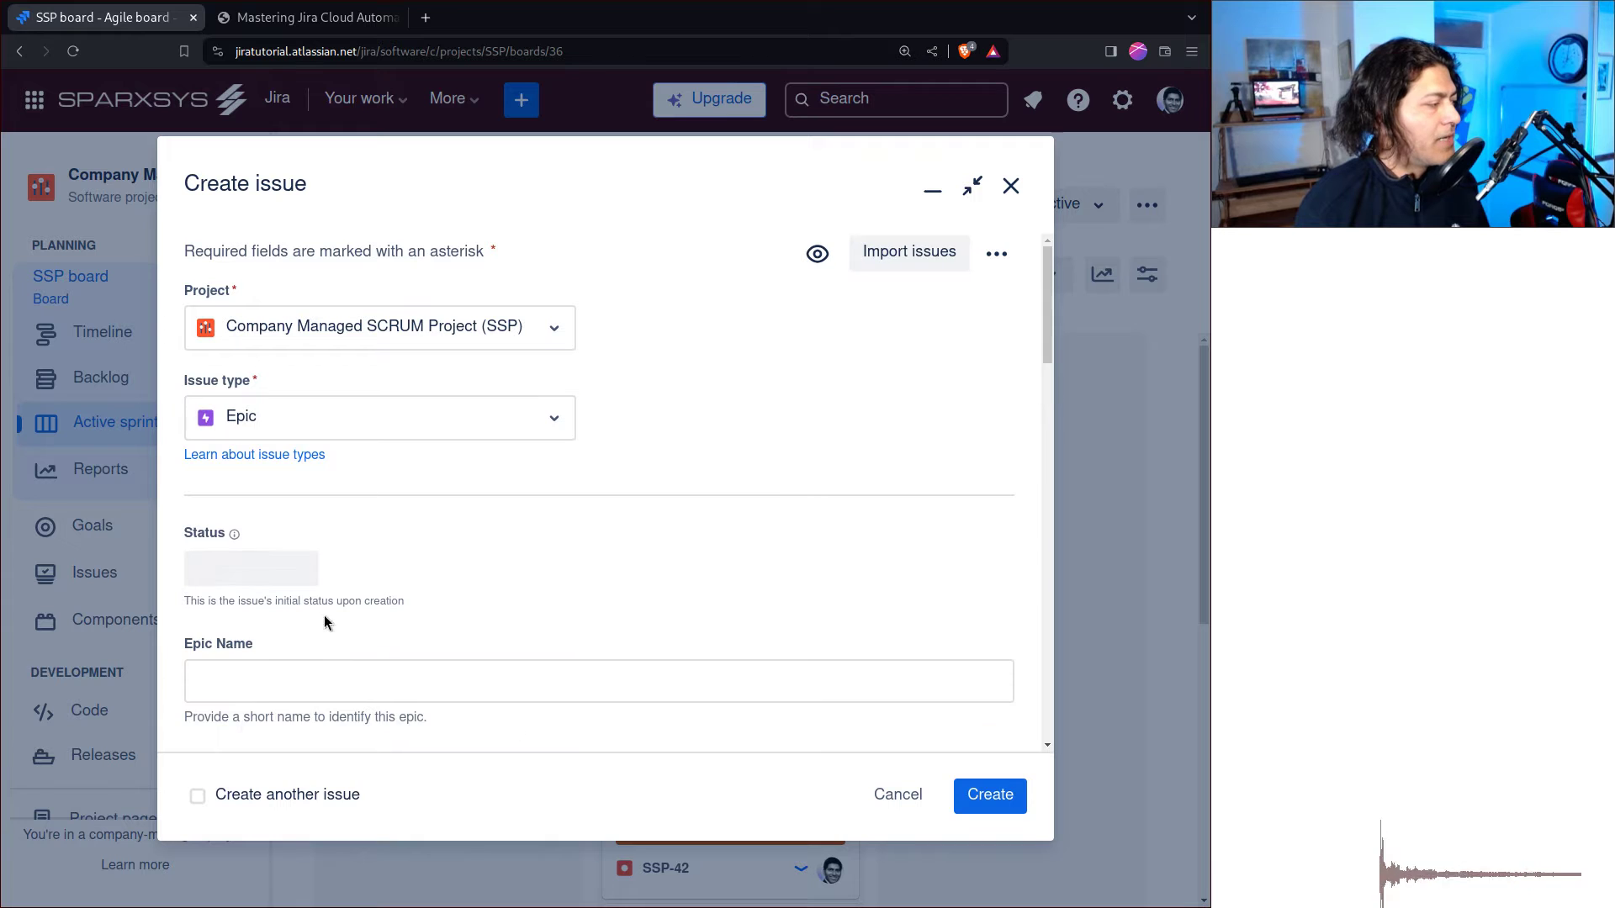
{"action": "left_click", "coordinate": [348, 670]}
{"action": "type", "text": "Epic"}
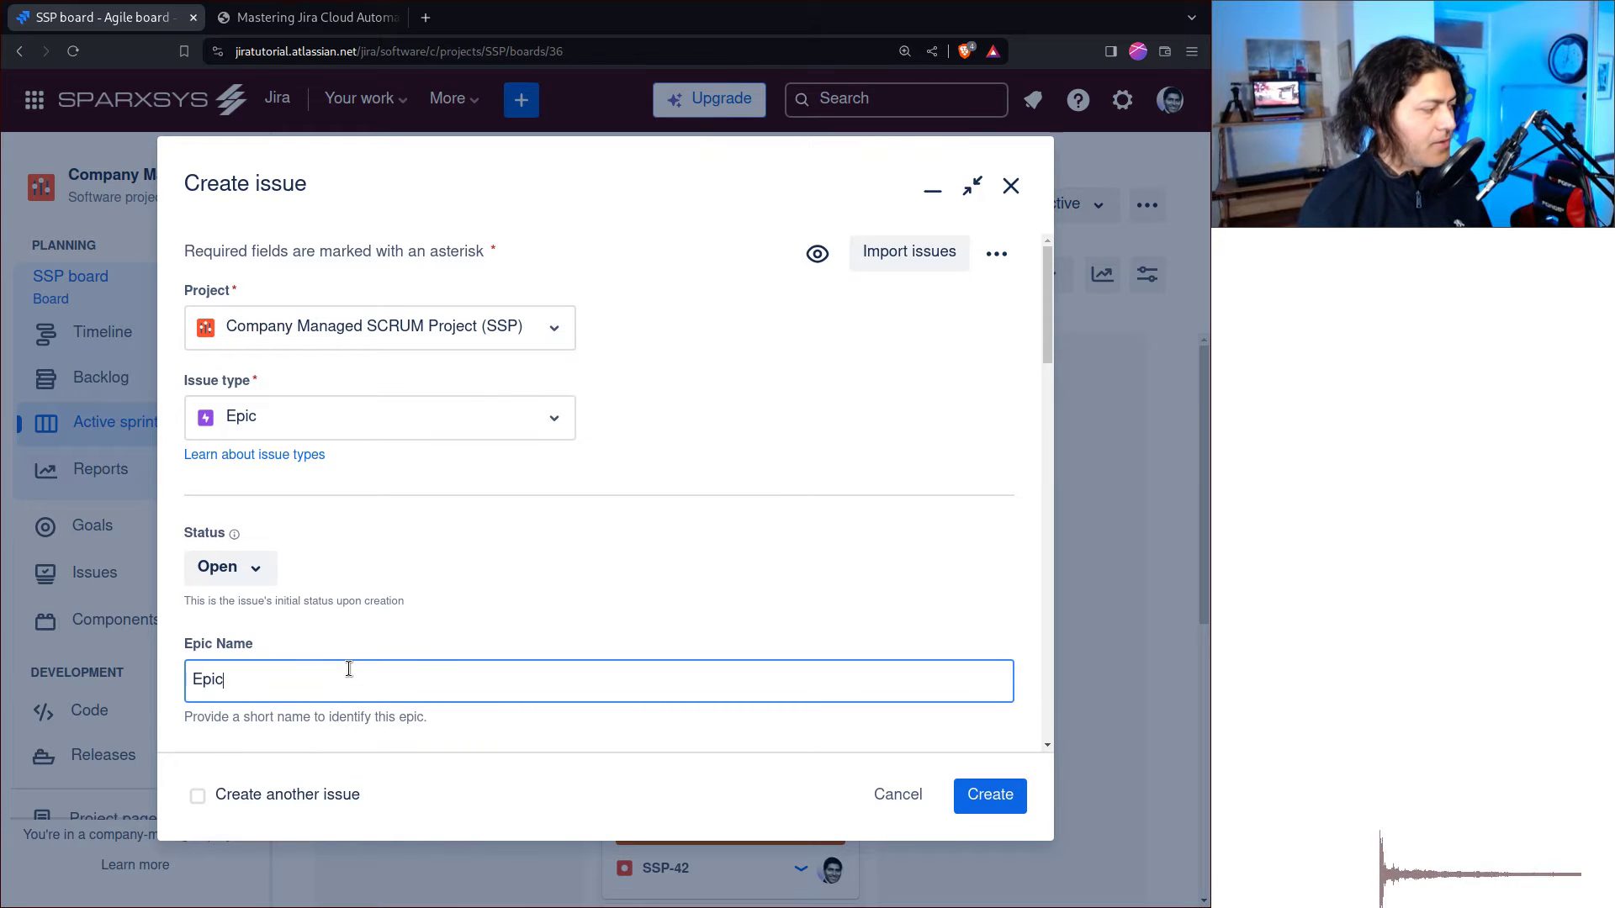
{"action": "scroll", "coordinate": [698, 429], "scroll_direction": "down", "scroll_amount": 15}
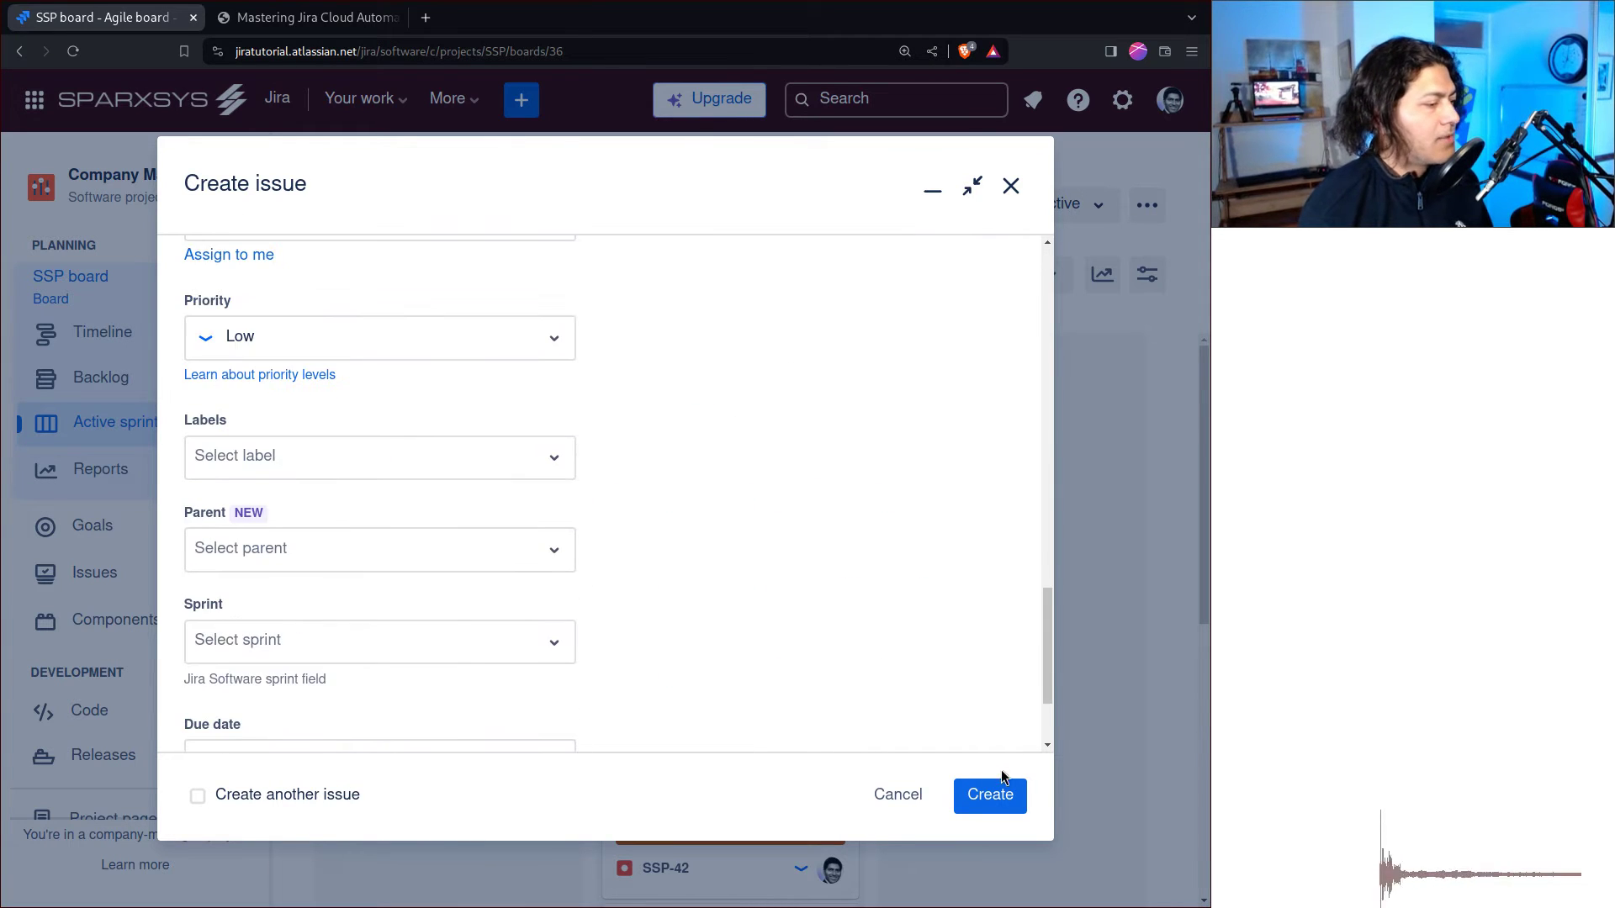
{"action": "left_click", "coordinate": [999, 802]}
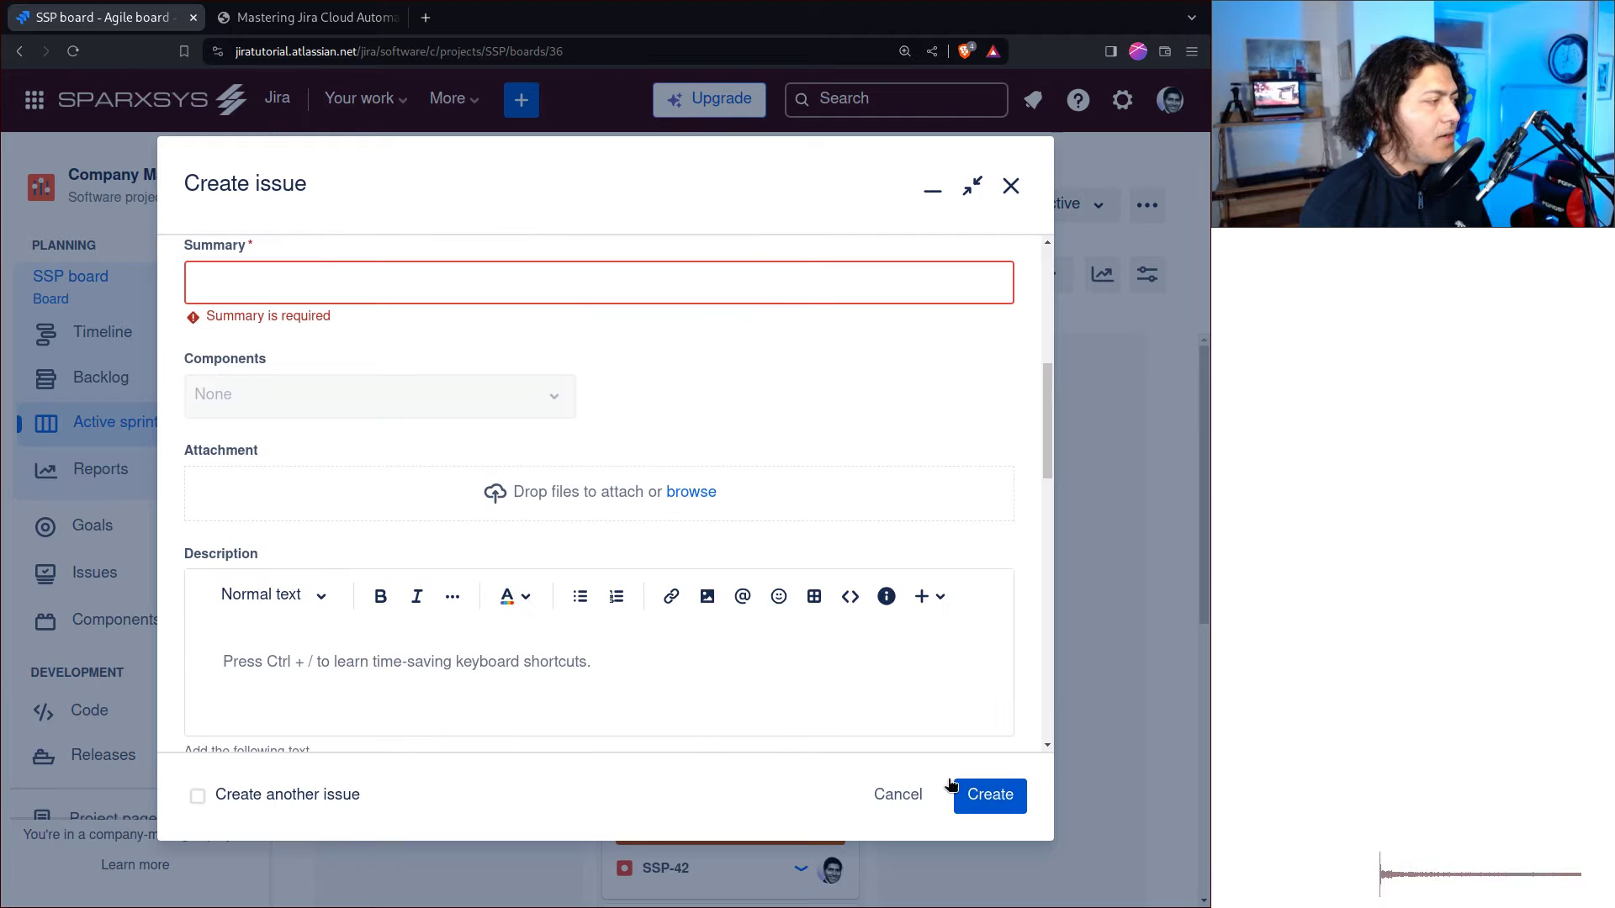
{"action": "left_click", "coordinate": [318, 271]}
{"action": "type", "text": "Epic"}
{"action": "key", "text": "Return"}
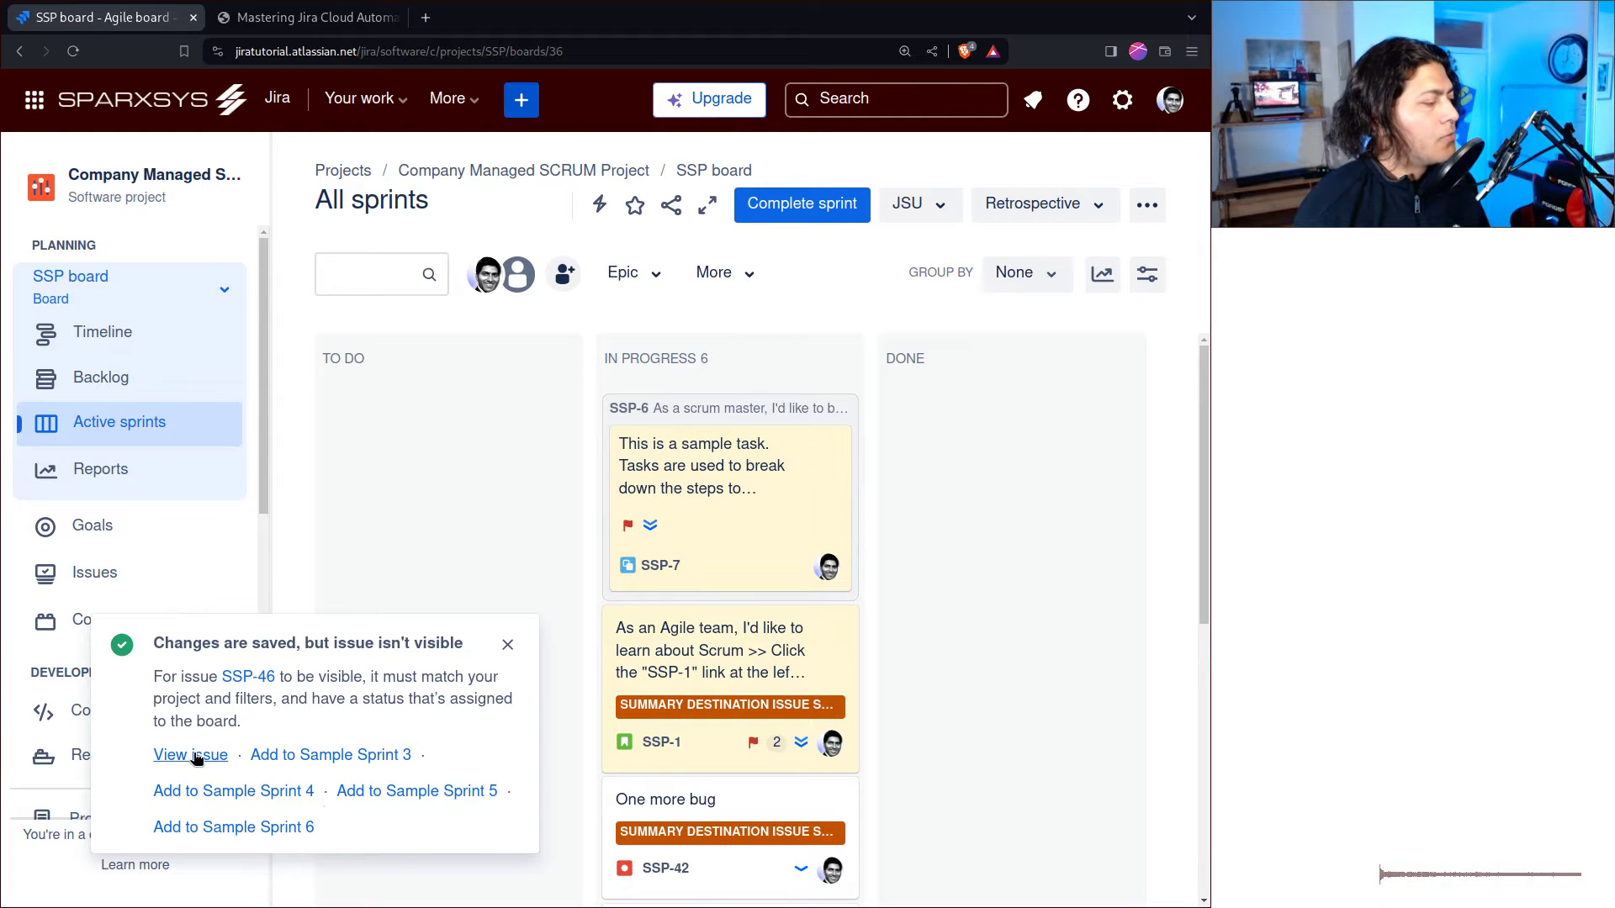
Open the newly created epic and examine its workflow diagram for the statuses reachable from Open
{"action": "left_click", "coordinate": [193, 754]}
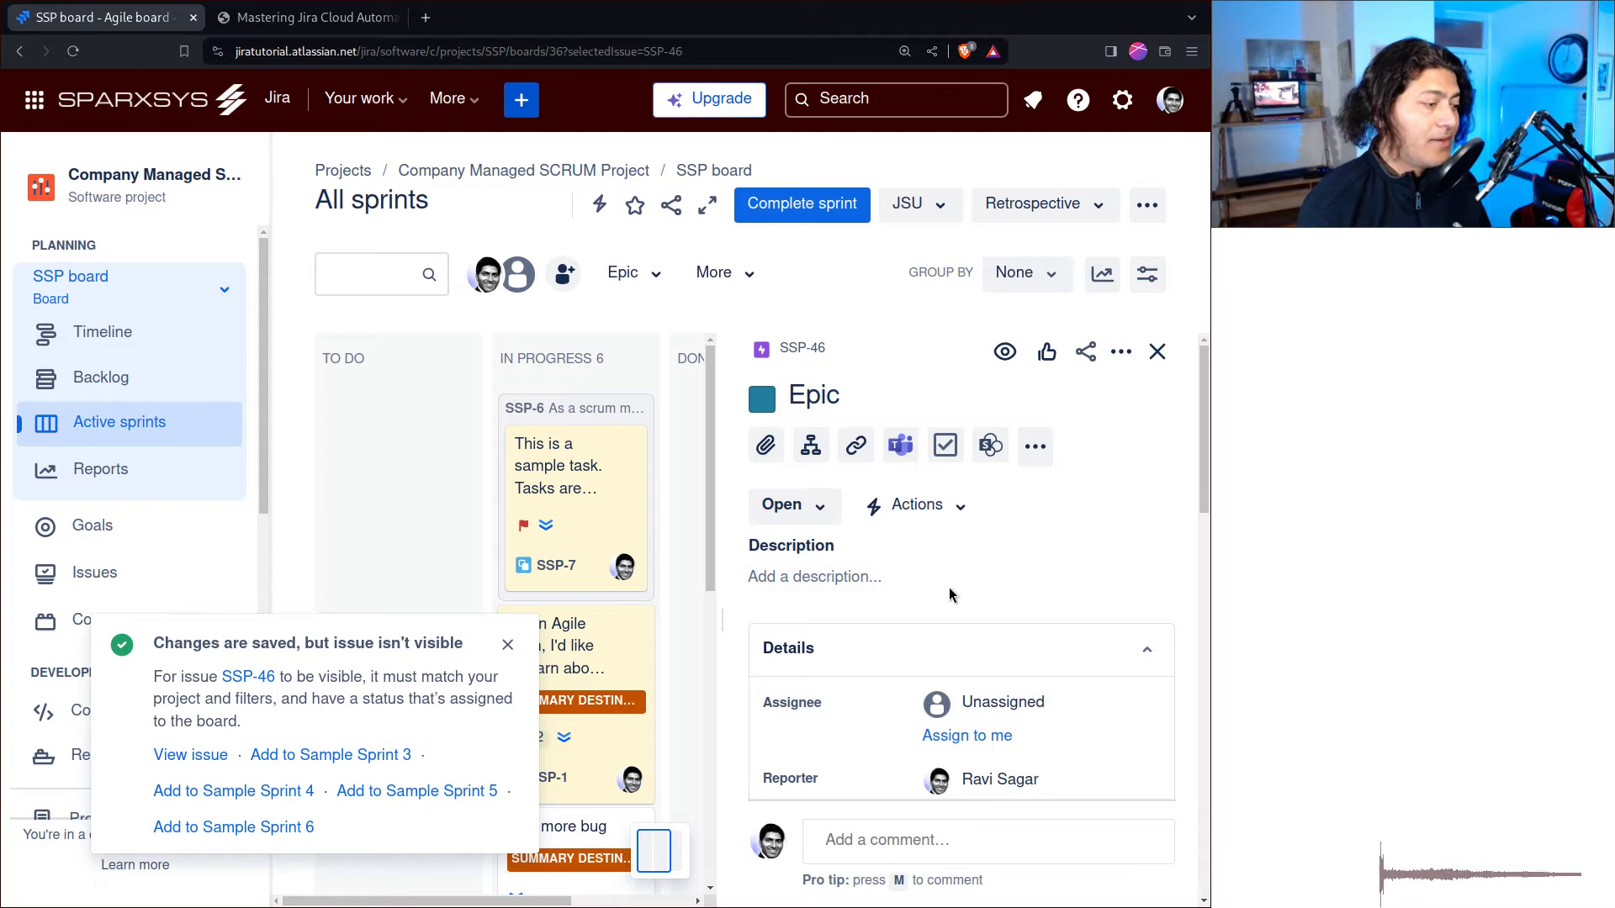
{"action": "left_click", "coordinate": [817, 507]}
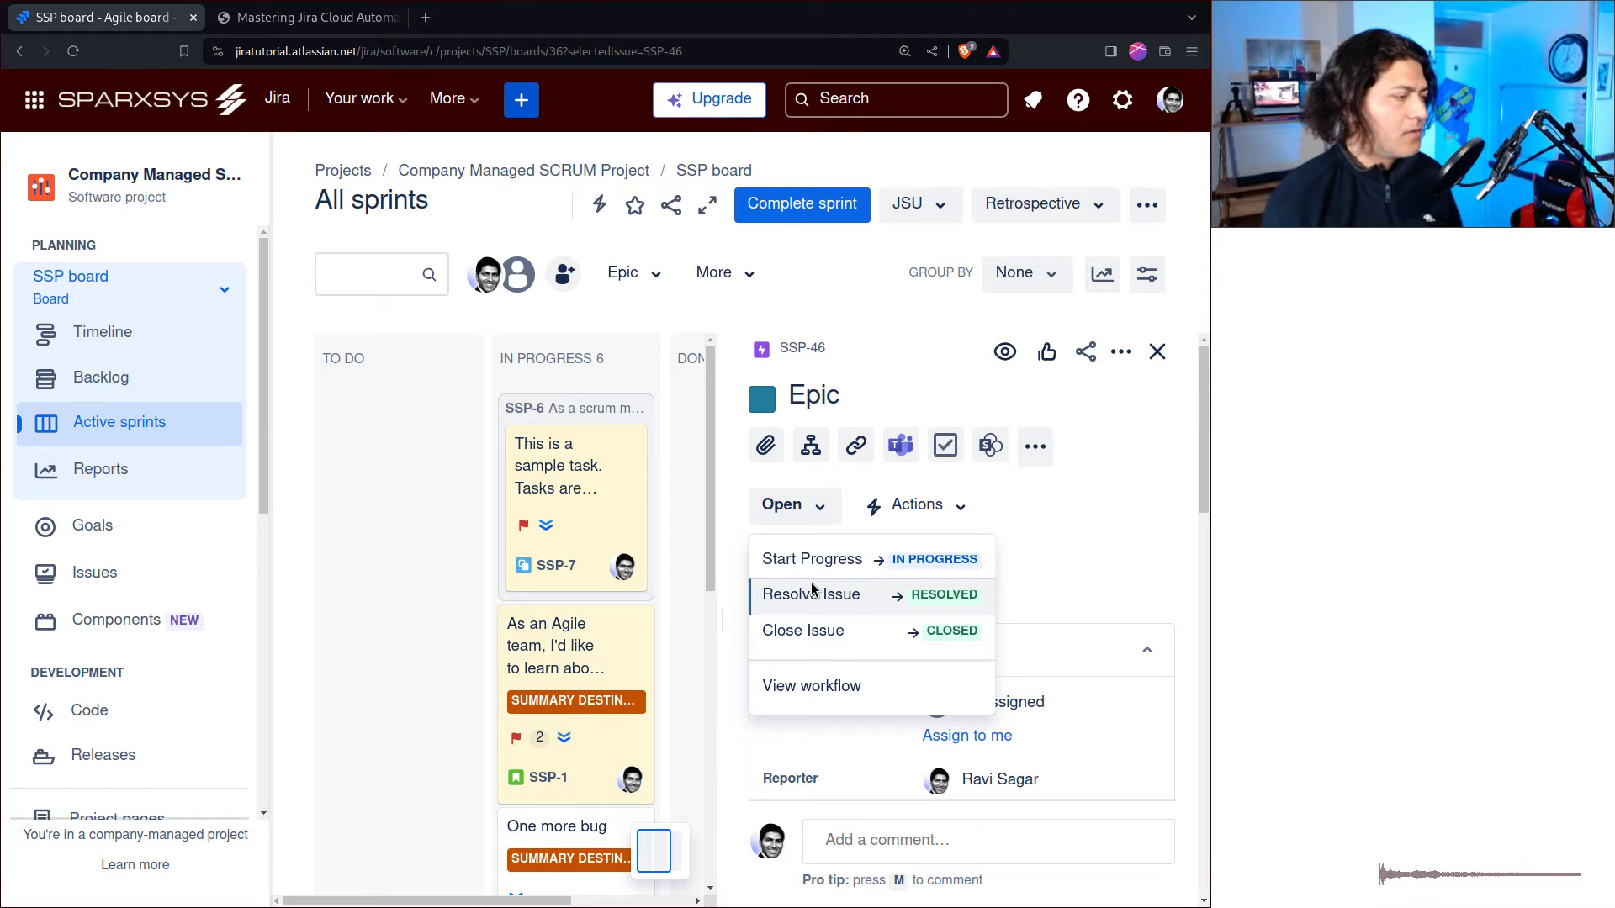
{"action": "left_click", "coordinate": [841, 683]}
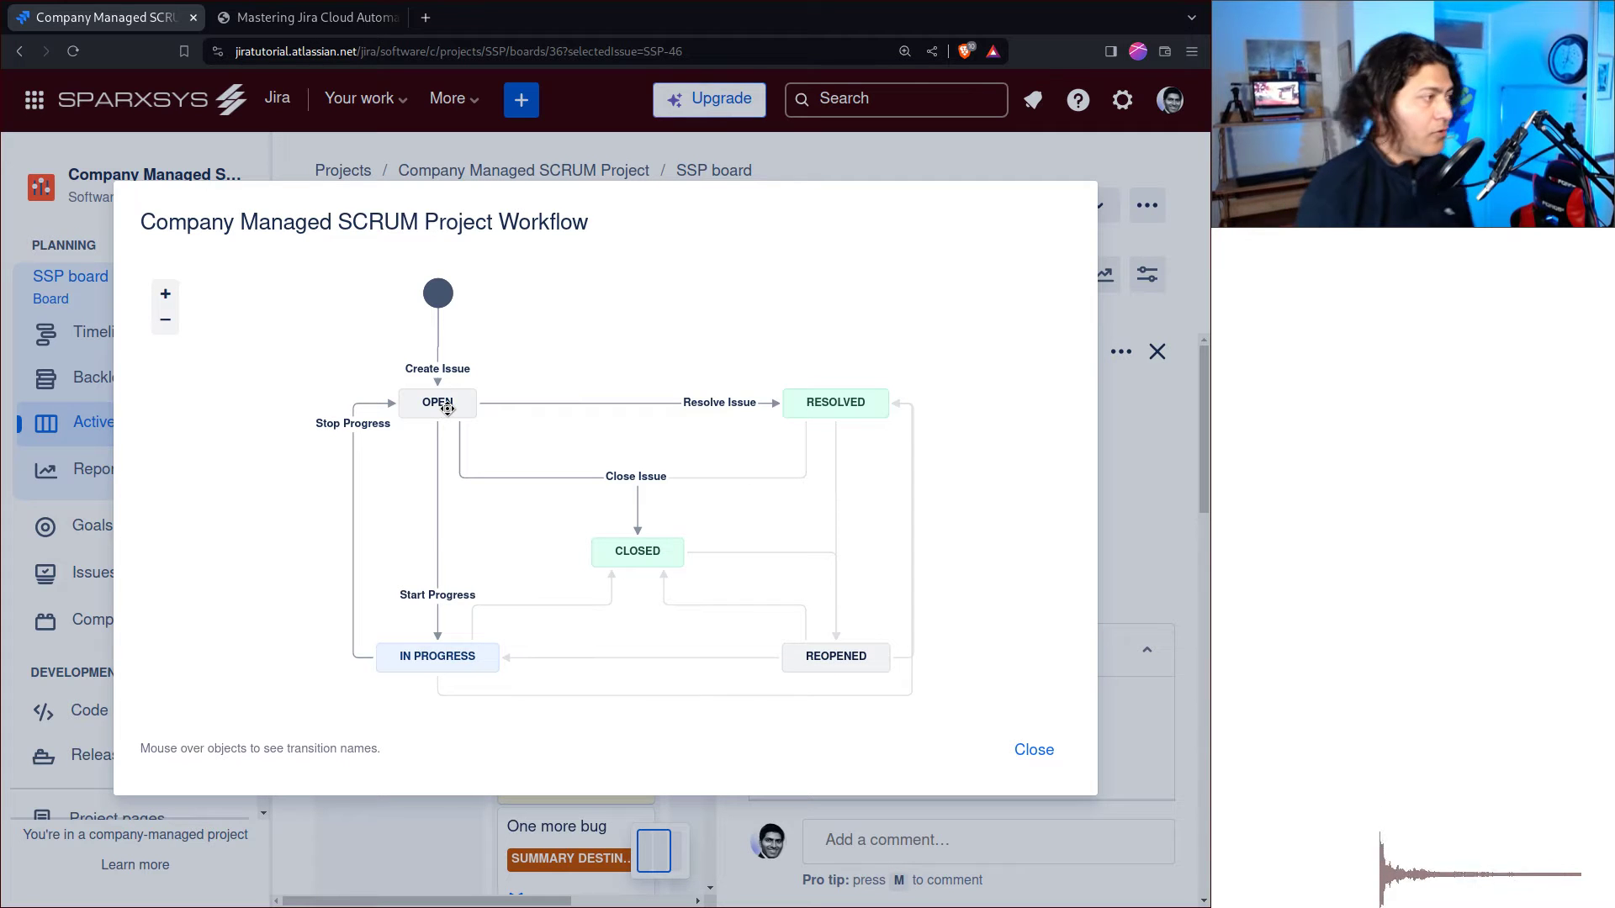
{"action": "left_click", "coordinate": [1031, 751]}
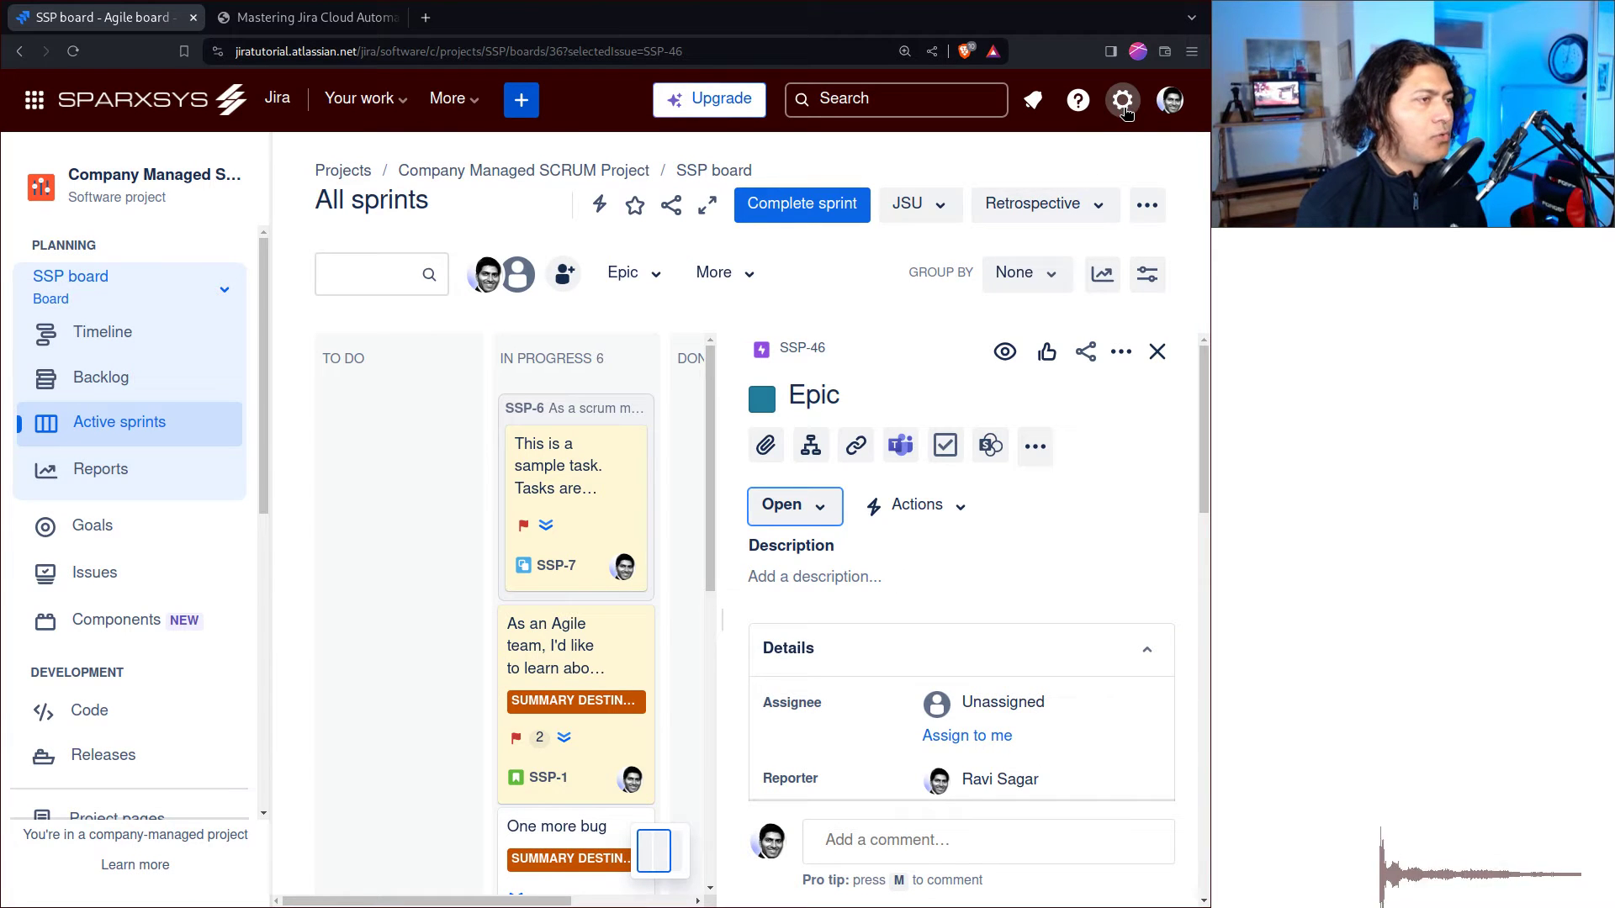
Go to the global automation rules in Jira's system settings, collapse the sidebar and start a new rule
{"action": "left_click", "coordinate": [1122, 100]}
{"action": "left_click", "coordinate": [822, 458]}
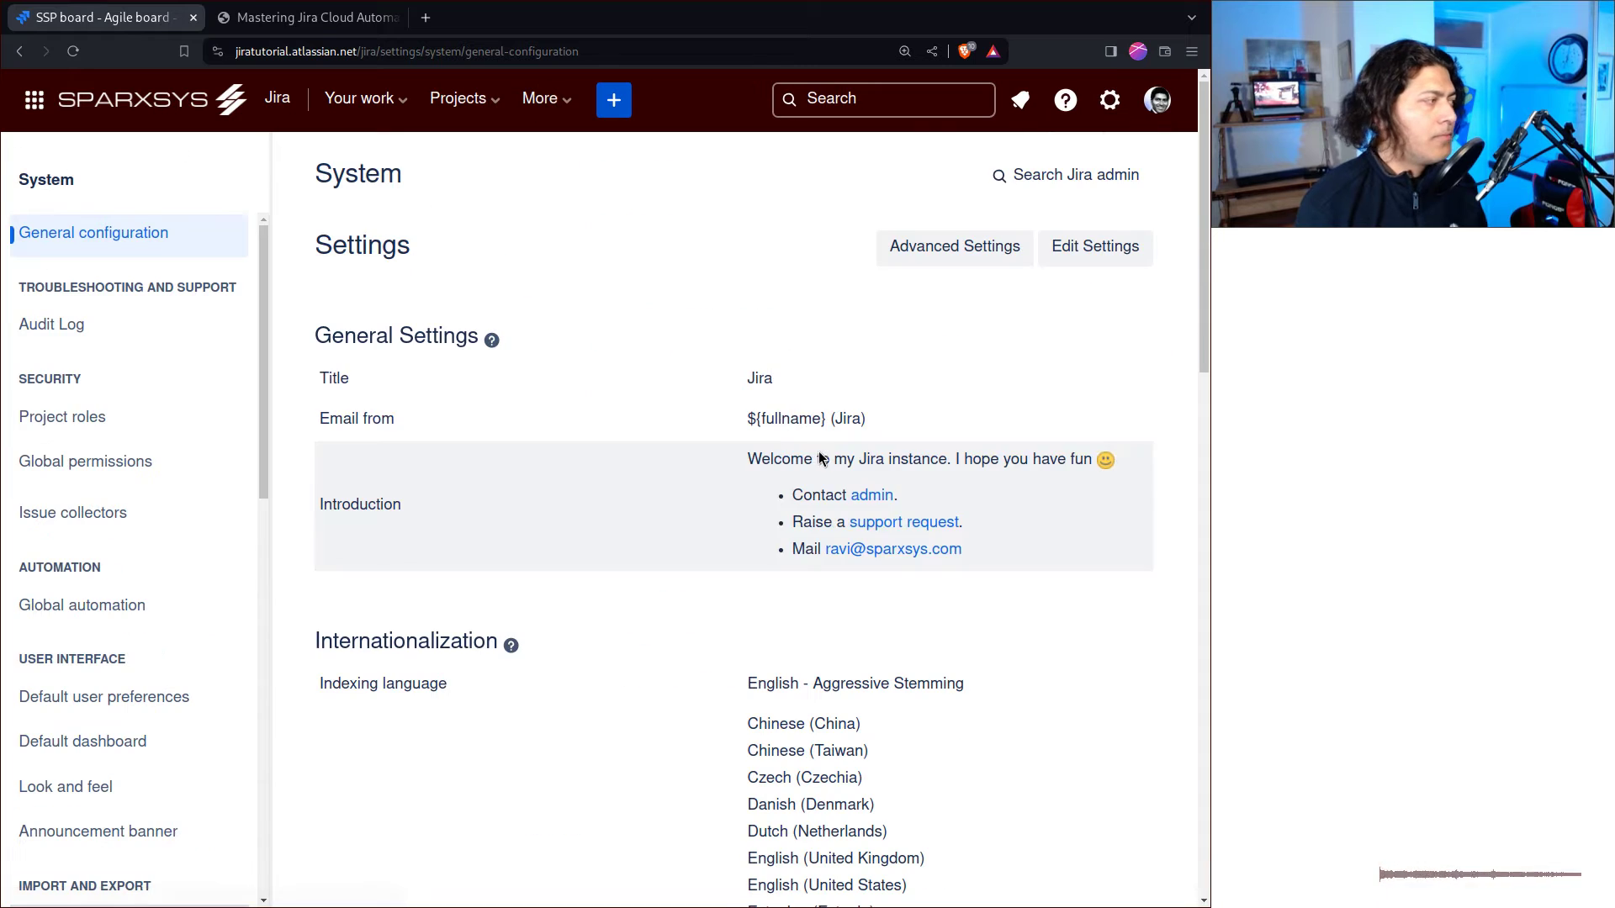
{"action": "left_click", "coordinate": [117, 606]}
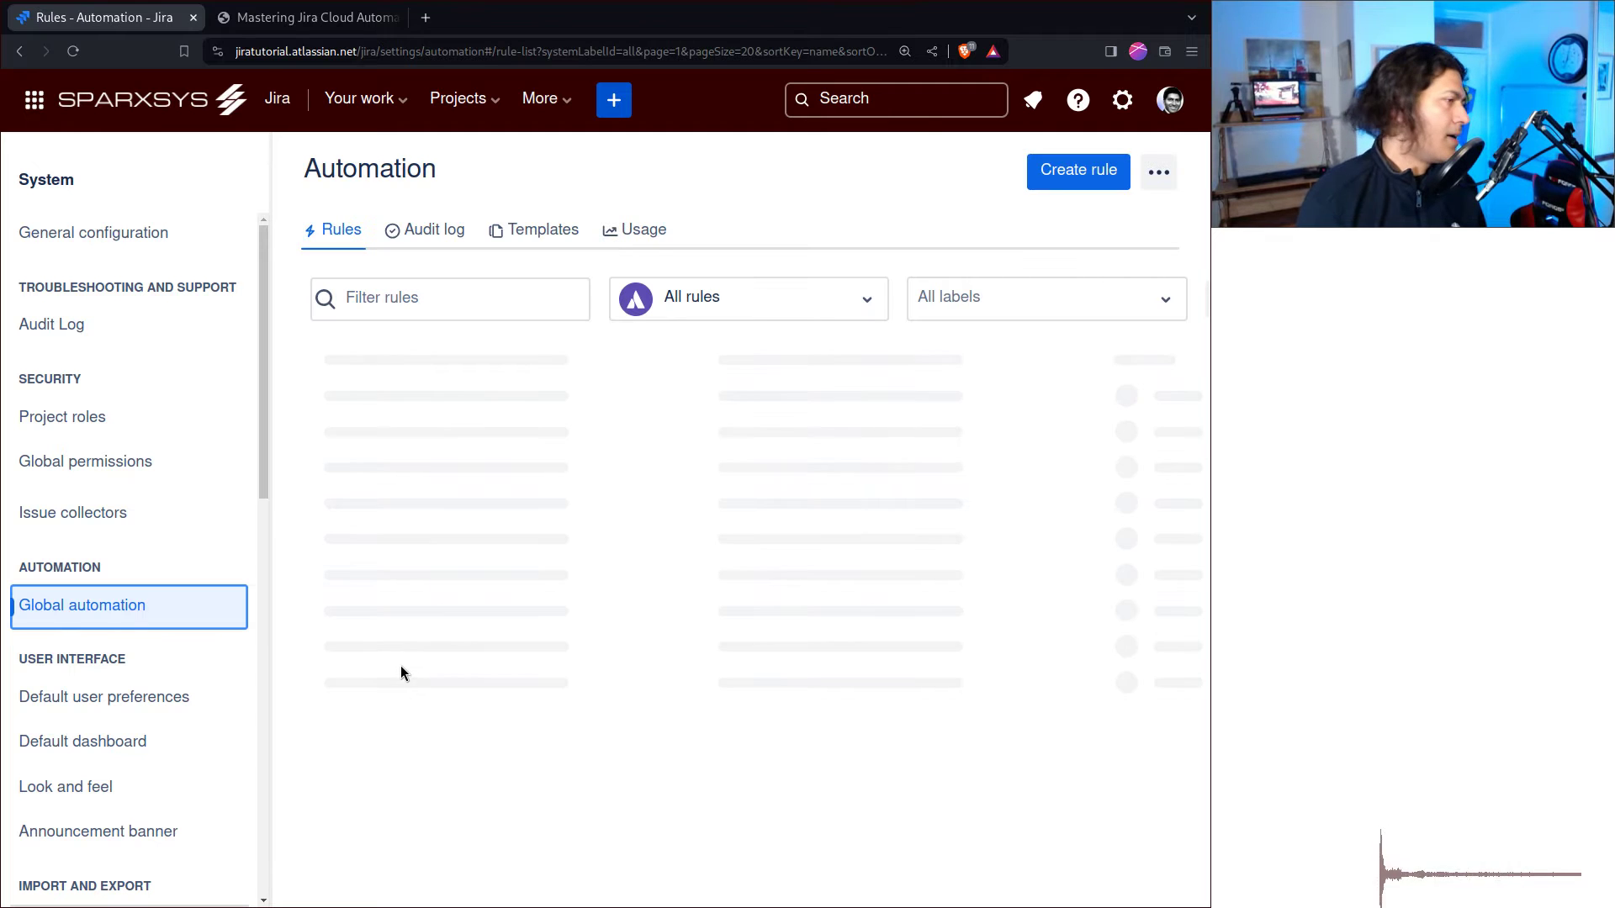
{"action": "left_click", "coordinate": [271, 180]}
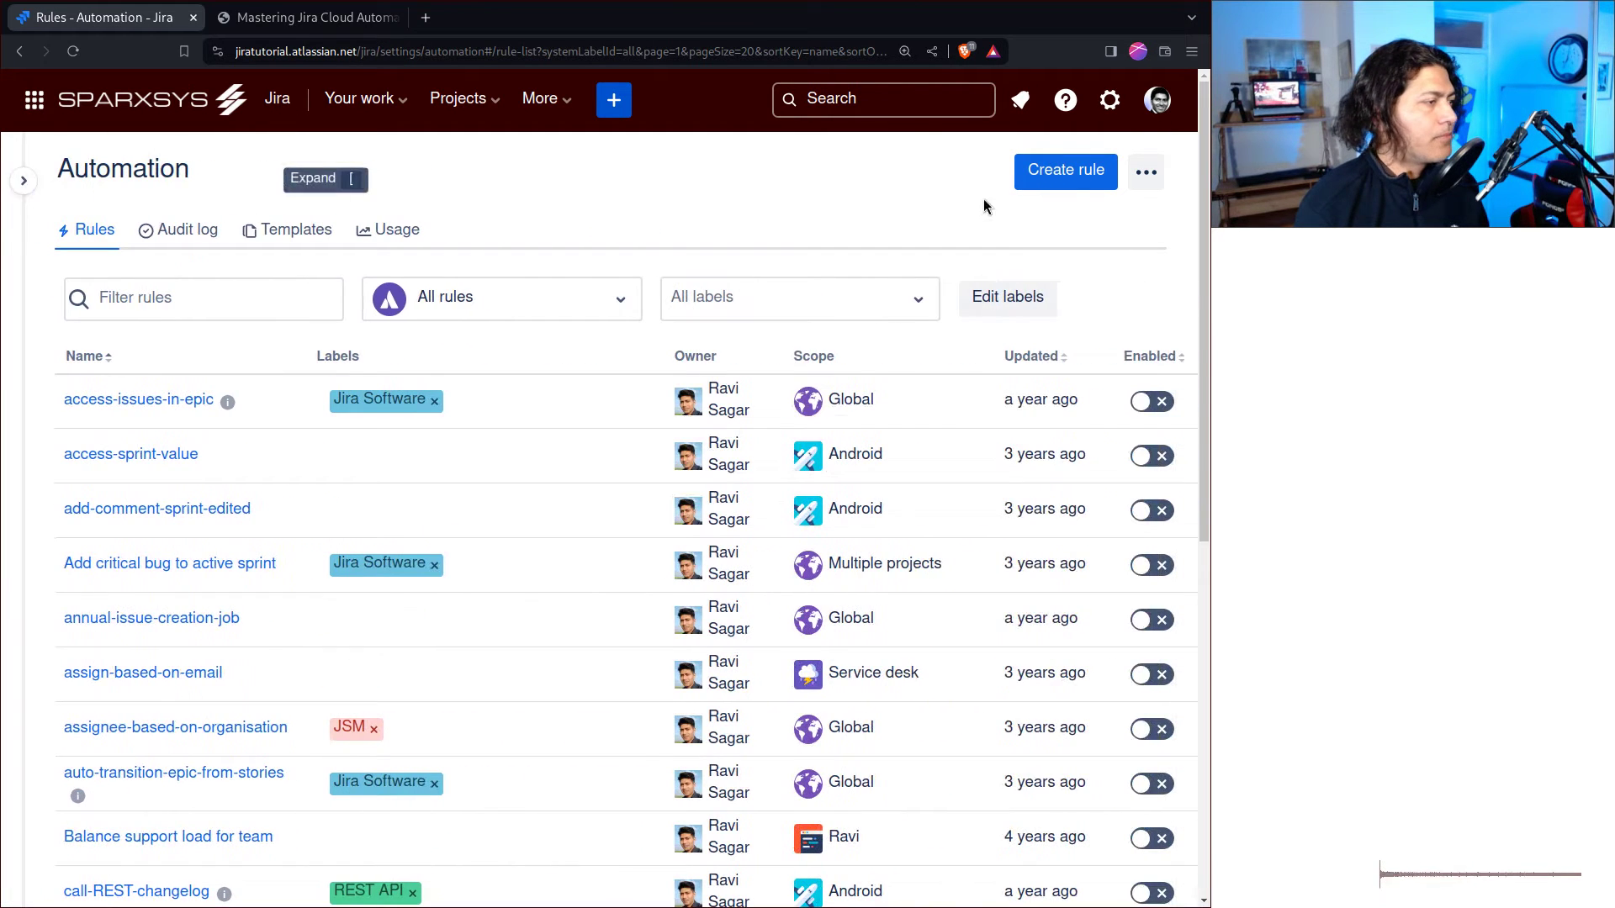
{"action": "left_click", "coordinate": [1103, 171]}
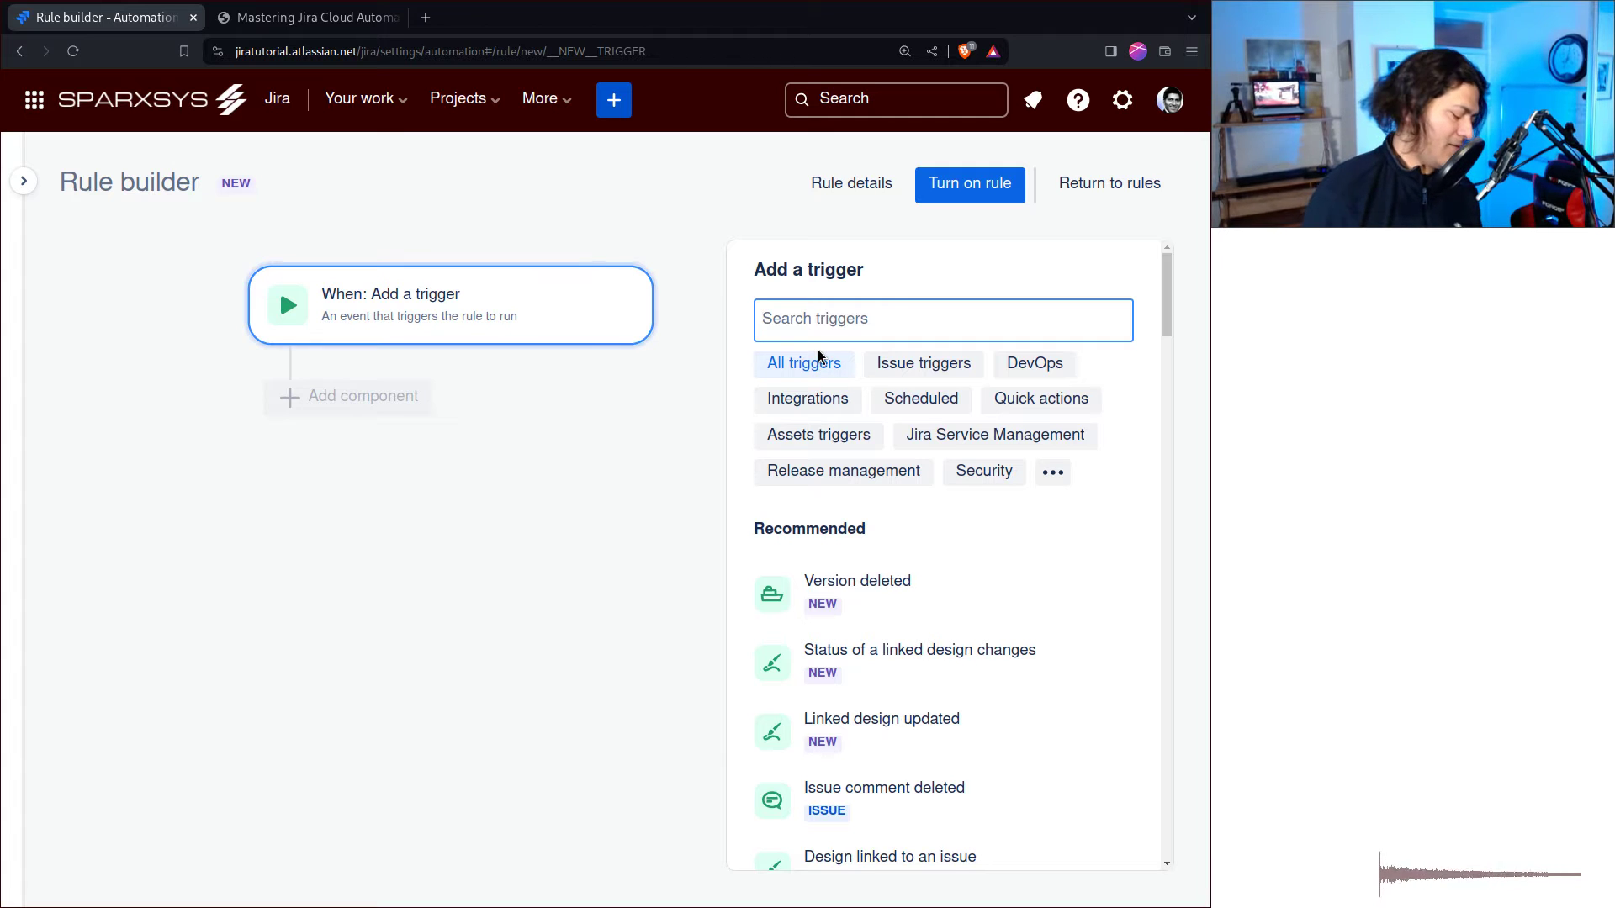
Set the rule's trigger to Issue transitioned, from status Open to status In Progress
{"action": "type", "text": "tr"}
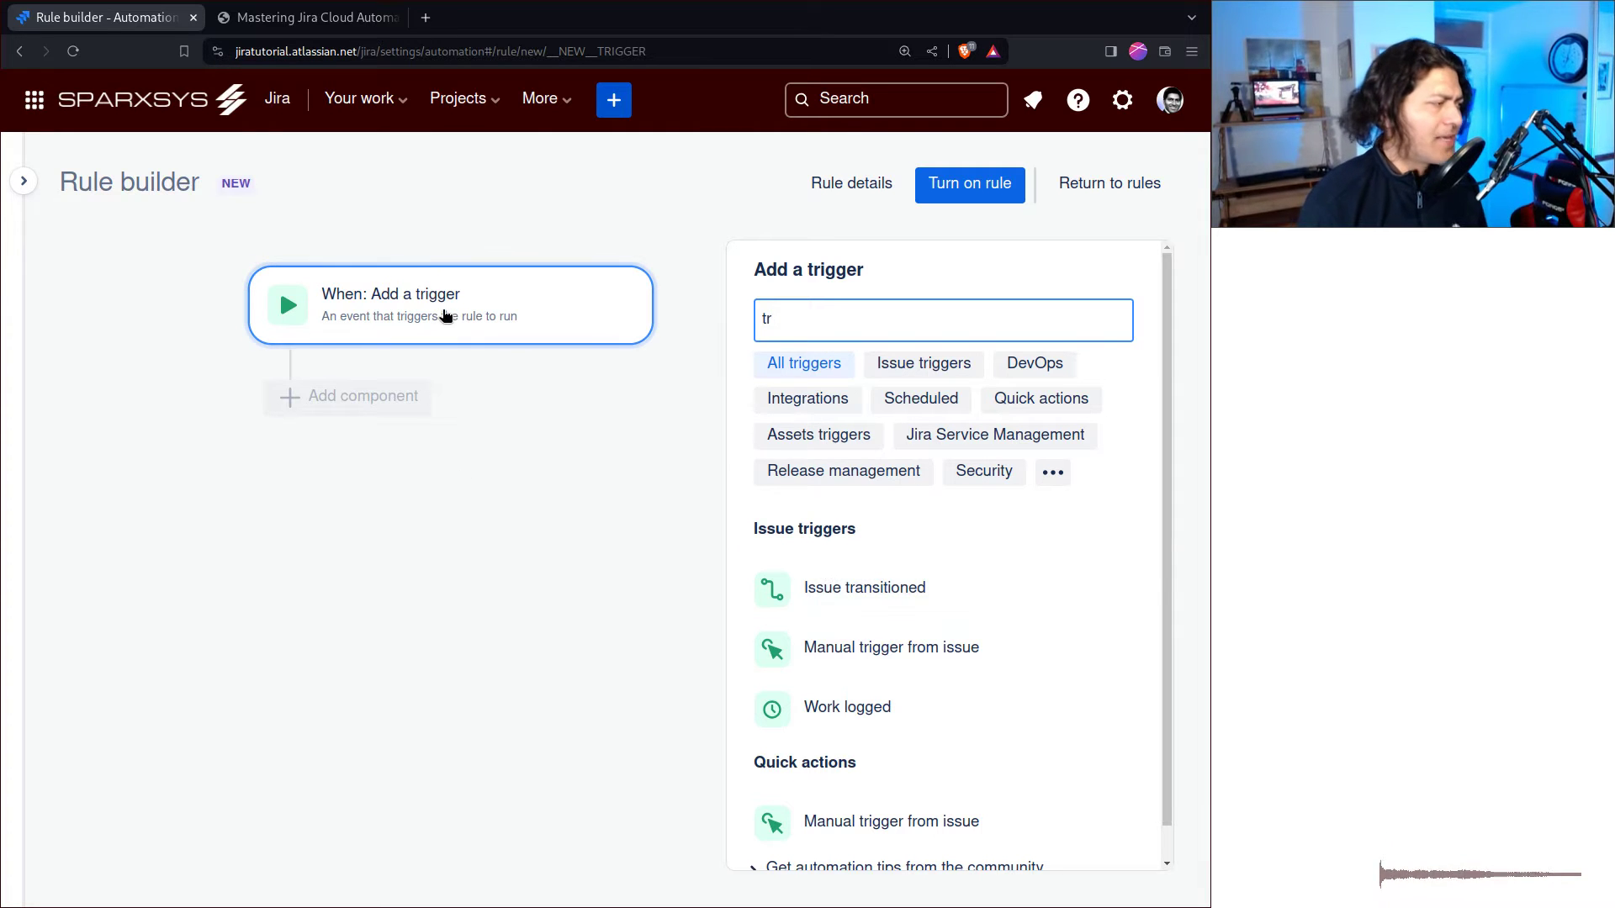
{"action": "left_click", "coordinate": [828, 593]}
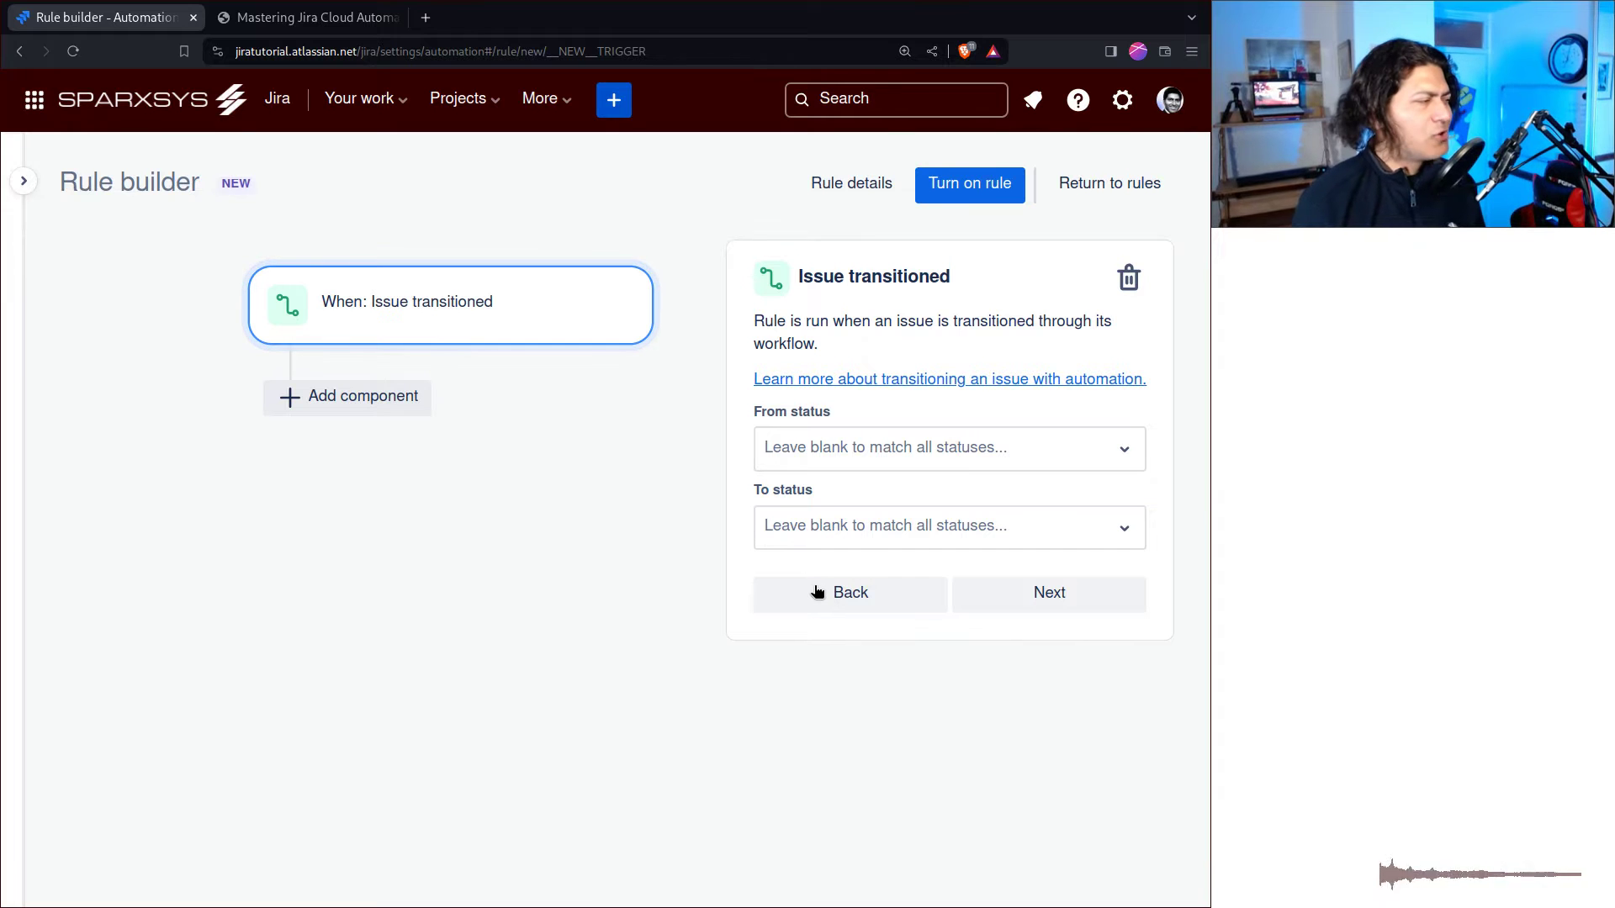
{"action": "left_click", "coordinate": [898, 446]}
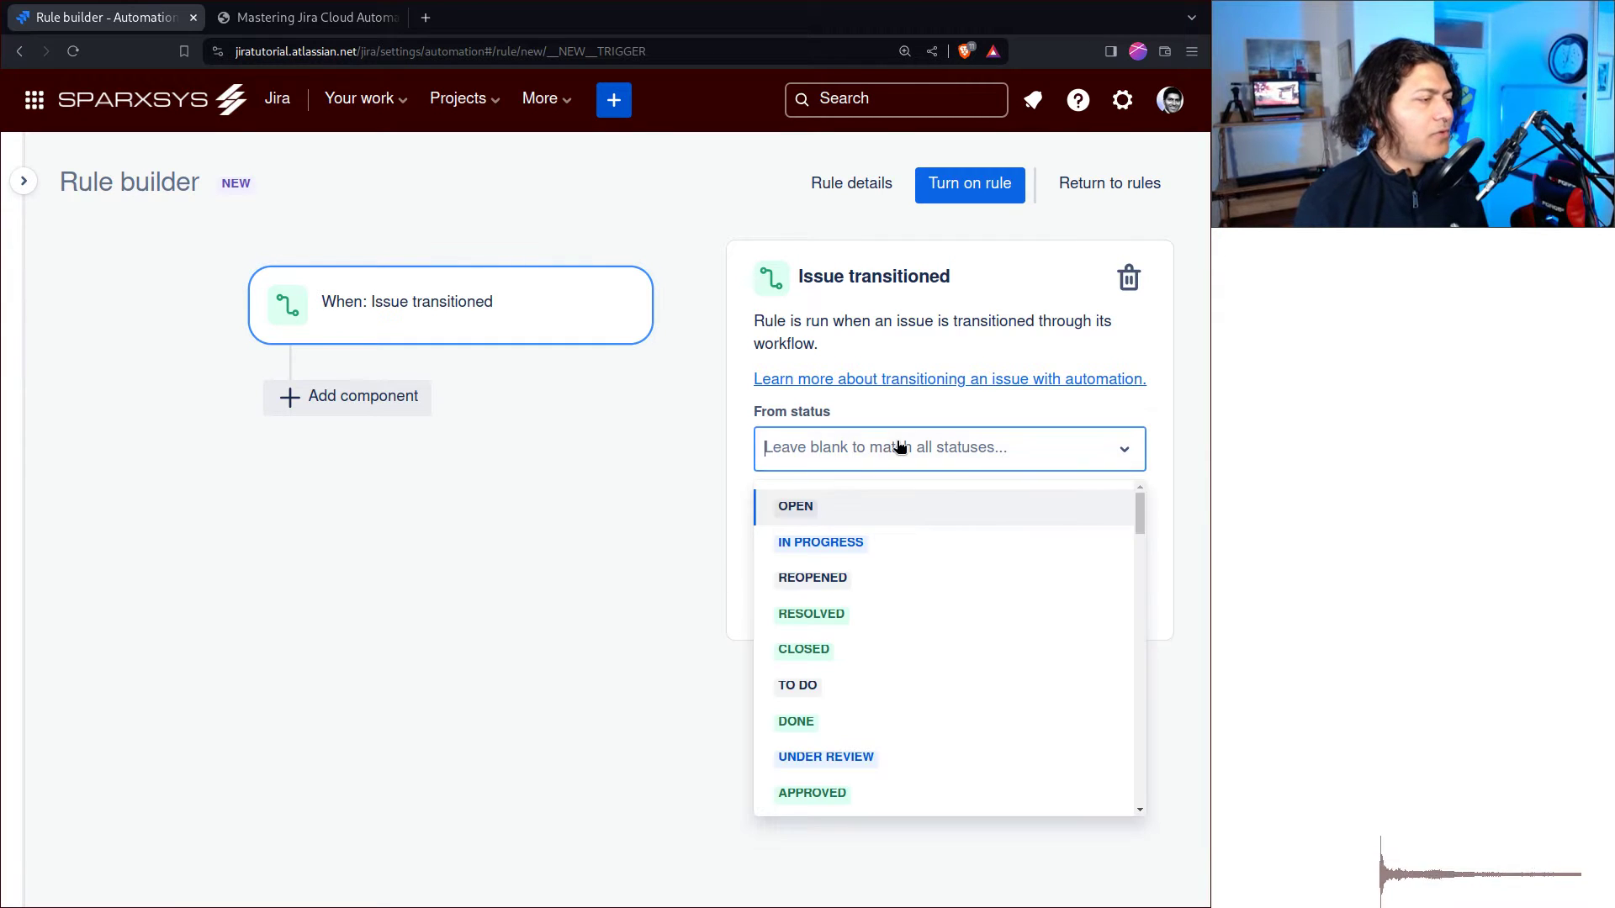
{"action": "left_click", "coordinate": [867, 511]}
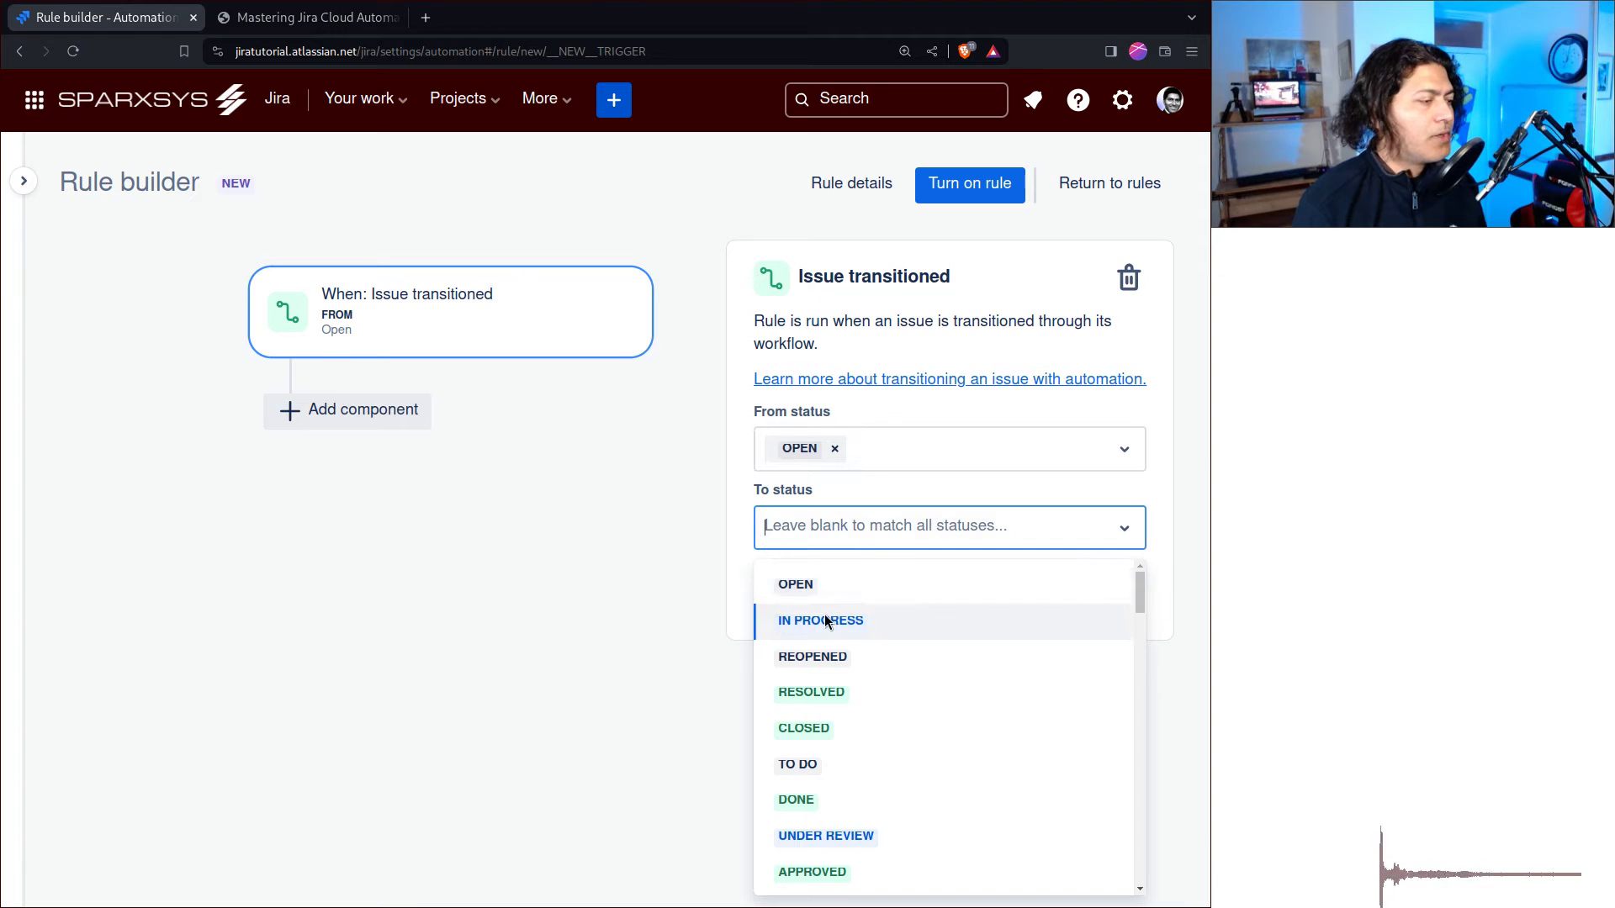
{"action": "left_click", "coordinate": [826, 620]}
{"action": "left_click", "coordinate": [1016, 609]}
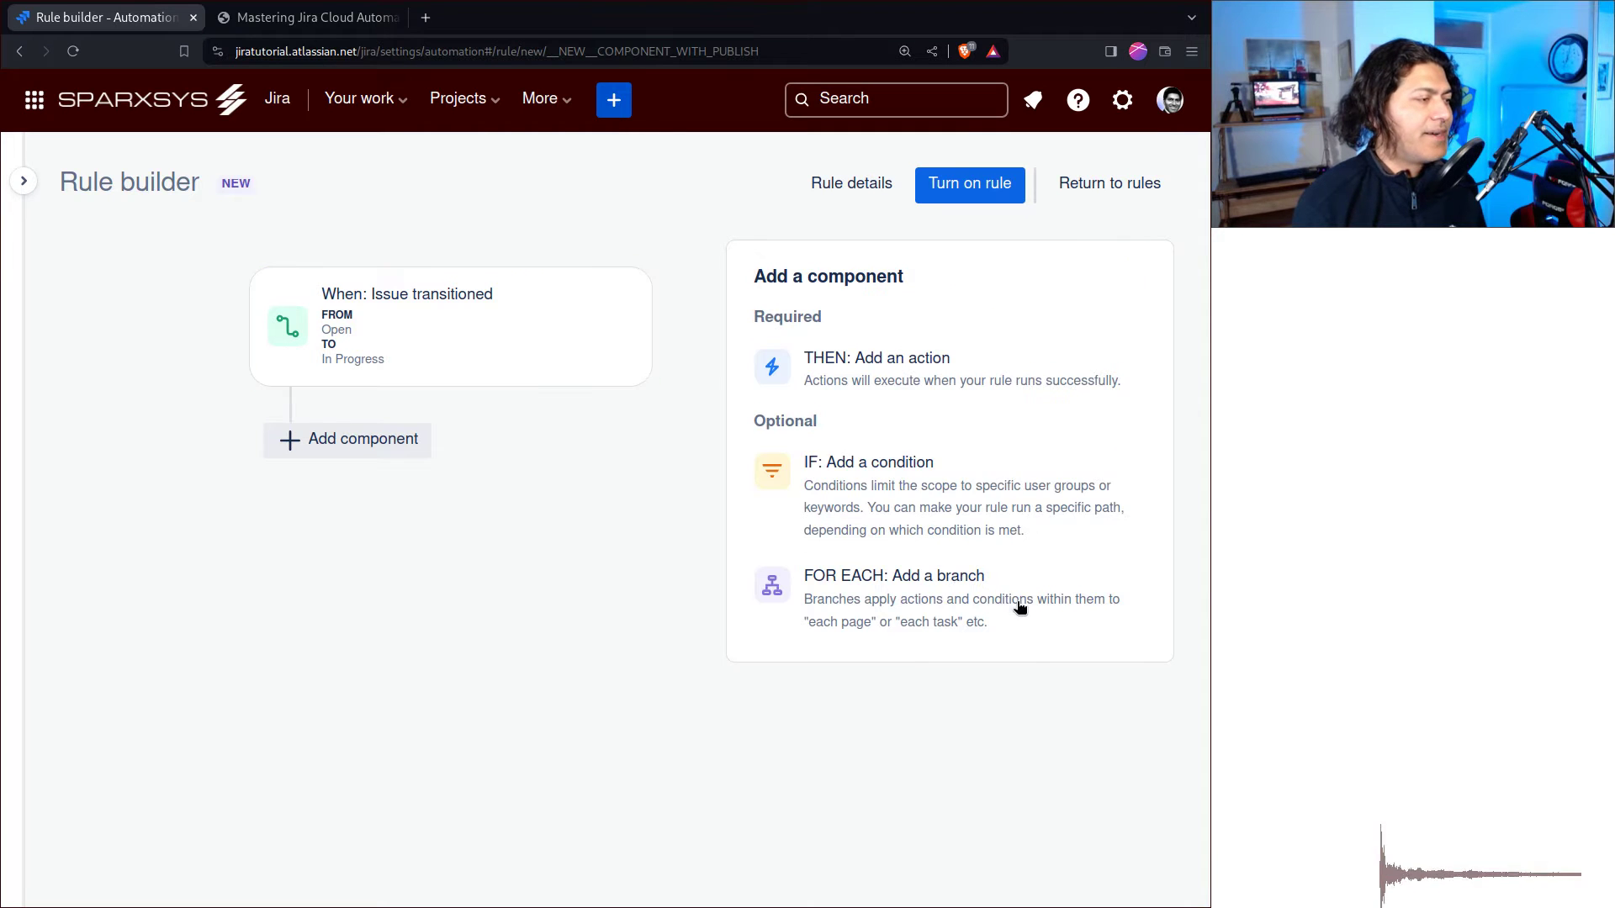
{"action": "left_click", "coordinate": [911, 377]}
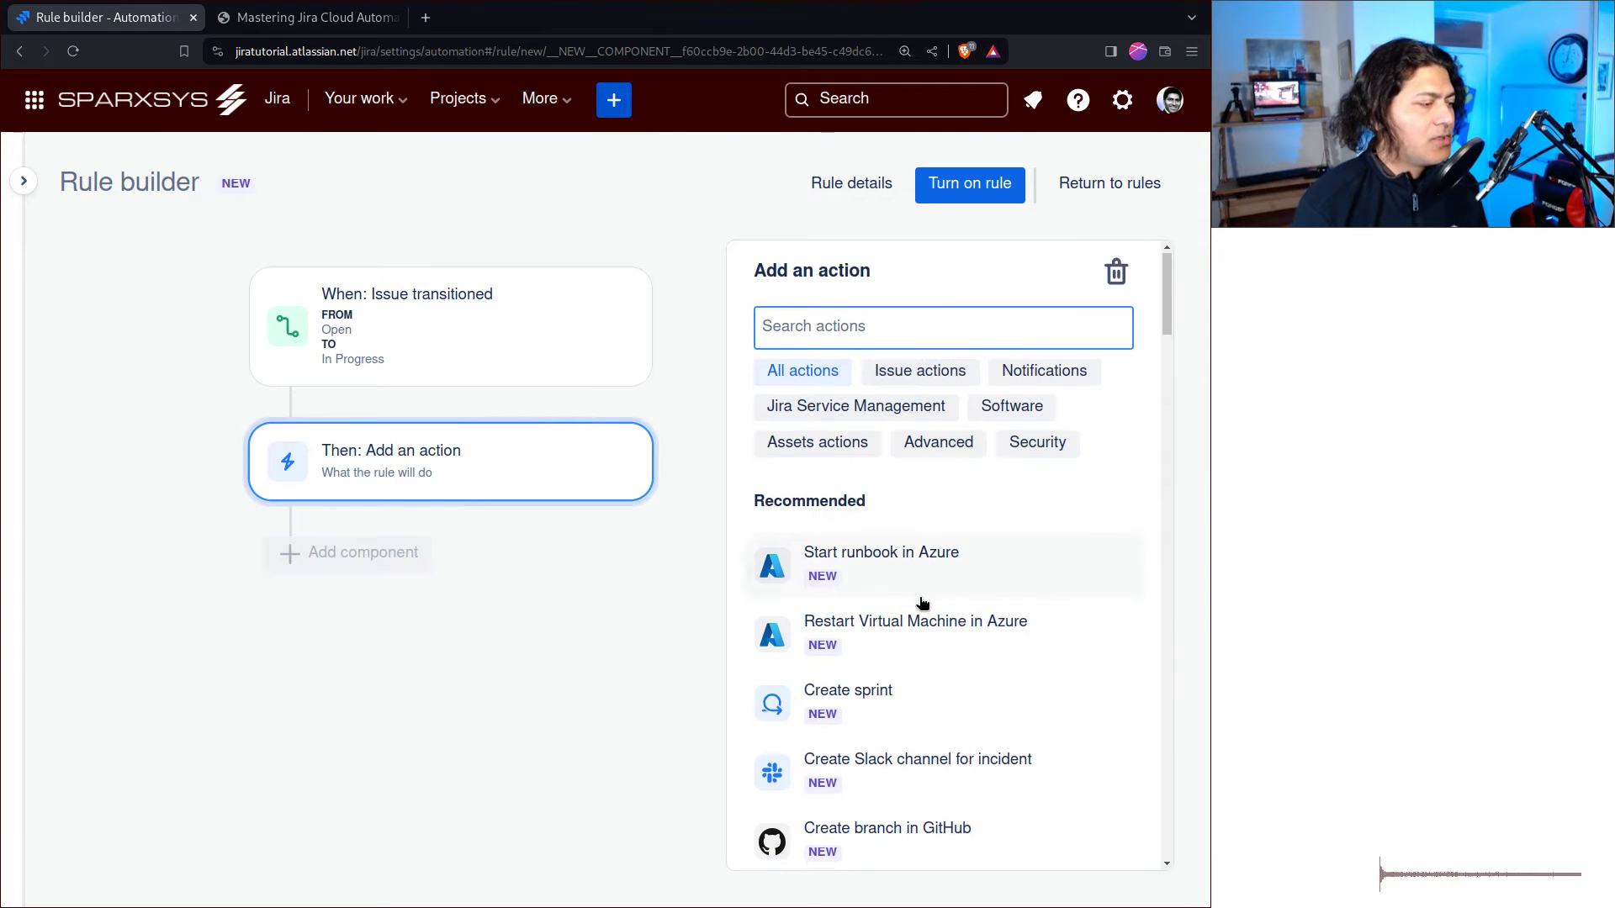
{"action": "scroll", "coordinate": [919, 591], "scroll_direction": "down", "scroll_amount": 2}
{"action": "scroll", "coordinate": [918, 592], "scroll_direction": "down", "scroll_amount": 5}
{"action": "scroll", "coordinate": [930, 559], "scroll_direction": "up", "scroll_amount": 2}
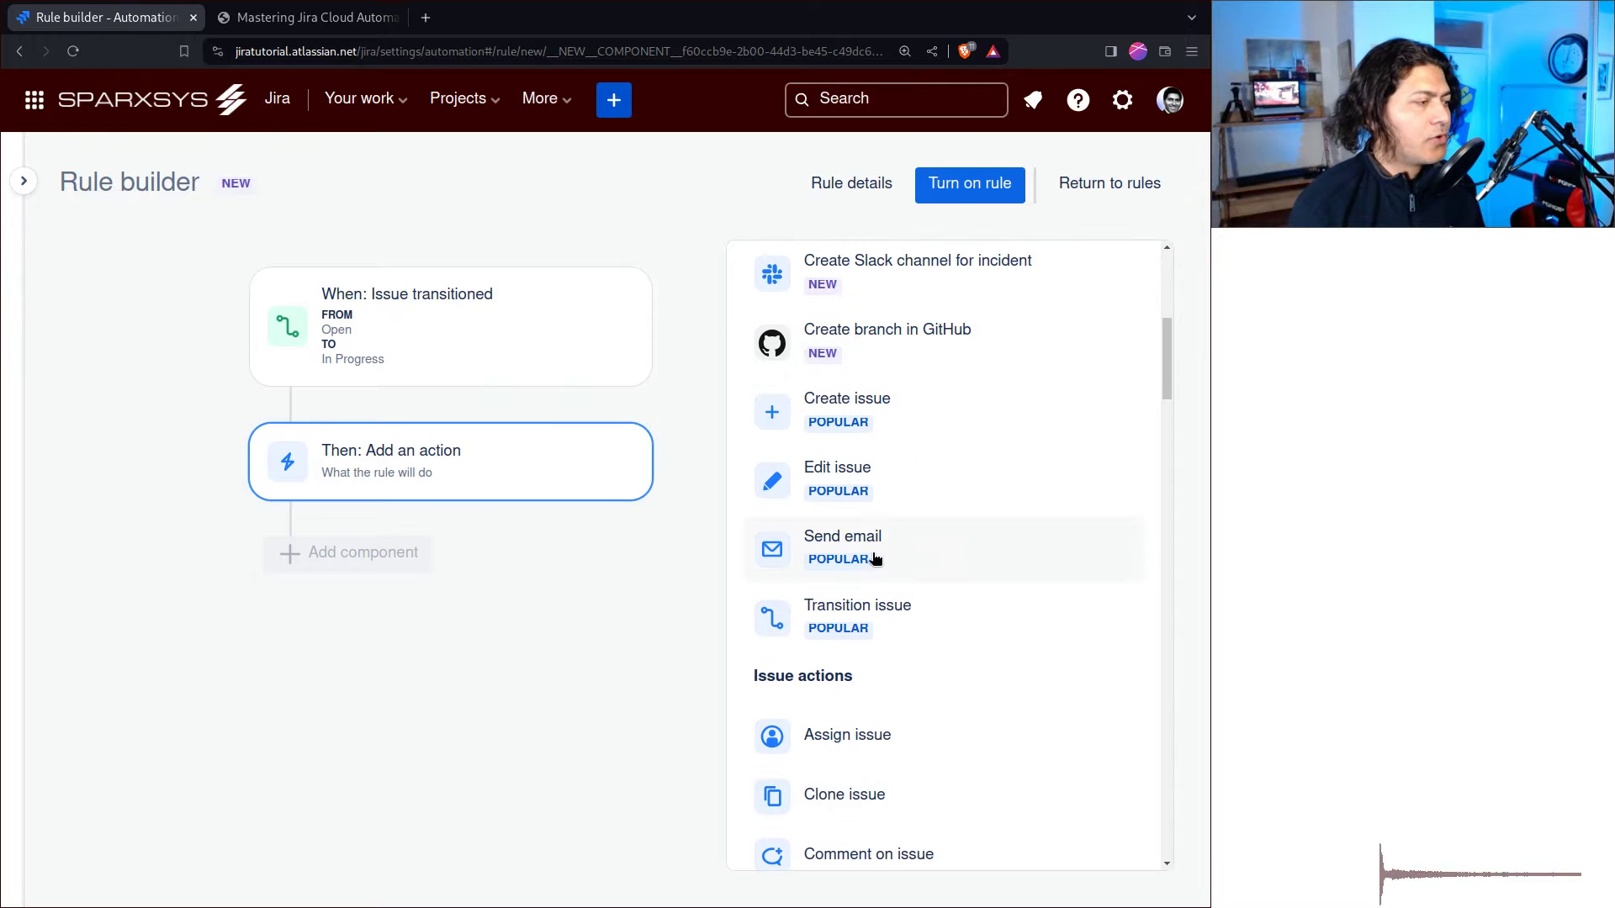
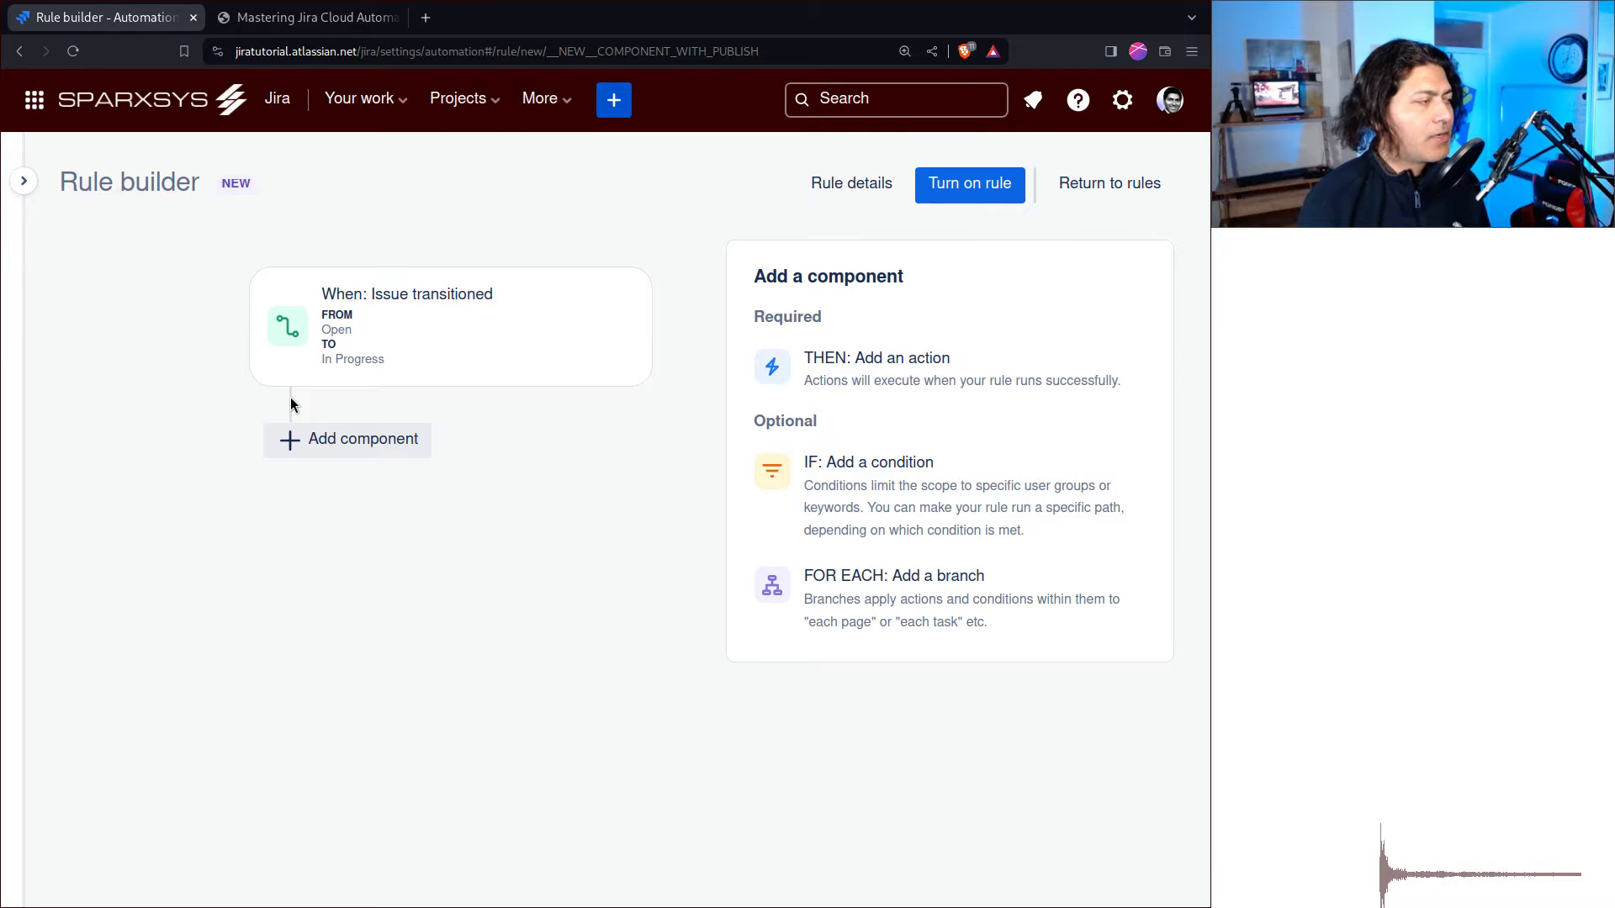
Add an IF or ELSE block below the trigger and give it a JQL condition
{"action": "left_click", "coordinate": [911, 487]}
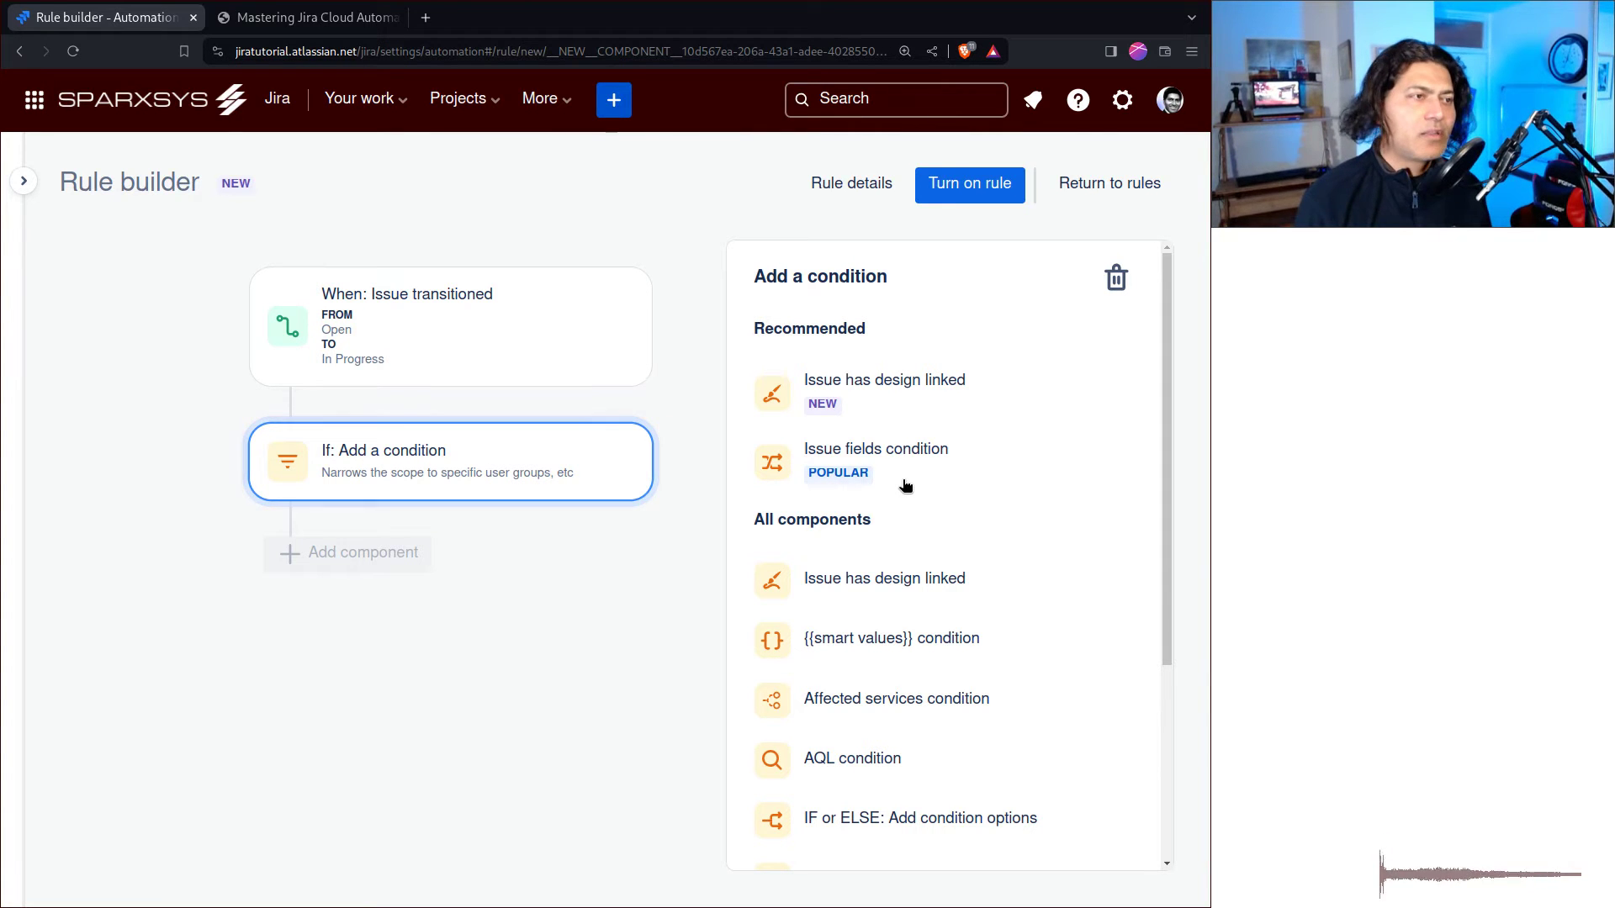
{"action": "scroll", "coordinate": [931, 498], "scroll_direction": "down", "scroll_amount": 4}
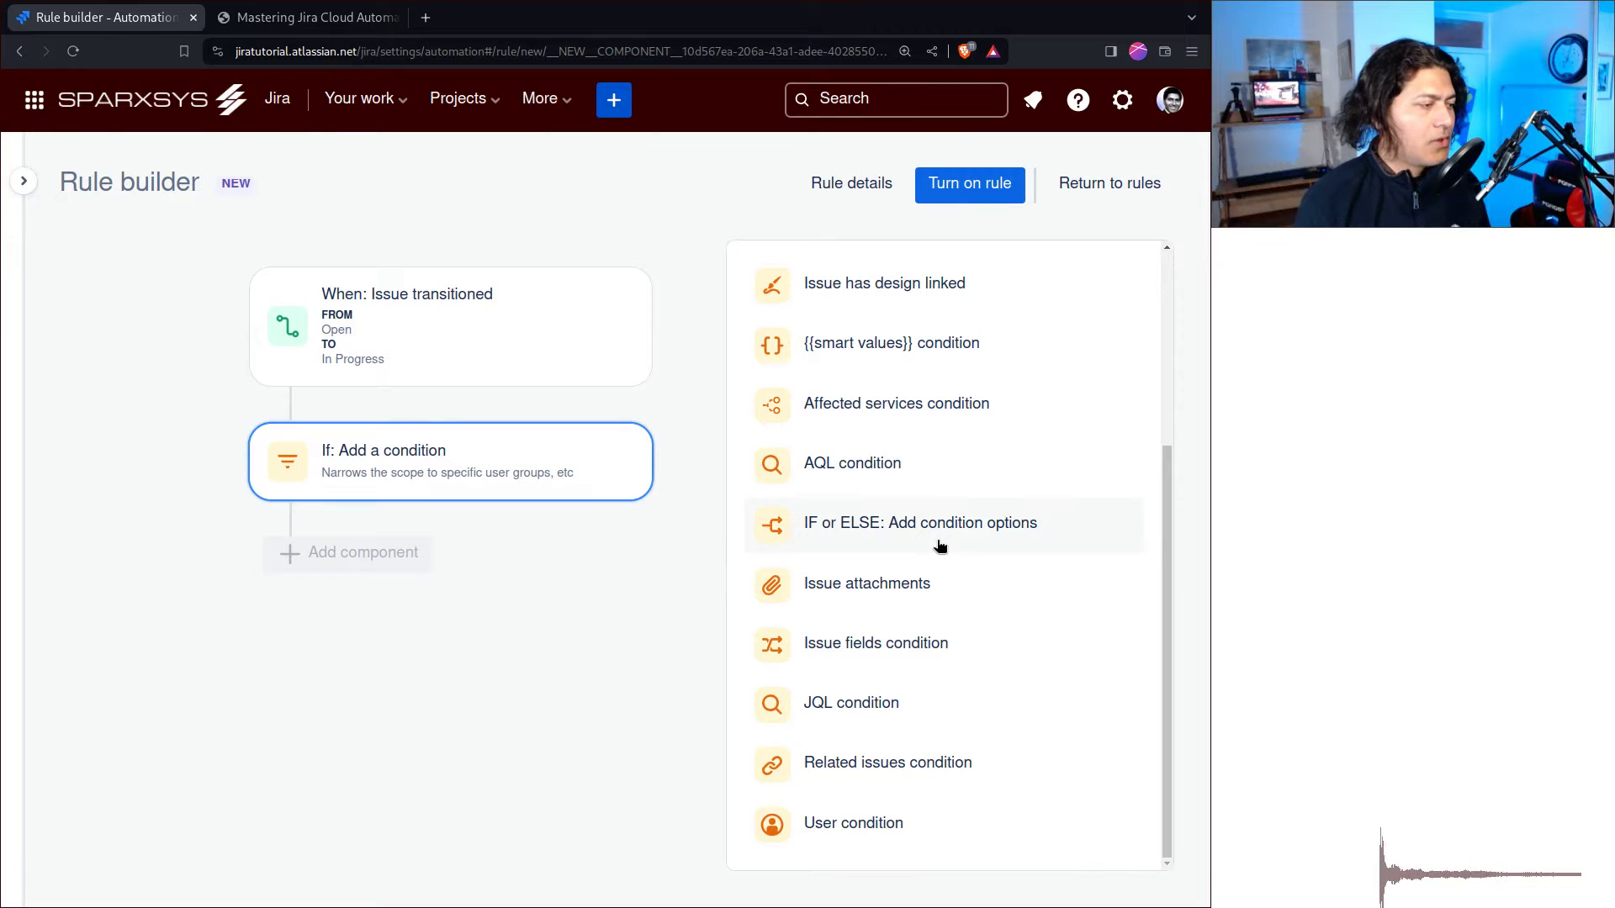
{"action": "left_click", "coordinate": [915, 530]}
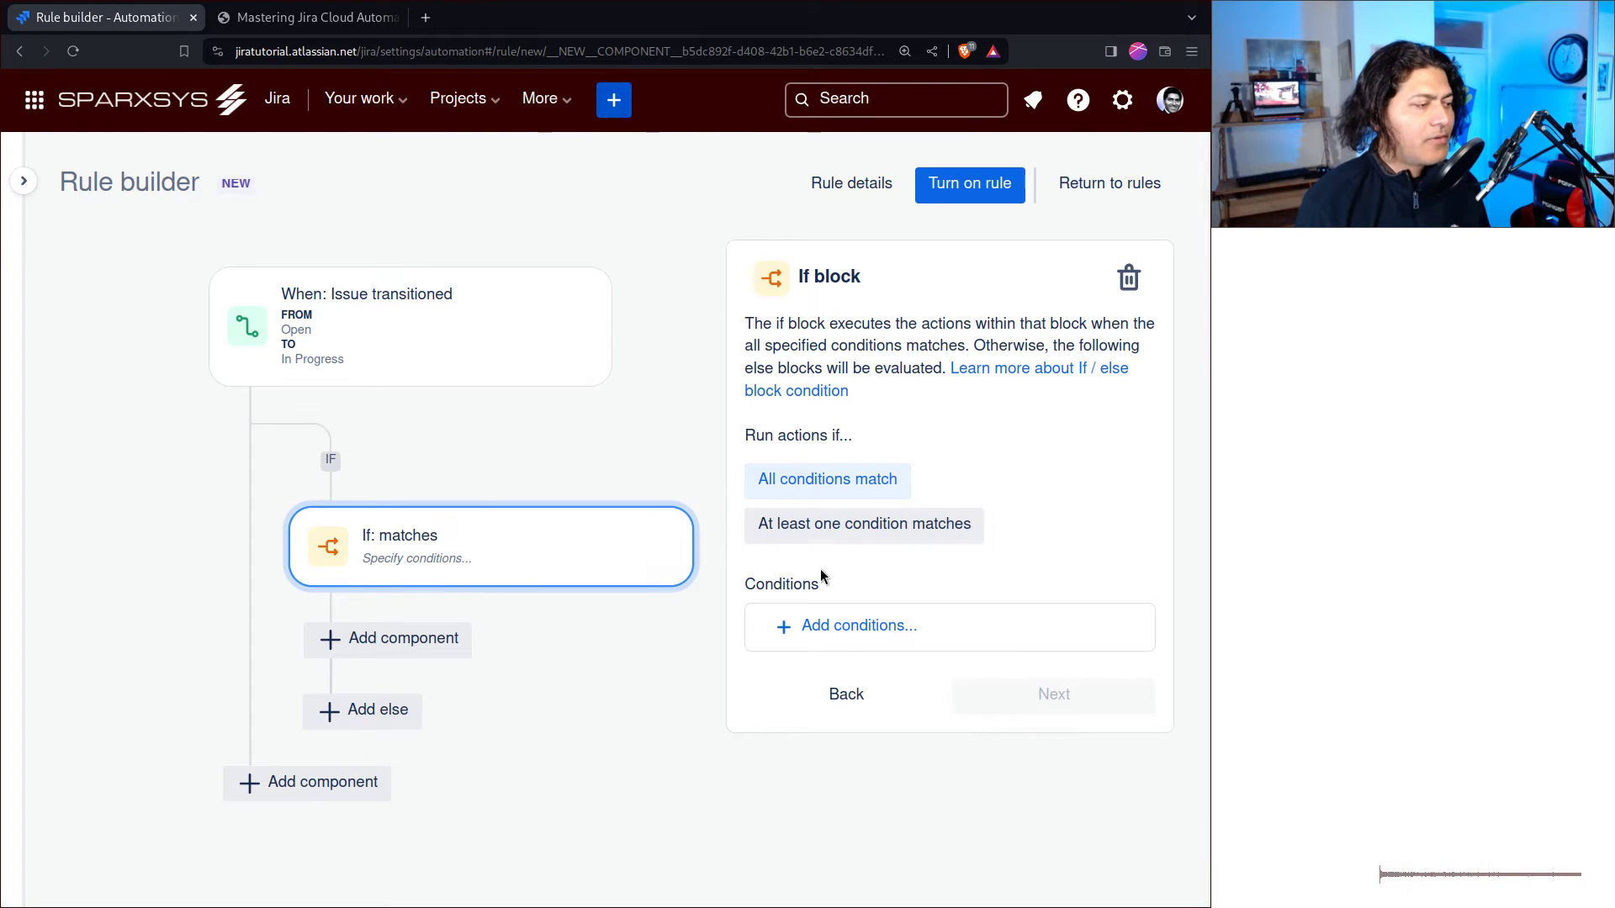
{"action": "left_click", "coordinate": [874, 629]}
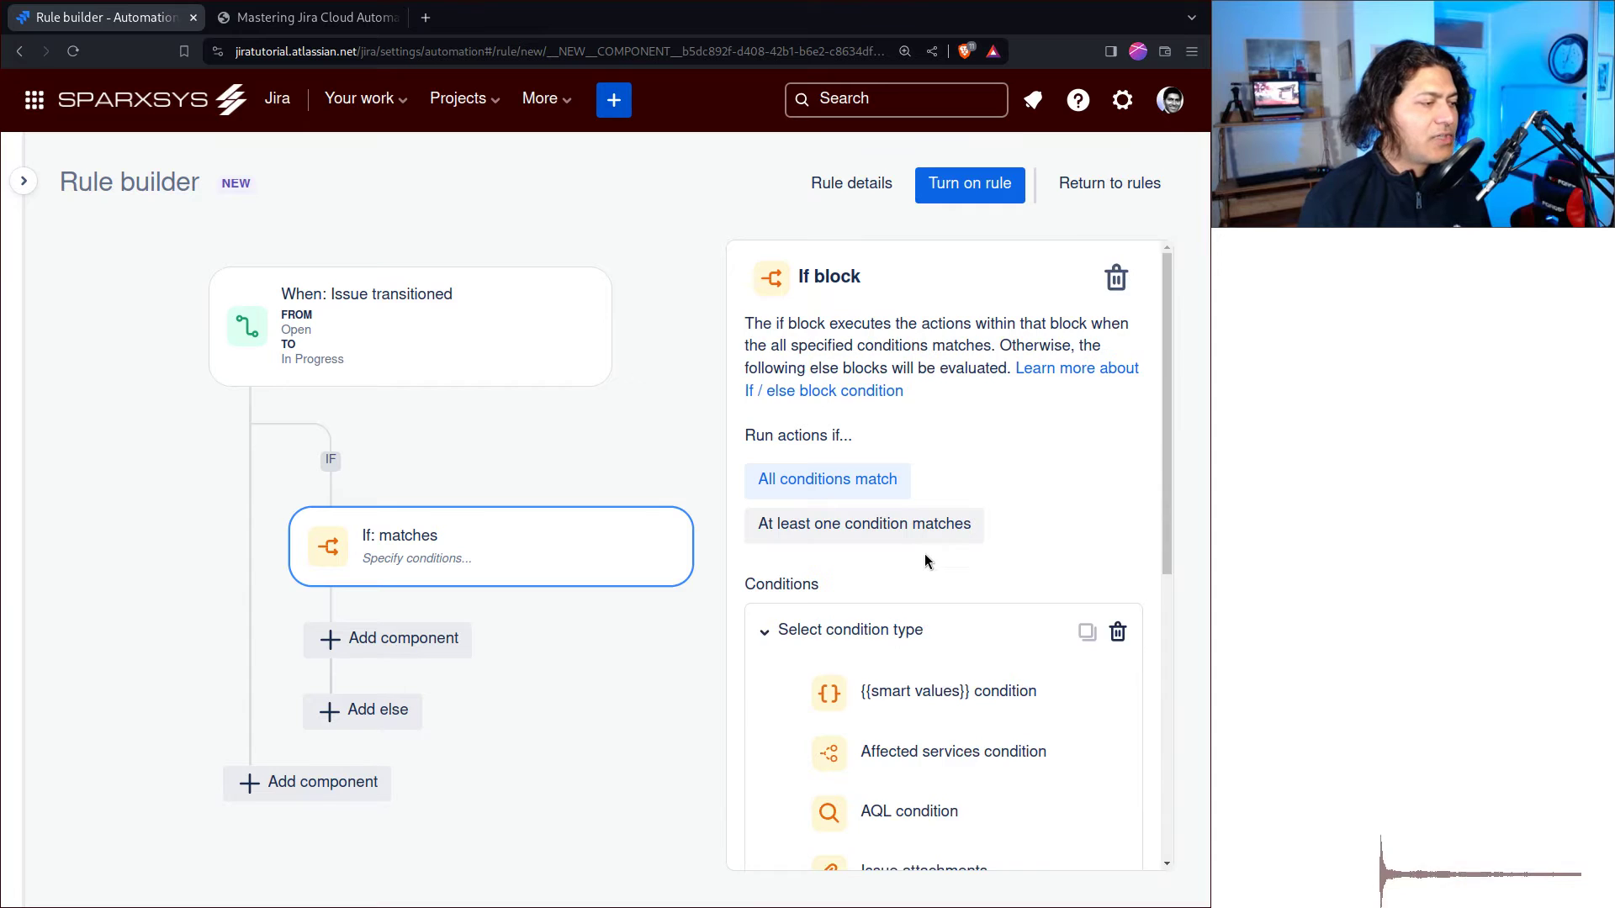
{"action": "scroll", "coordinate": [925, 562], "scroll_direction": "down", "scroll_amount": 5}
{"action": "left_click", "coordinate": [887, 638]}
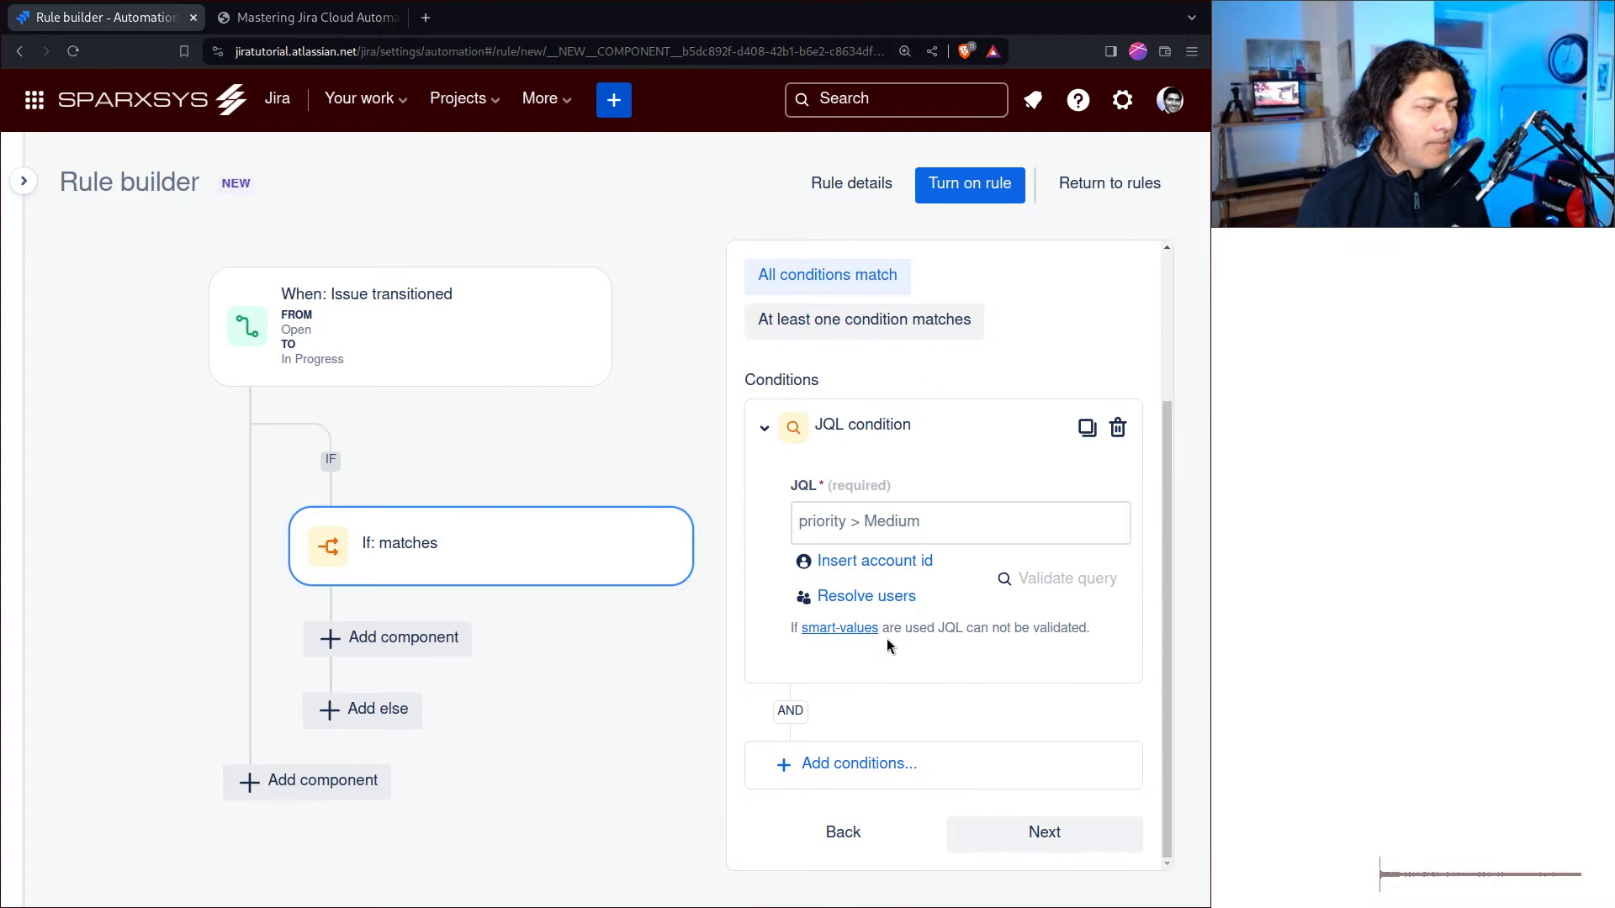
Set the block's JQL to summary ~ "task 1" or summary ~ "task 2" and validate the query
{"action": "left_click", "coordinate": [883, 533]}
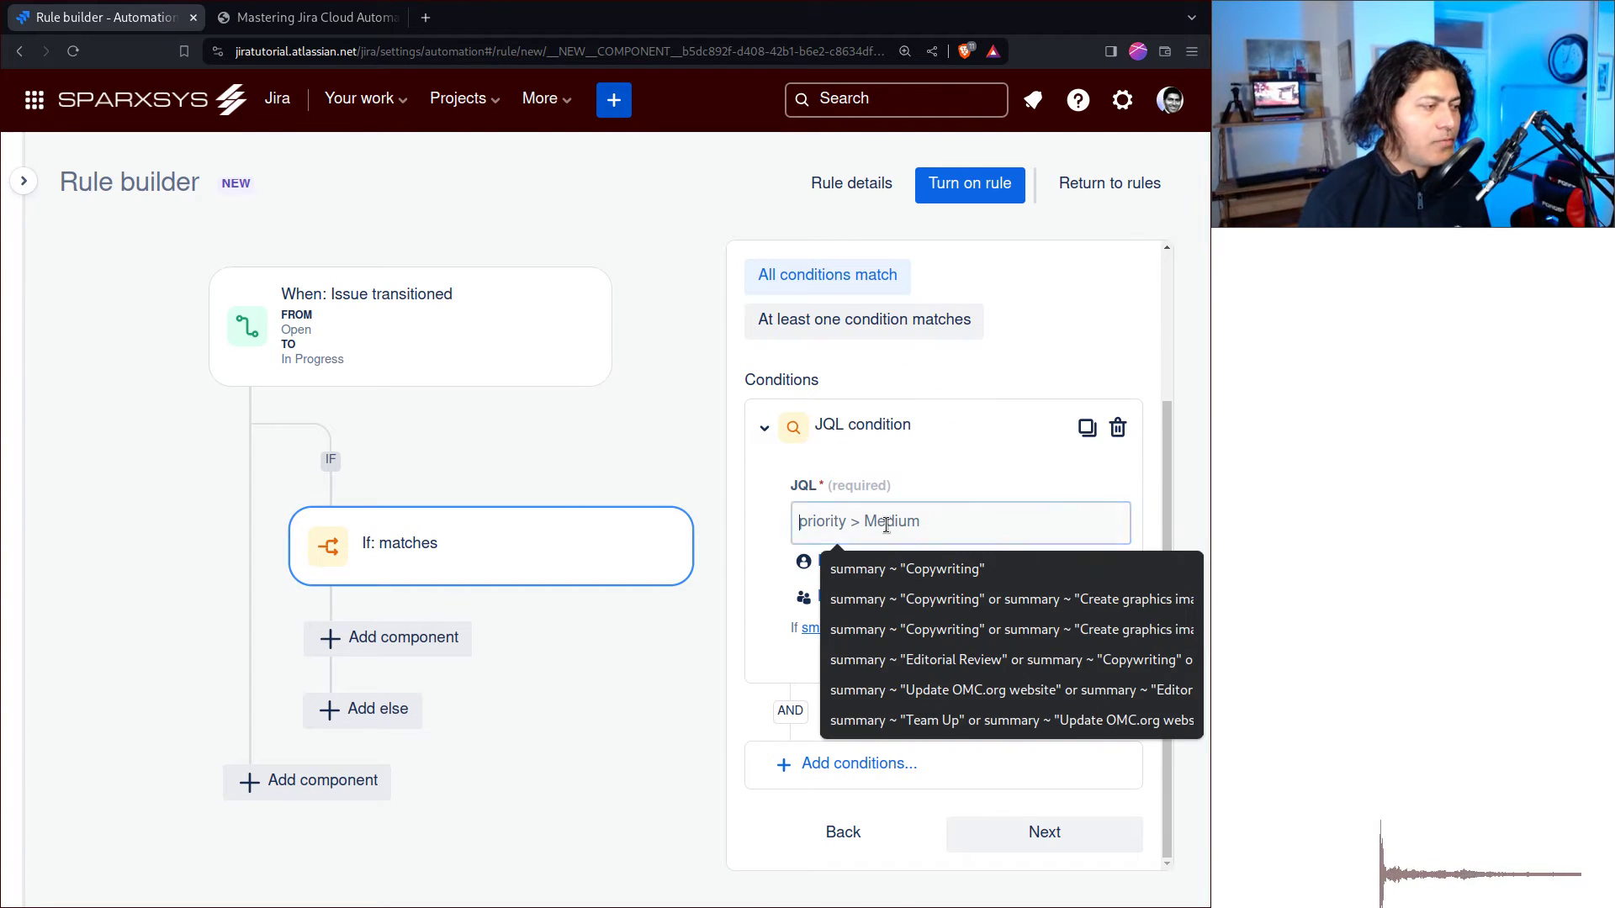
{"action": "left_click", "coordinate": [882, 473]}
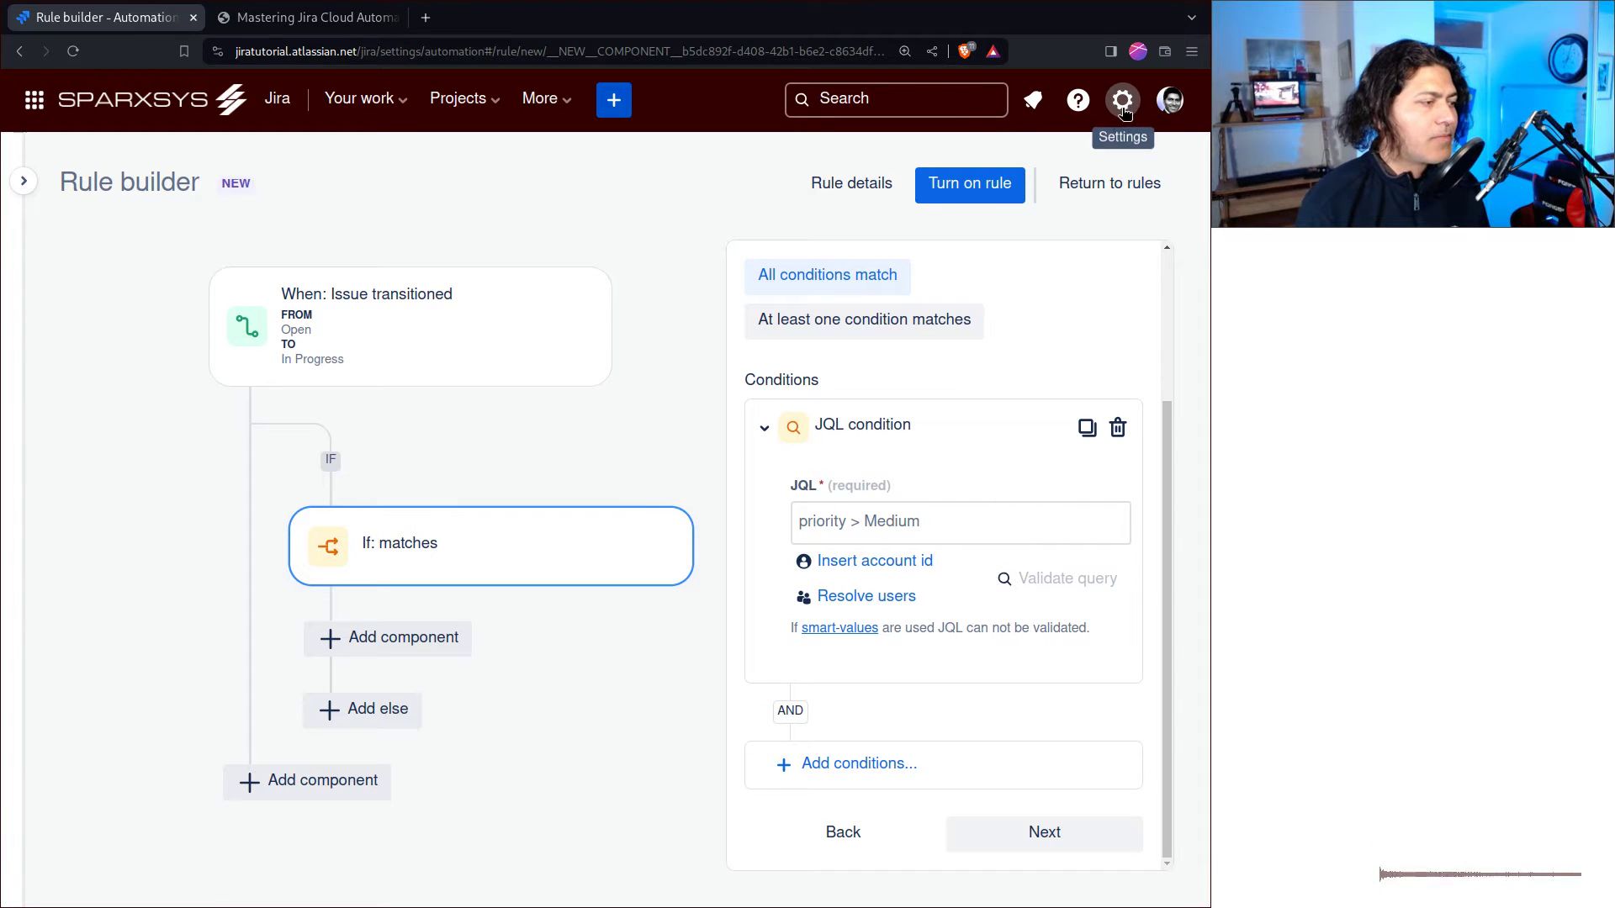
{"action": "left_click", "coordinate": [967, 521]}
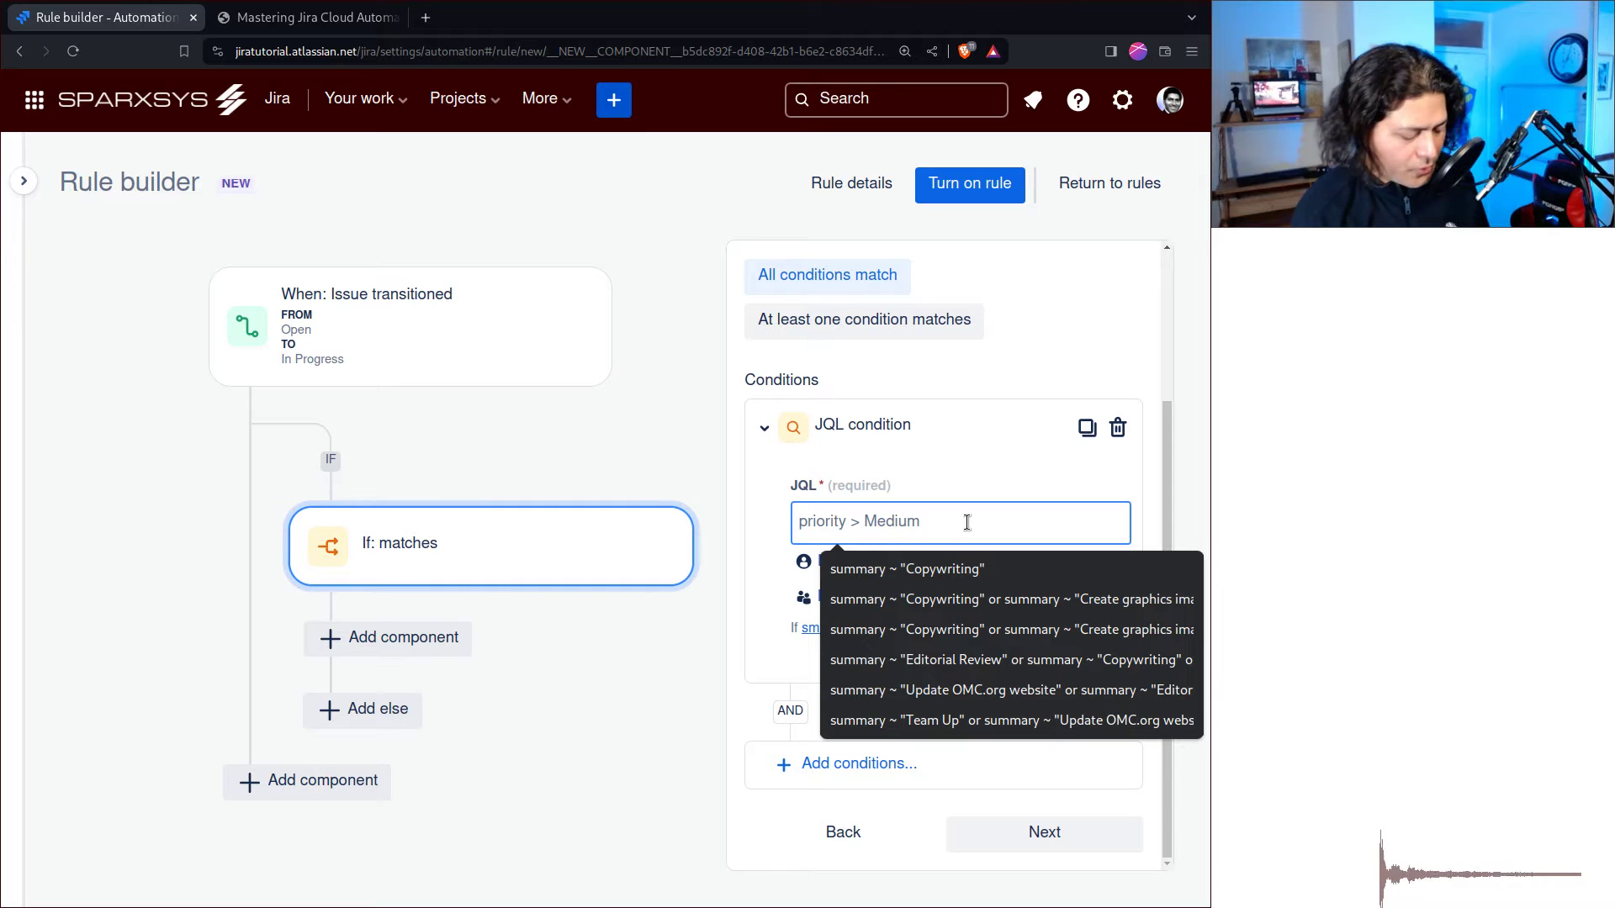
{"action": "type", "text": "summary"}
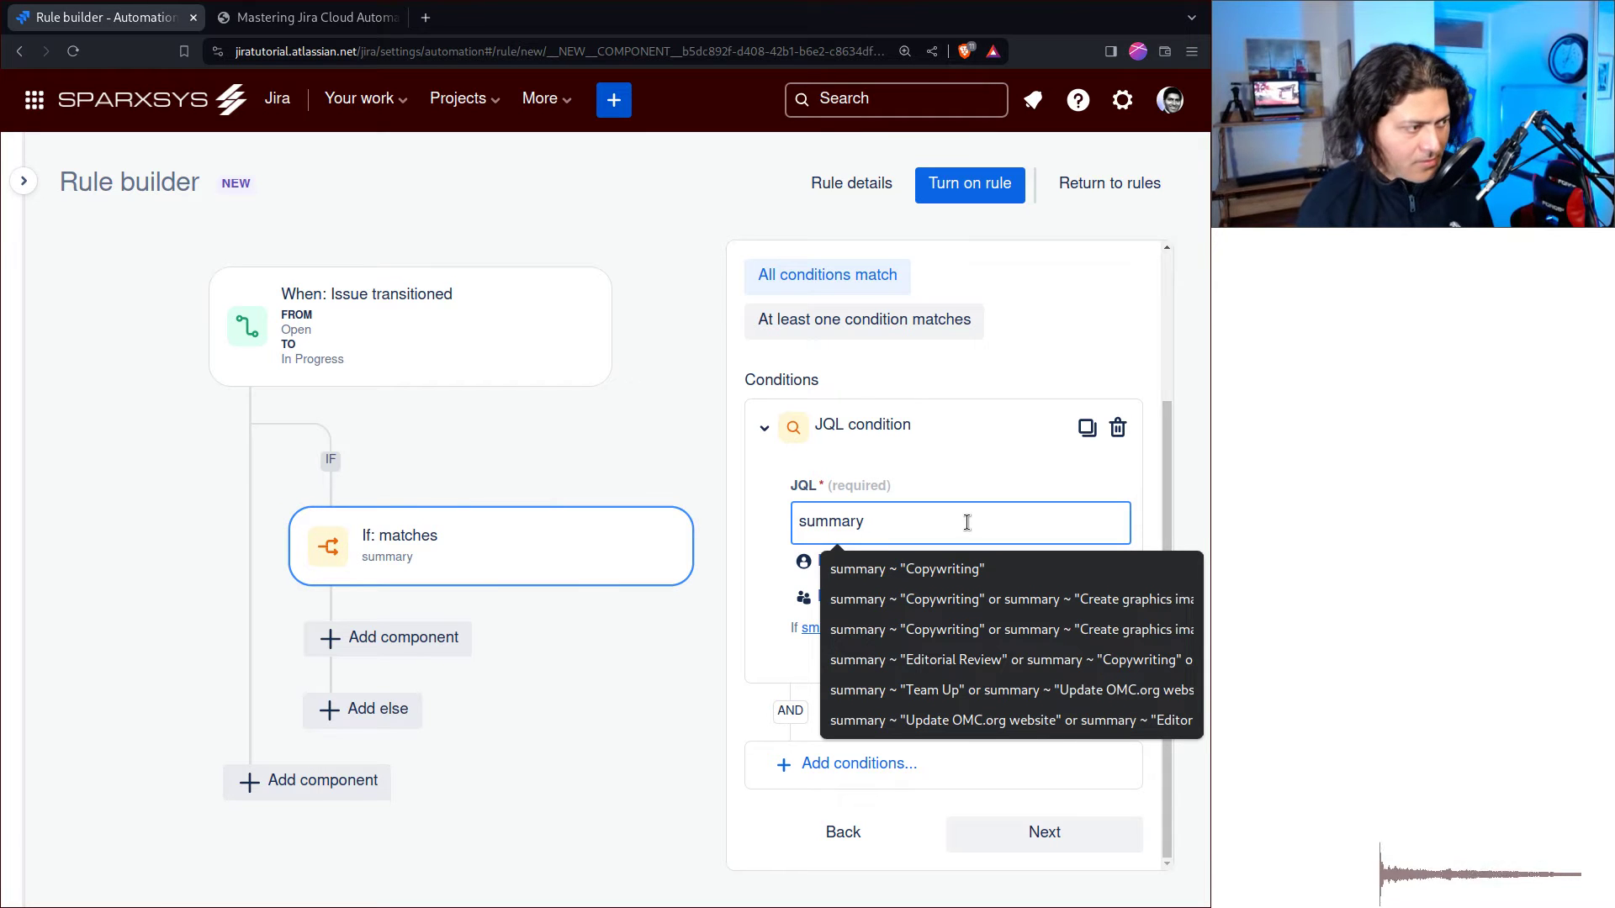
{"action": "type", "text": " ~ \""}
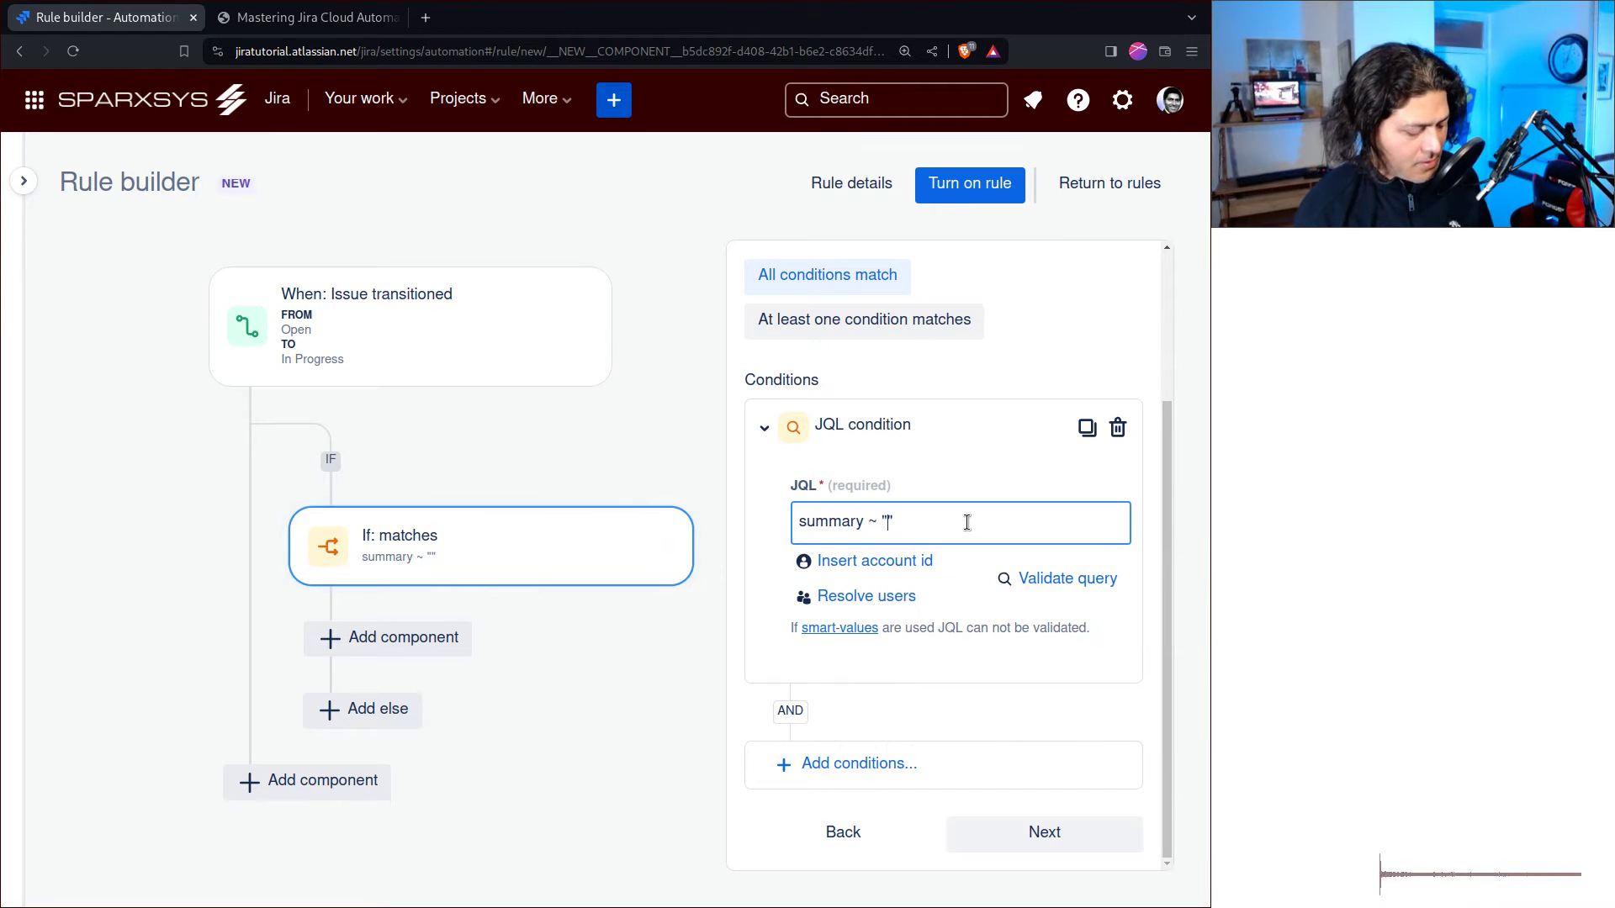
{"action": "type", "text": "task 1\" or "}
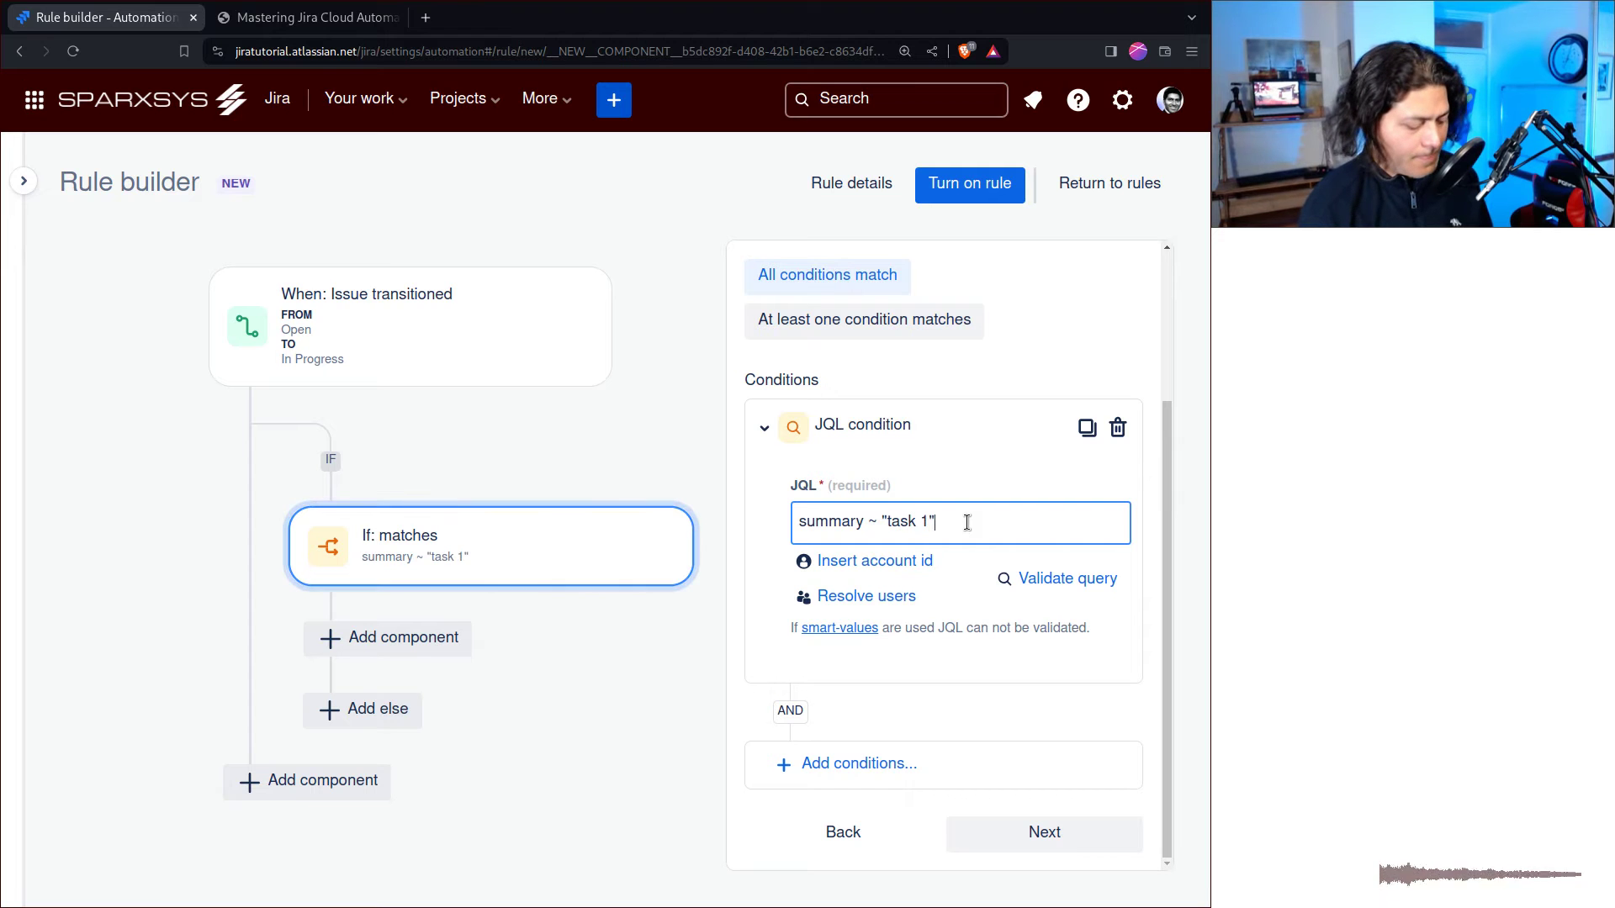
{"action": "type", "text": "summar"}
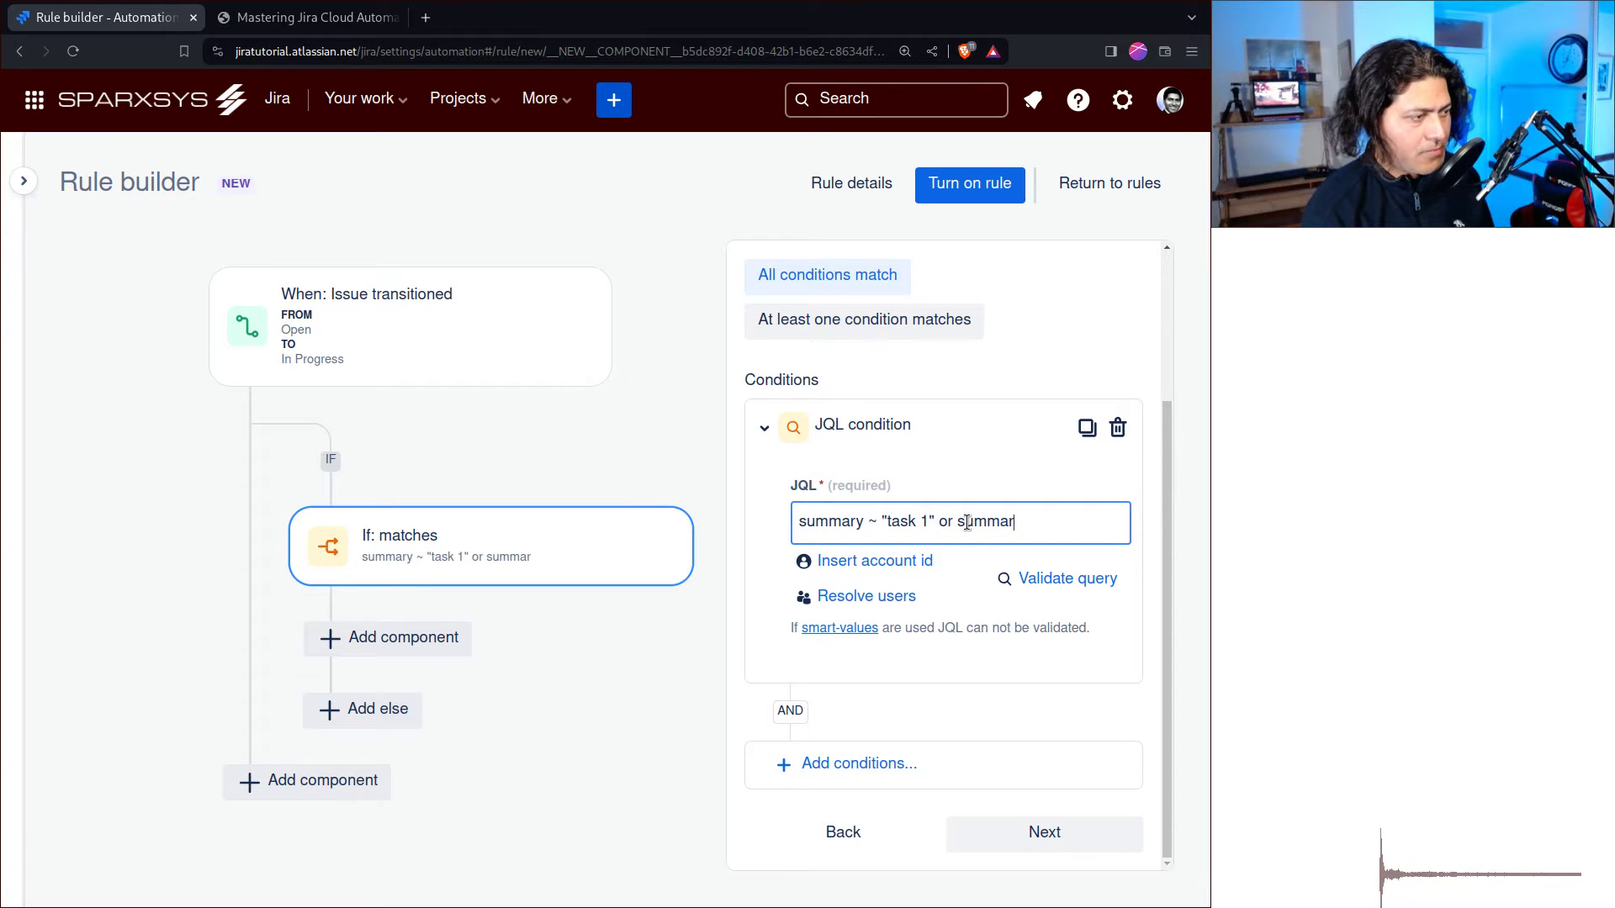
{"action": "type", "text": "y "}
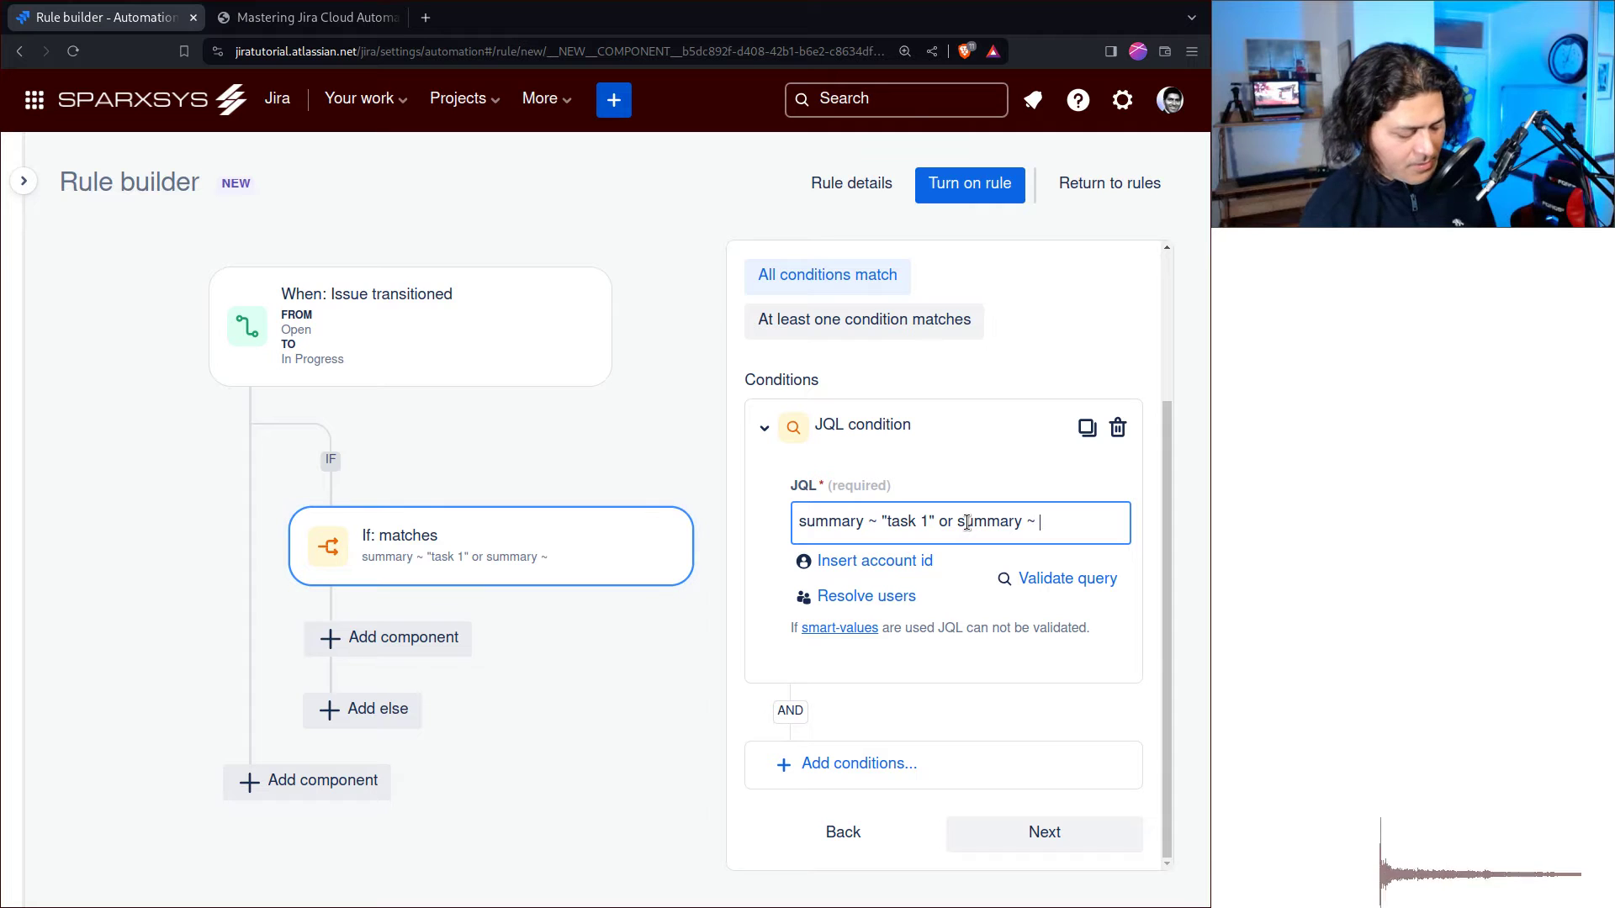
{"action": "type", "text": "~ \"task "}
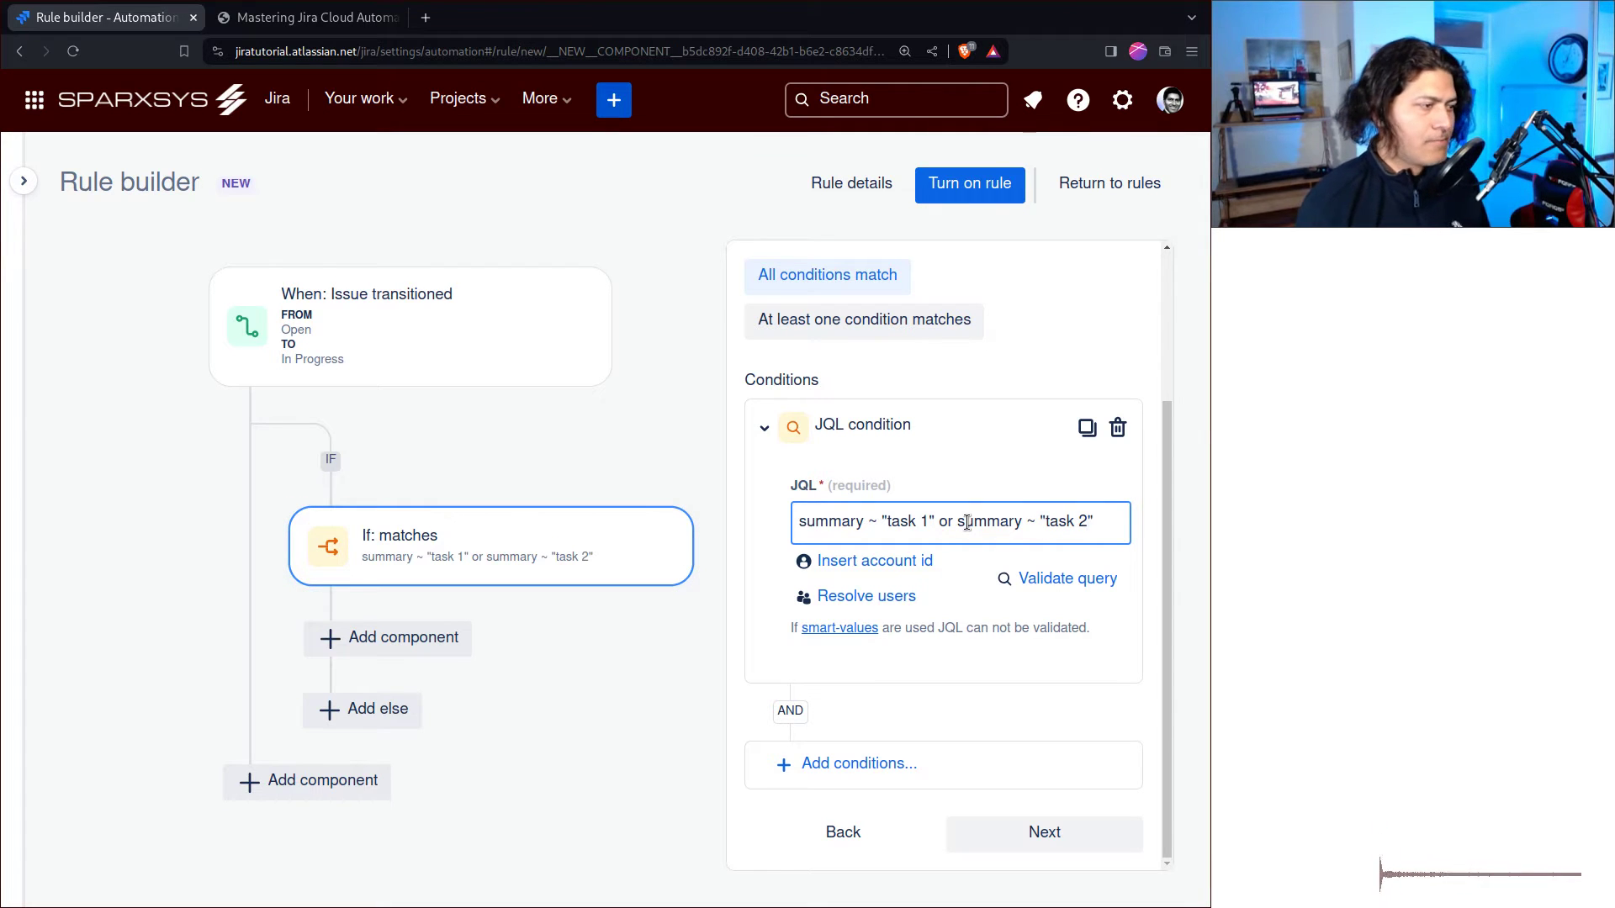
{"action": "type", "text": "2"}
{"action": "left_click", "coordinate": [1061, 579]}
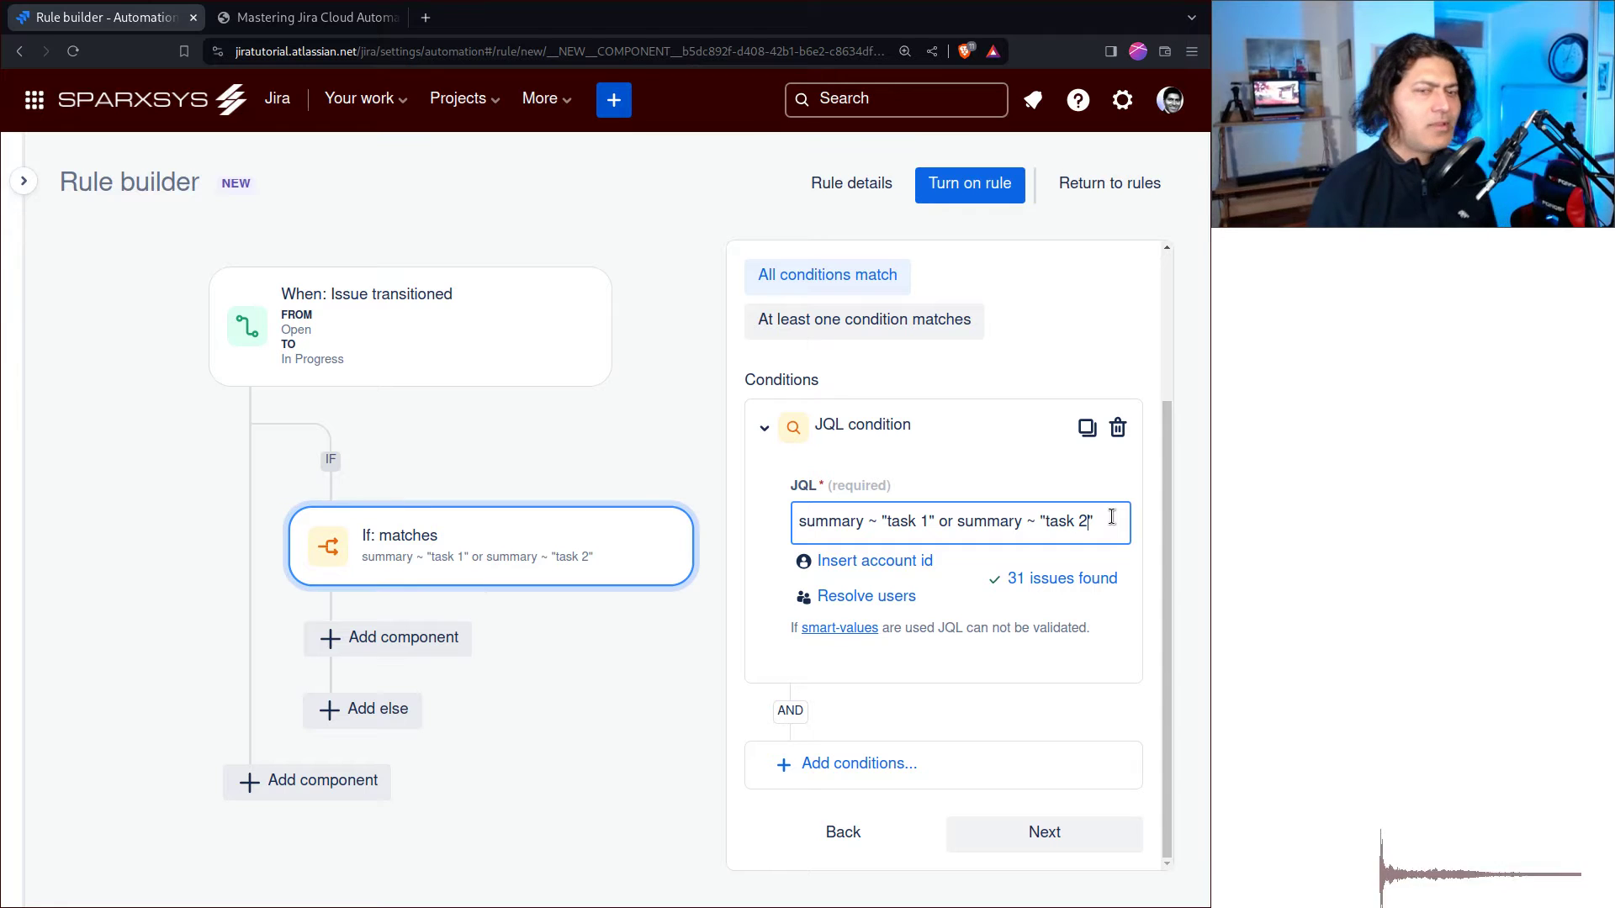
Copy the whole JQL query and save the If block
{"action": "left_click_drag", "start_coordinate": [1110, 517], "coordinate": [787, 527]}
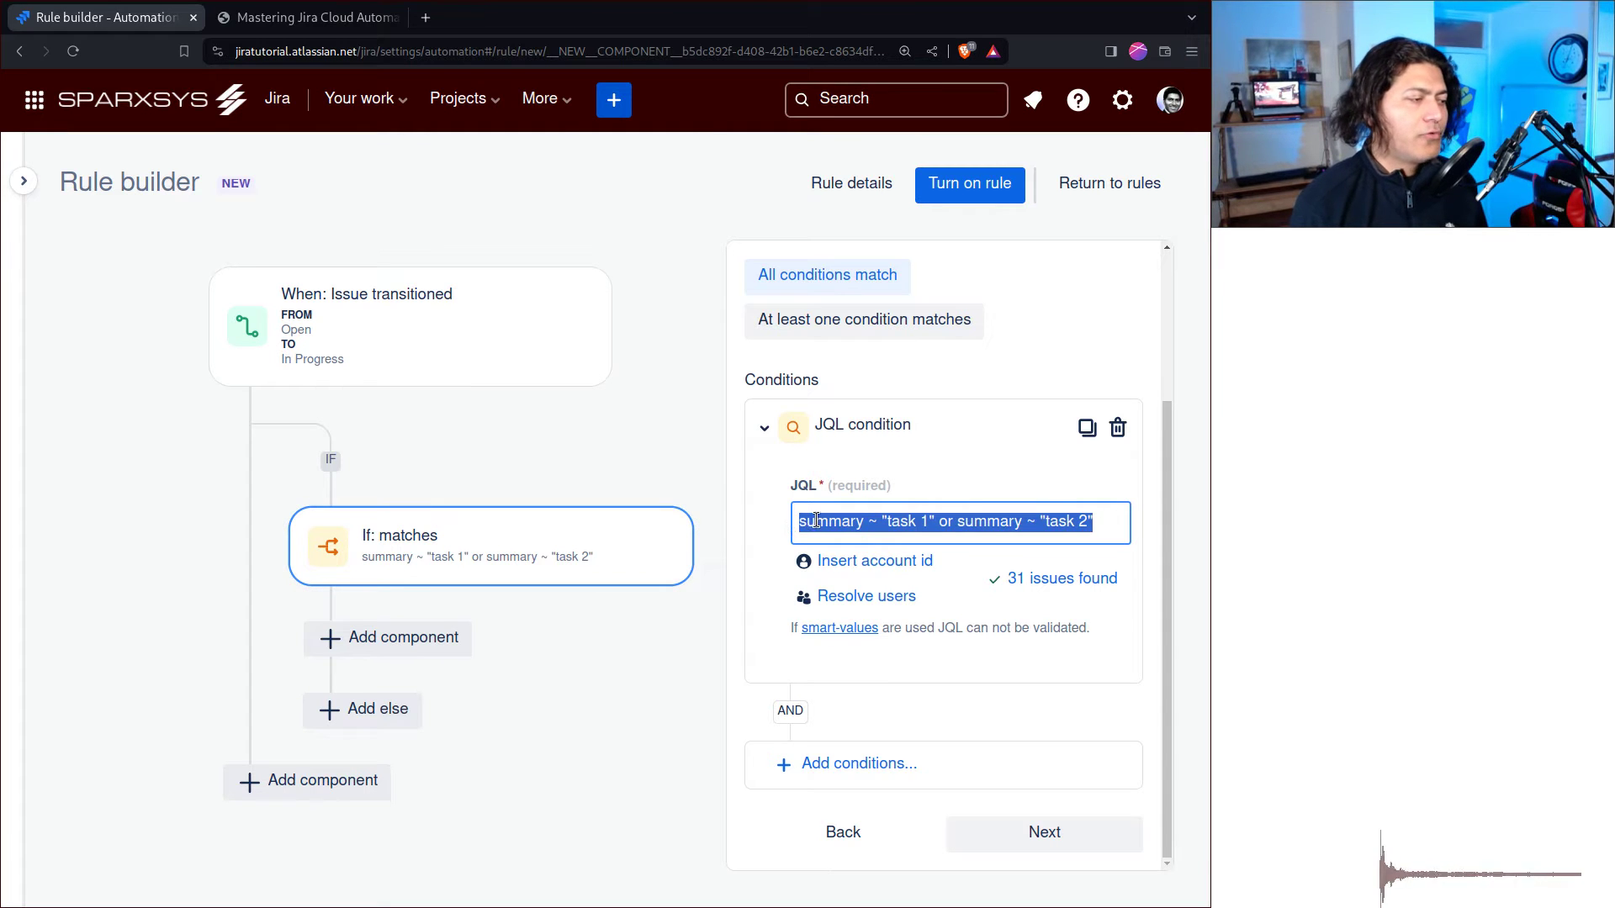
{"action": "right_click", "coordinate": [816, 519]}
{"action": "left_click", "coordinate": [858, 558]}
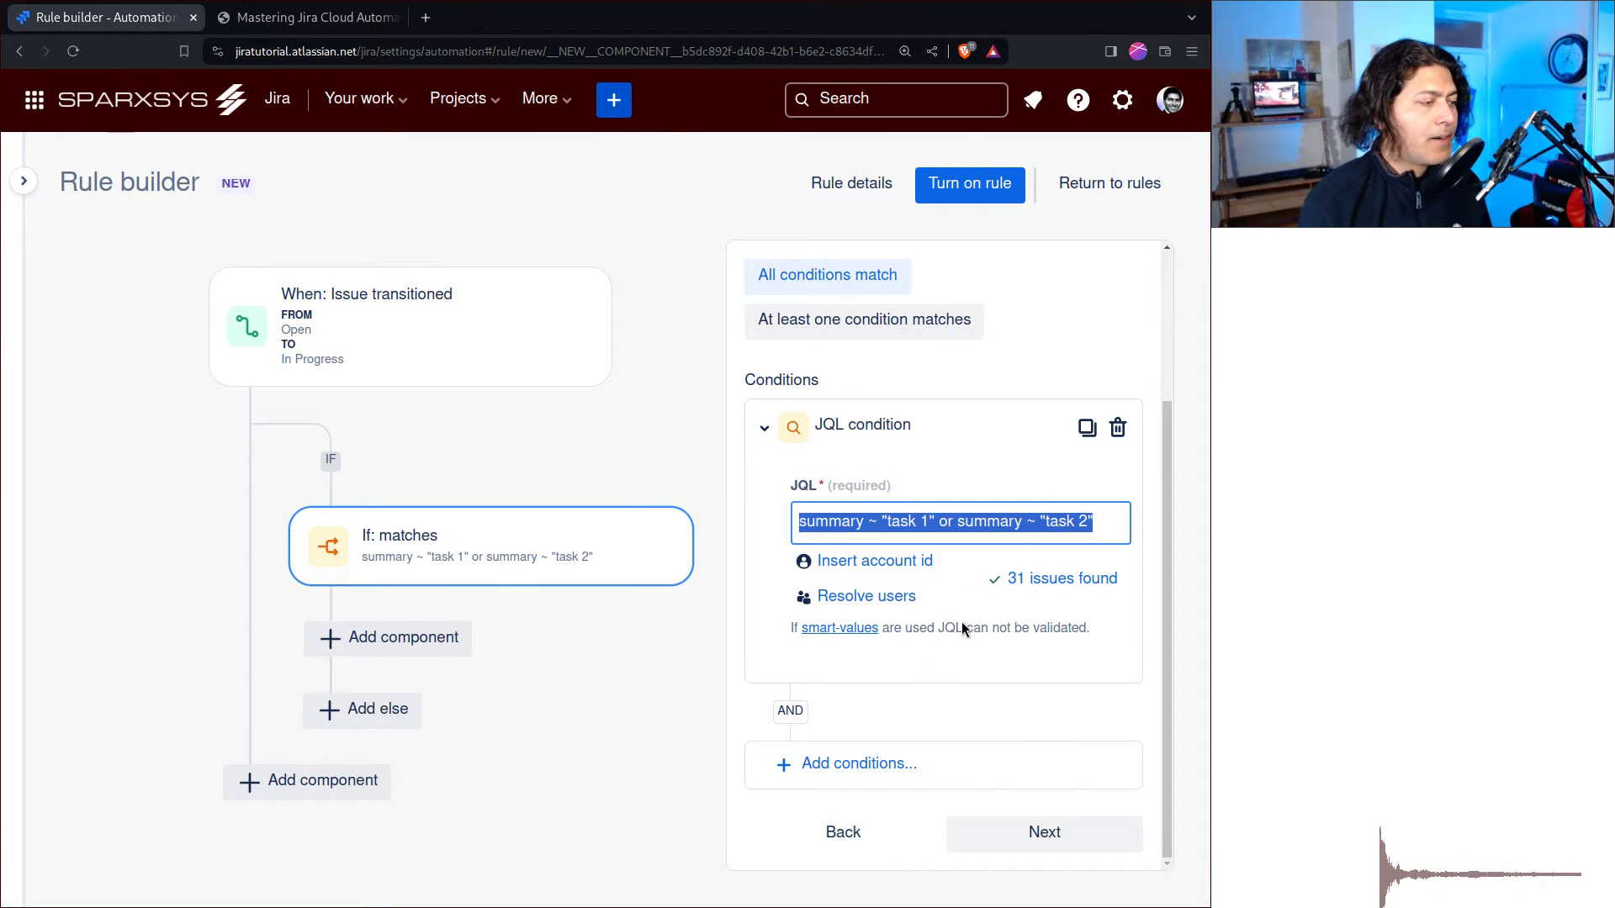
{"action": "left_click", "coordinate": [1036, 826]}
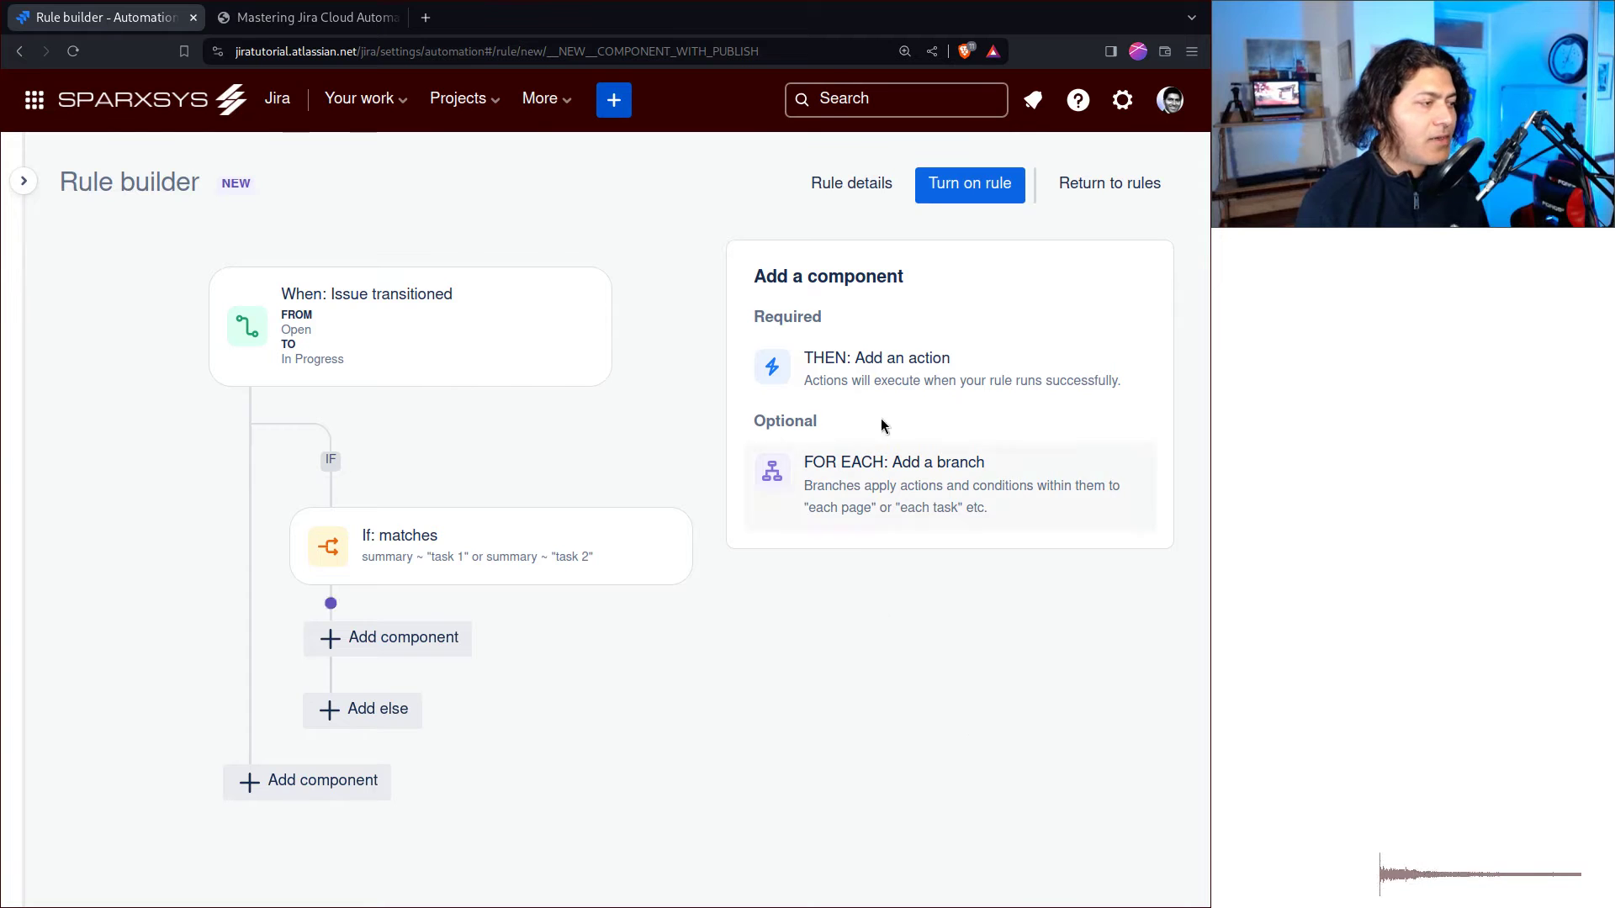
Reopen the If block, expand its JQL condition and copy the full query again
{"action": "left_click", "coordinate": [469, 553]}
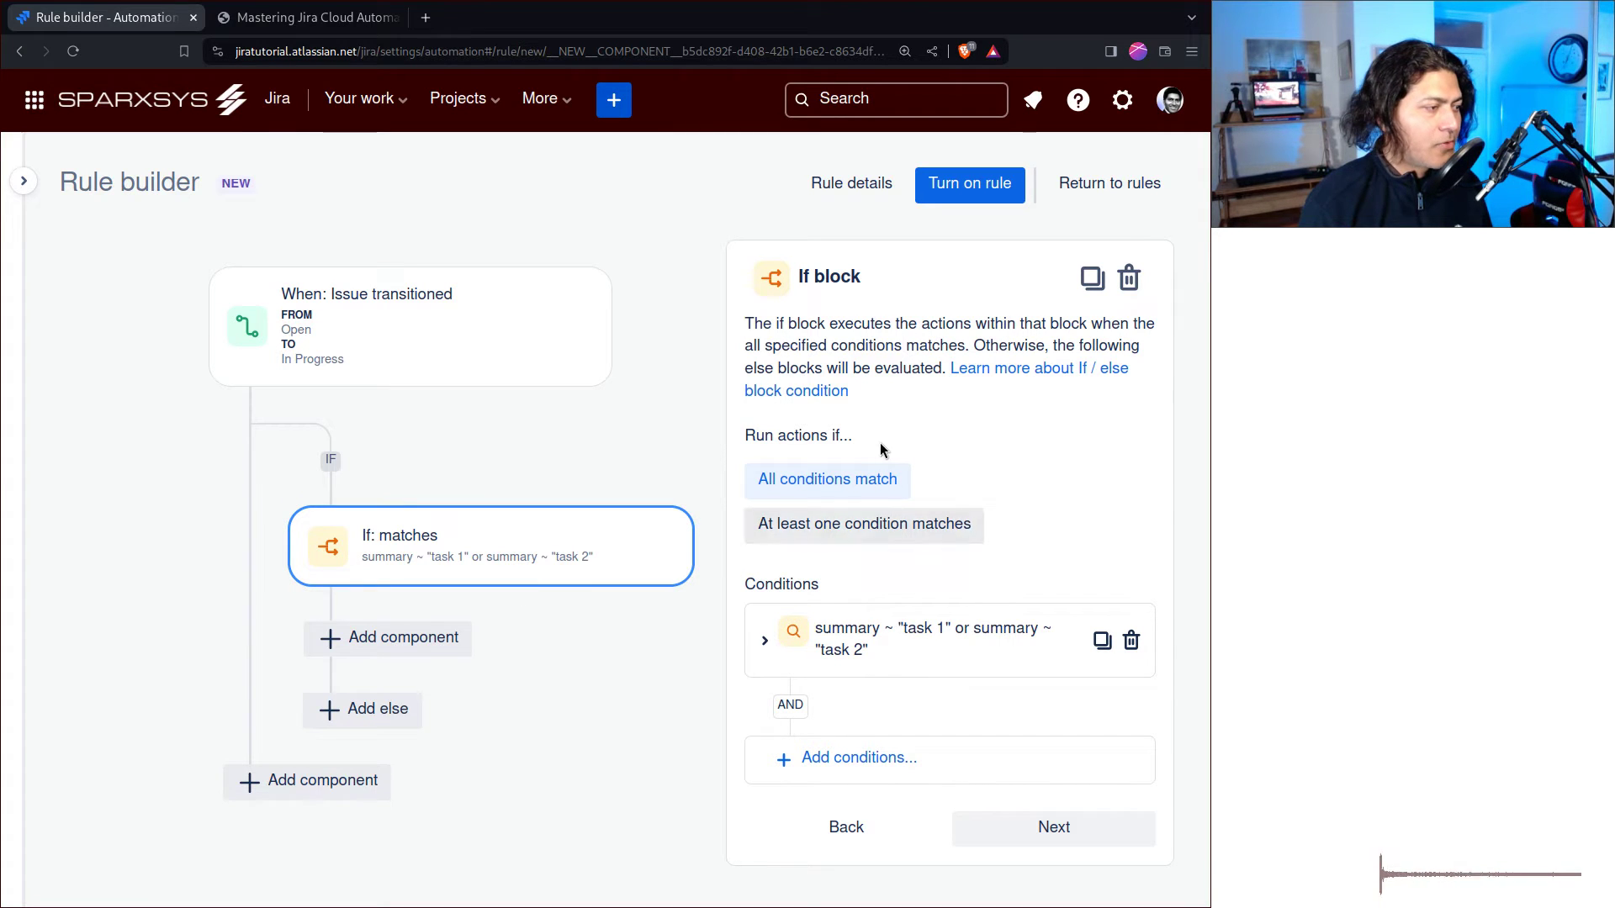
{"action": "left_click", "coordinate": [775, 639]}
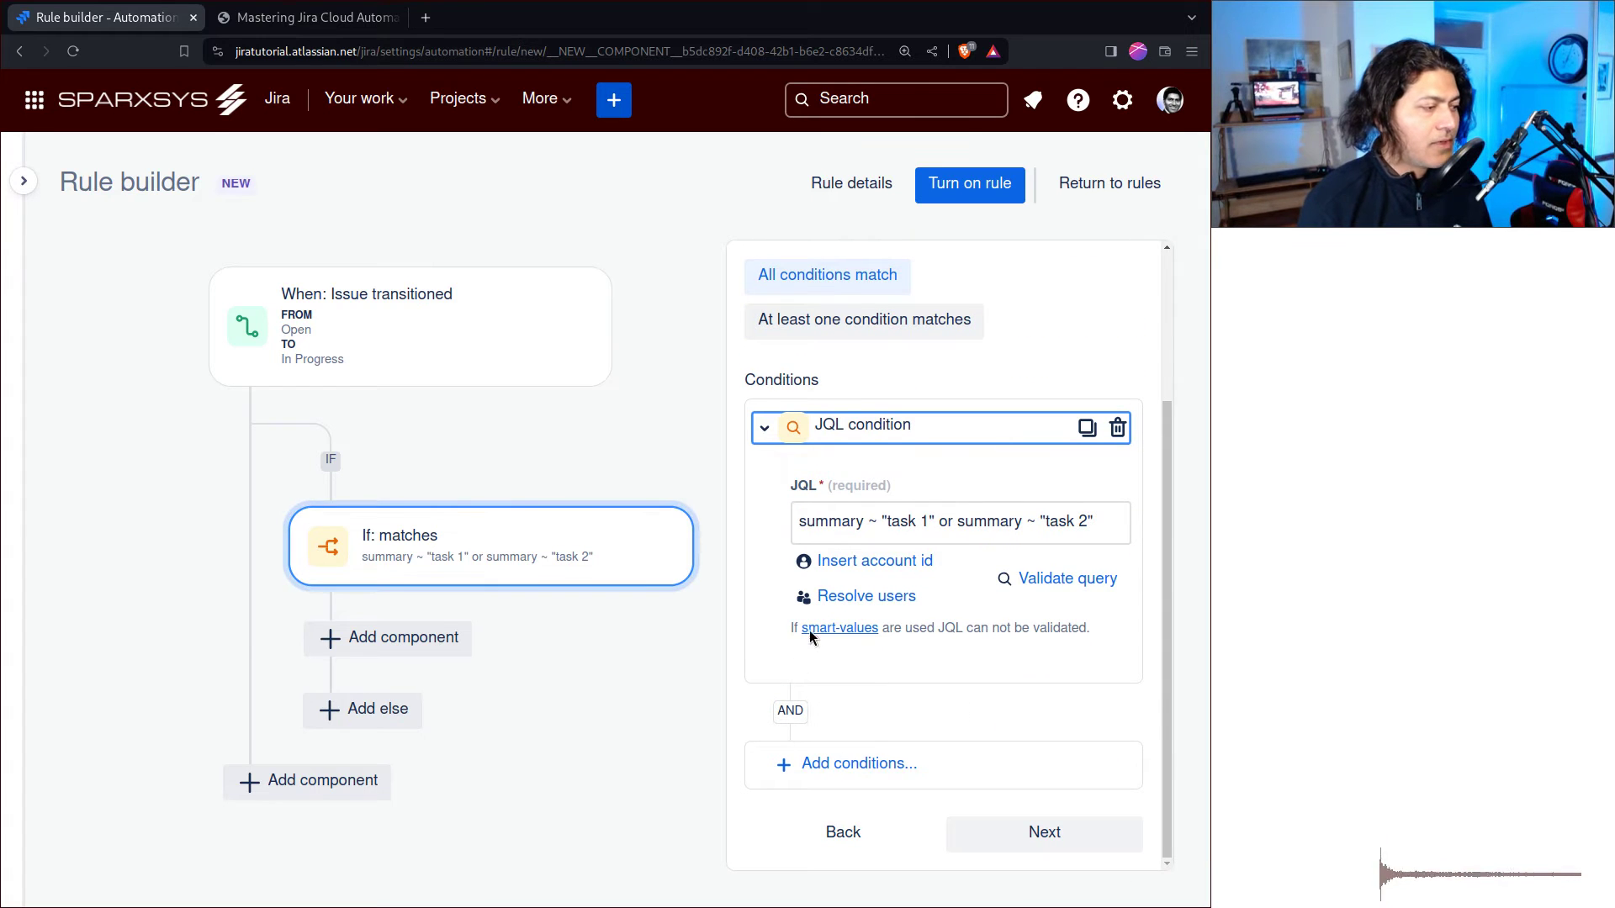
{"action": "scroll", "coordinate": [958, 538], "scroll_direction": "up", "scroll_amount": 3}
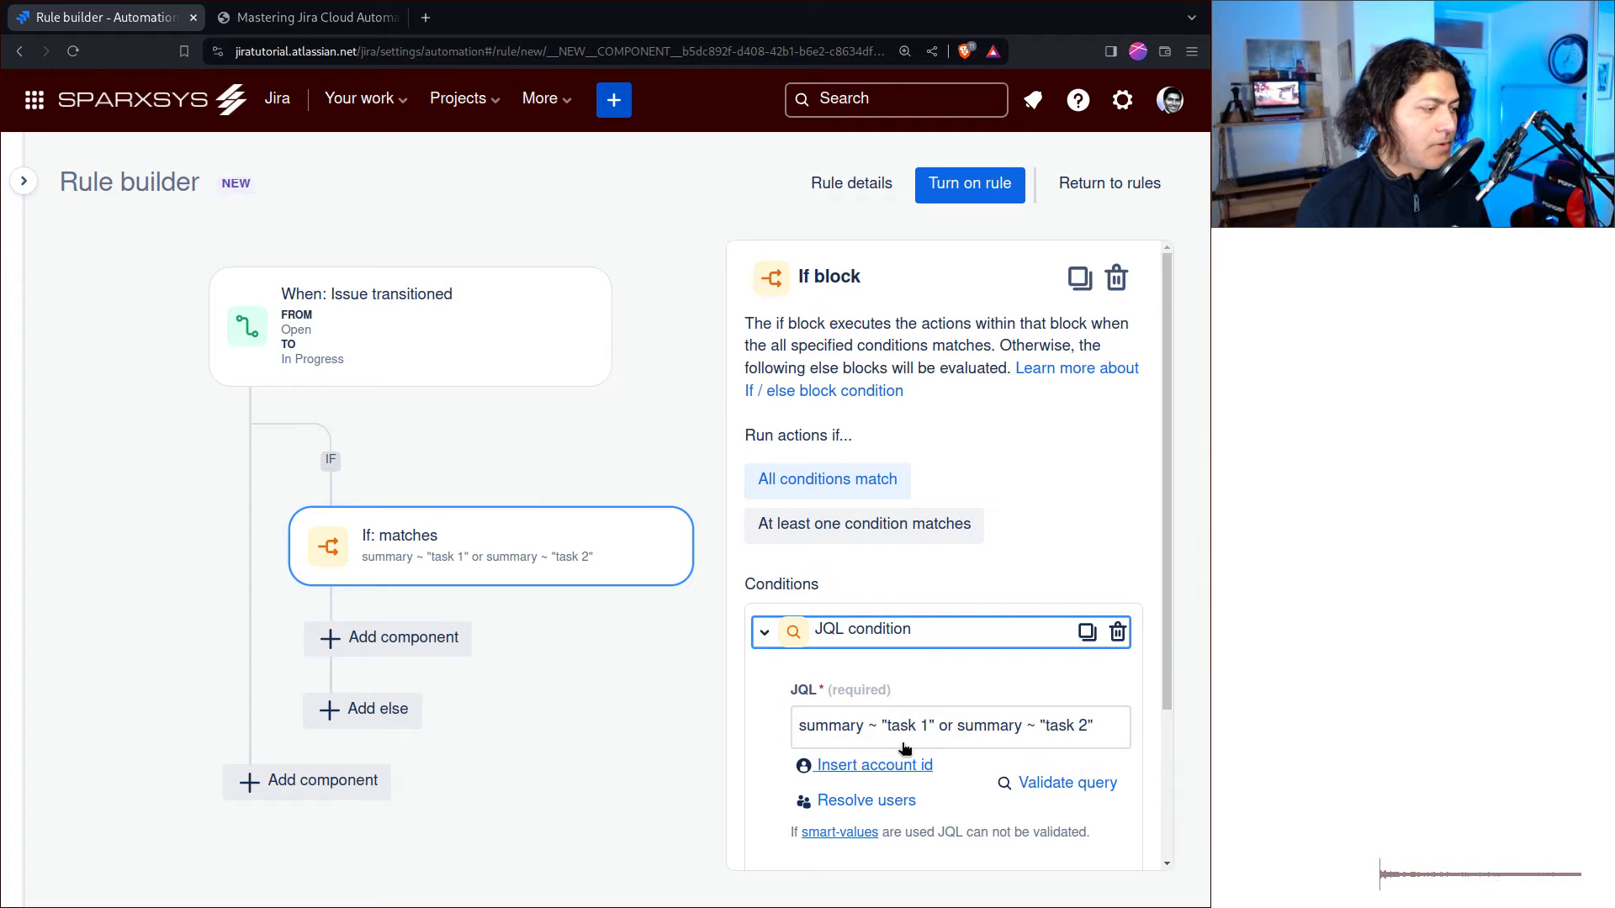
{"action": "left_click", "coordinate": [881, 723]}
{"action": "right_click", "coordinate": [881, 721]}
{"action": "double_click", "coordinate": [843, 723]}
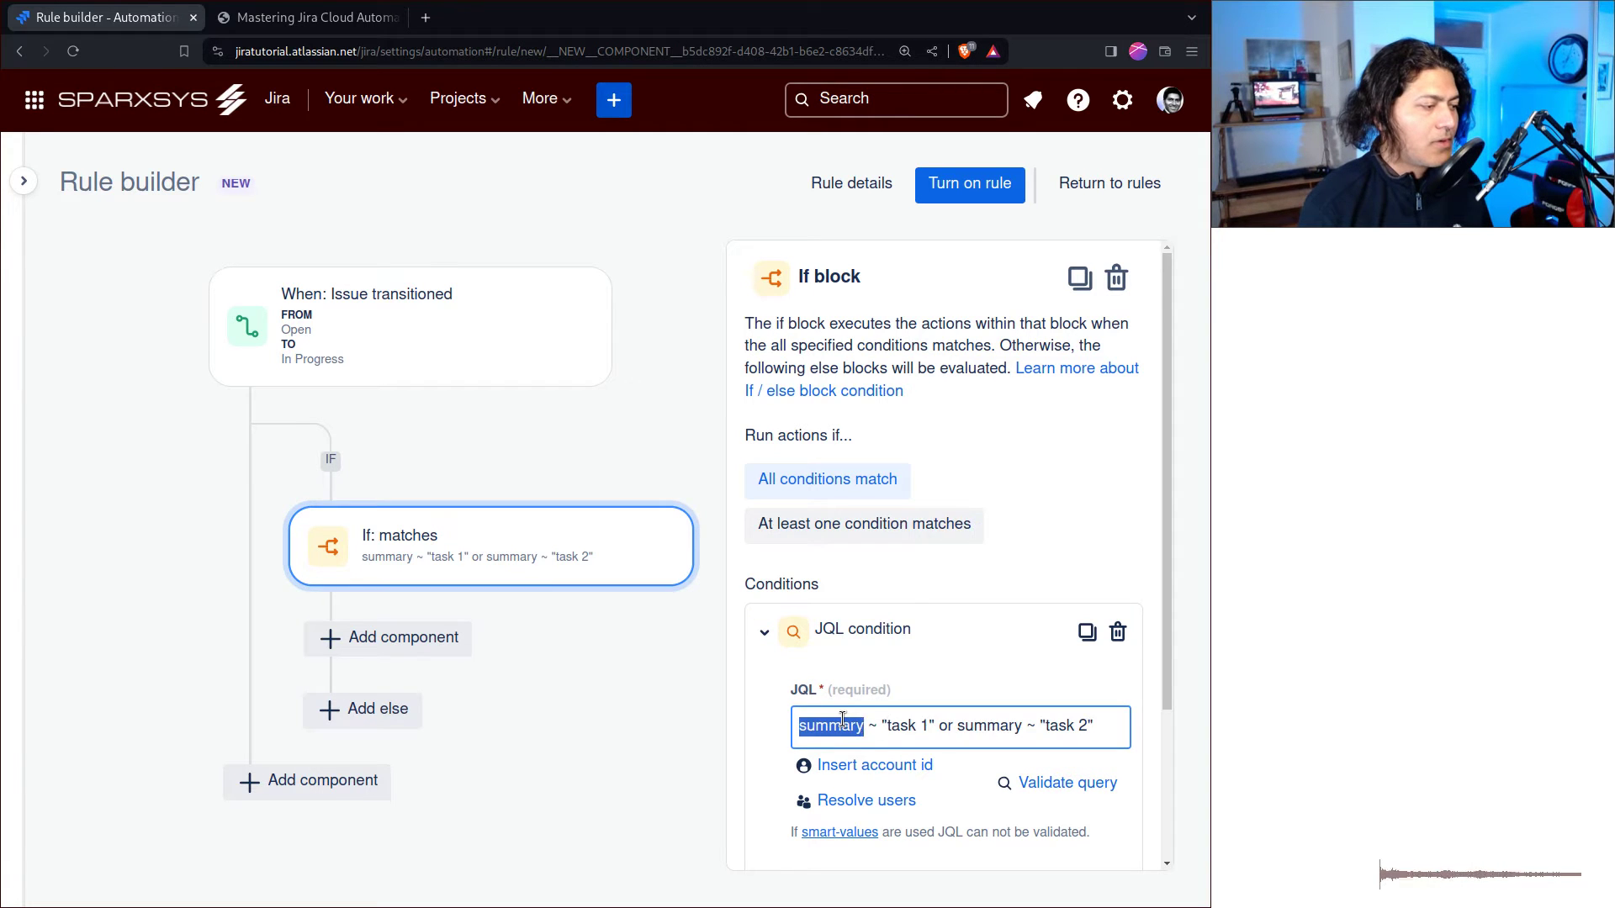
{"action": "triple_click", "coordinate": [843, 722]}
{"action": "right_click", "coordinate": [843, 721]}
{"action": "left_click", "coordinate": [961, 422]}
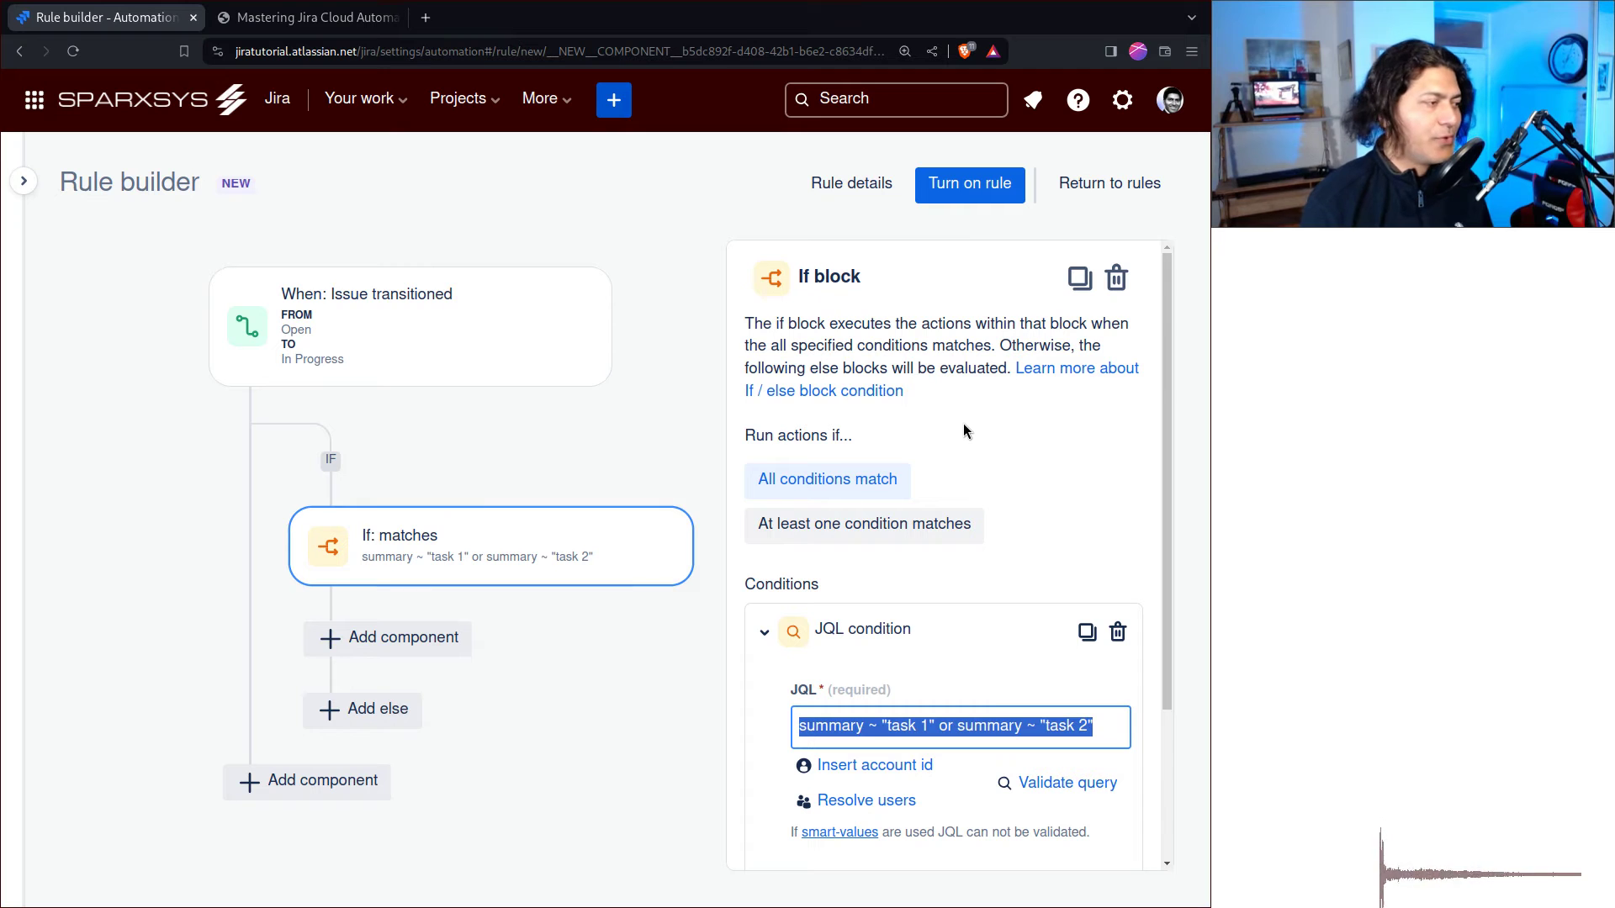
Delete the JQL condition and remove the whole If block from the rule
{"action": "mouse_move", "coordinate": [622, 525]}
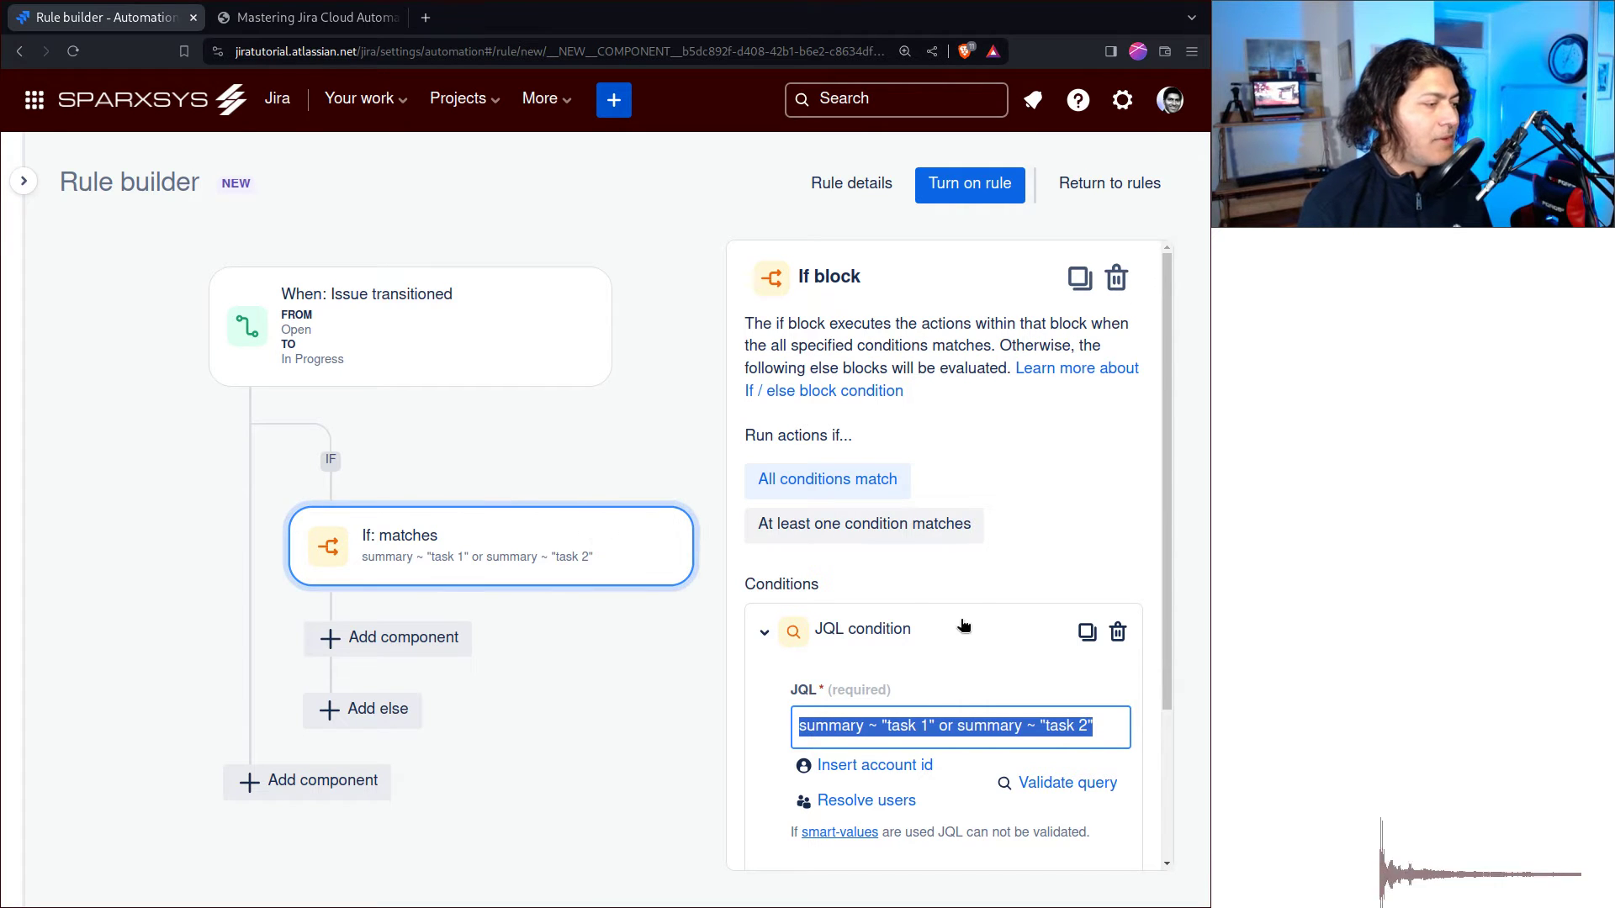
{"action": "scroll", "coordinate": [934, 623], "scroll_direction": "down", "scroll_amount": 1}
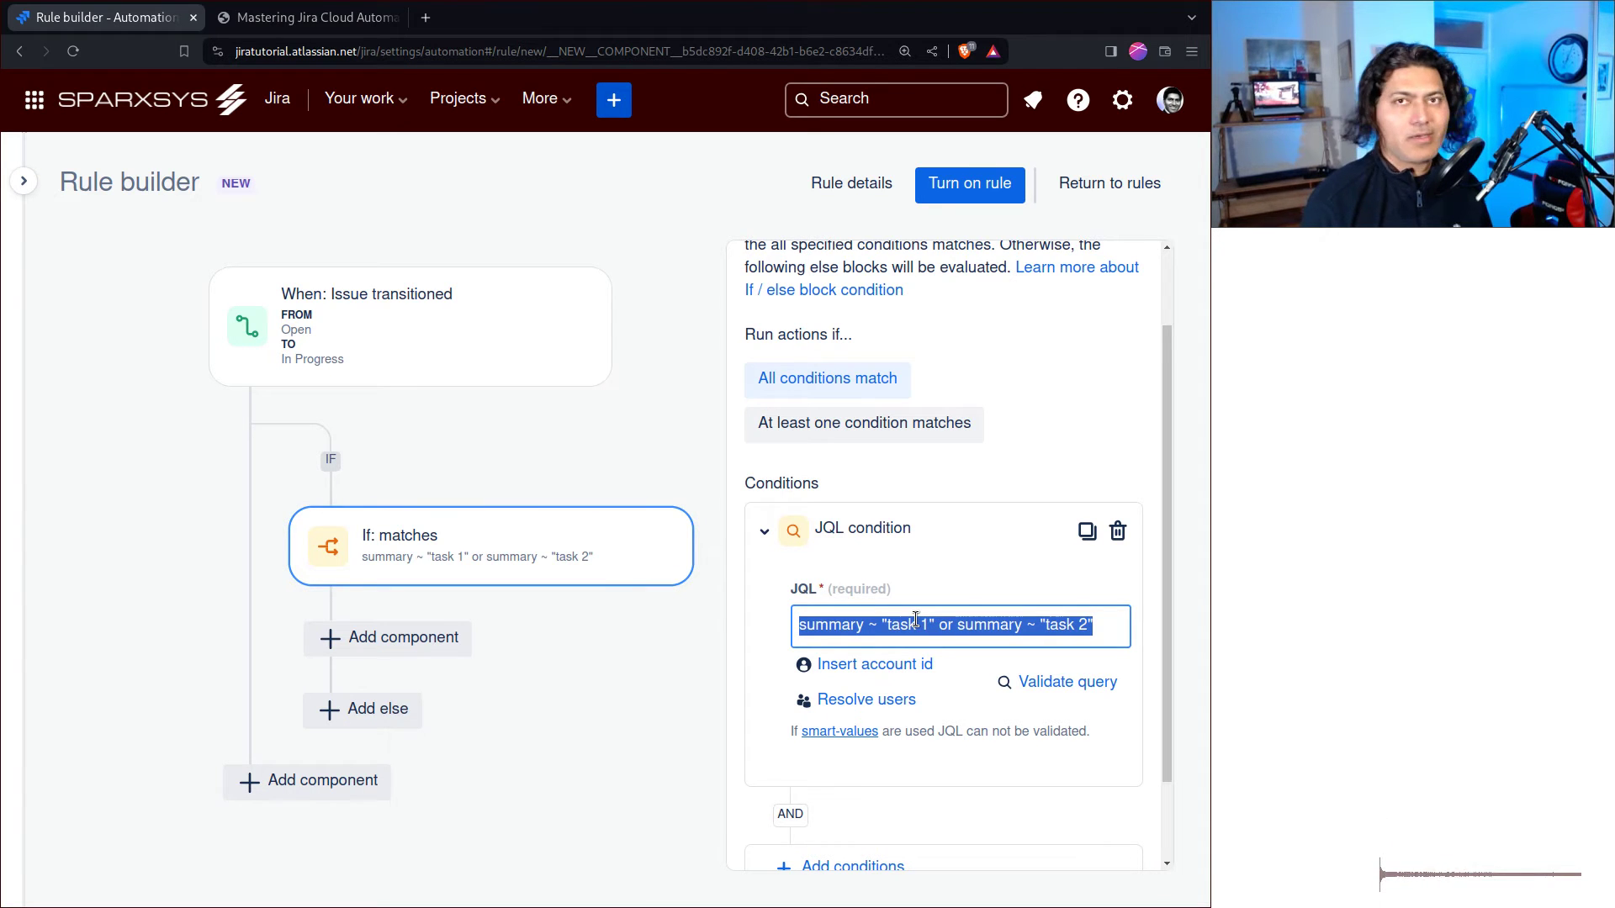
{"action": "left_click", "coordinate": [1117, 531]}
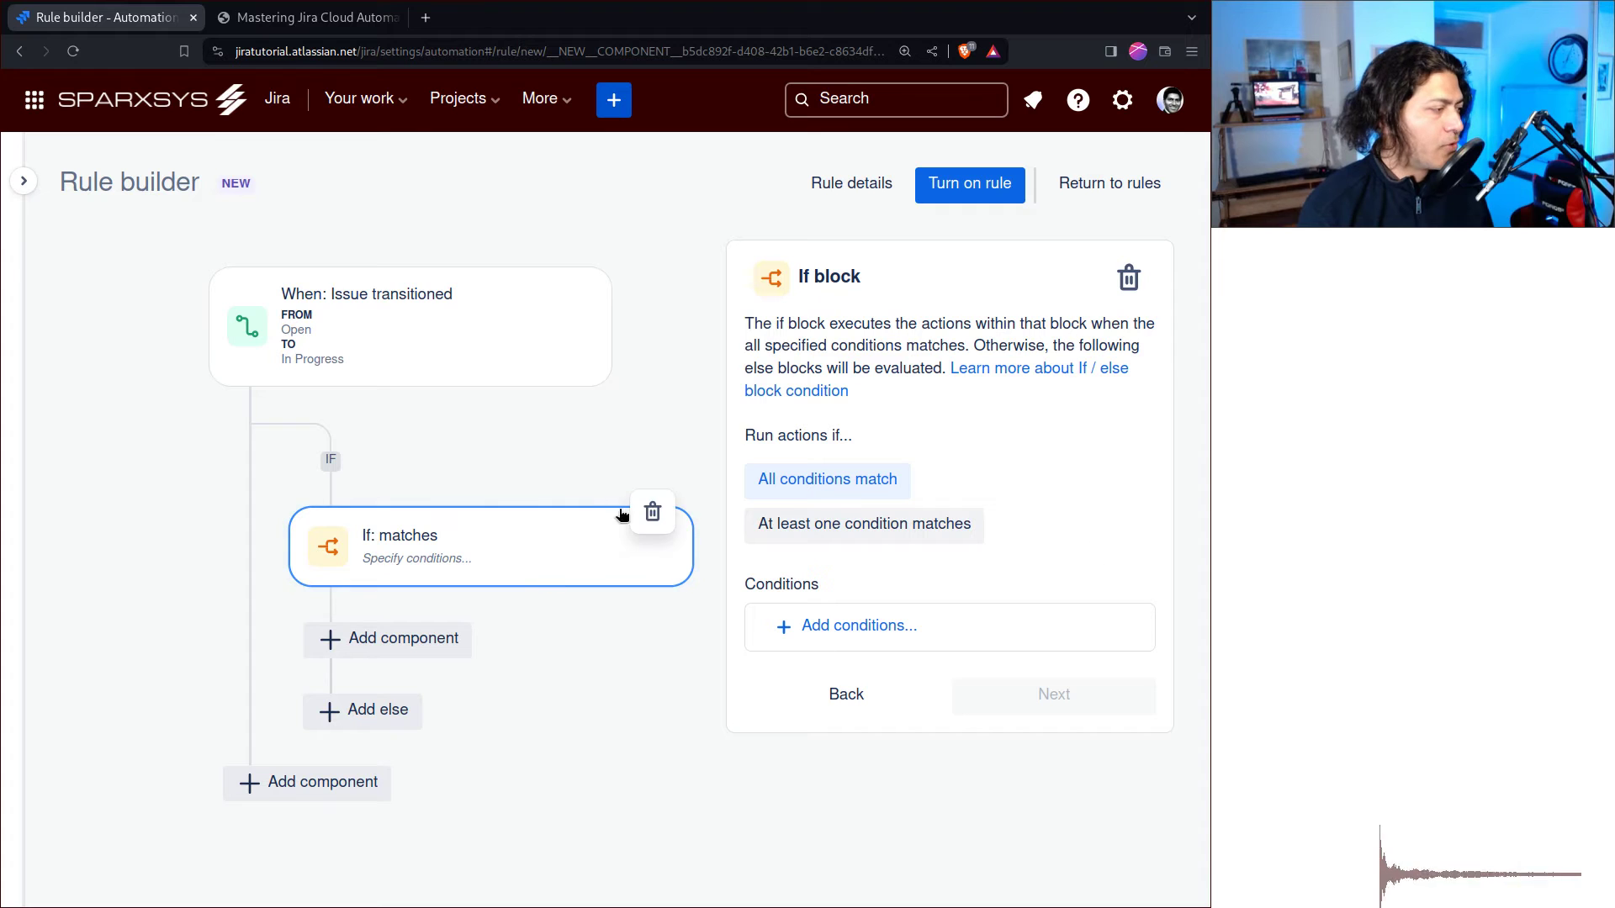
{"action": "left_click", "coordinate": [653, 512]}
Add a standalone JQL condition with summary ~ "task 1" or summary ~ "task 2", validate the query and save the condition
{"action": "left_click", "coordinate": [389, 439]}
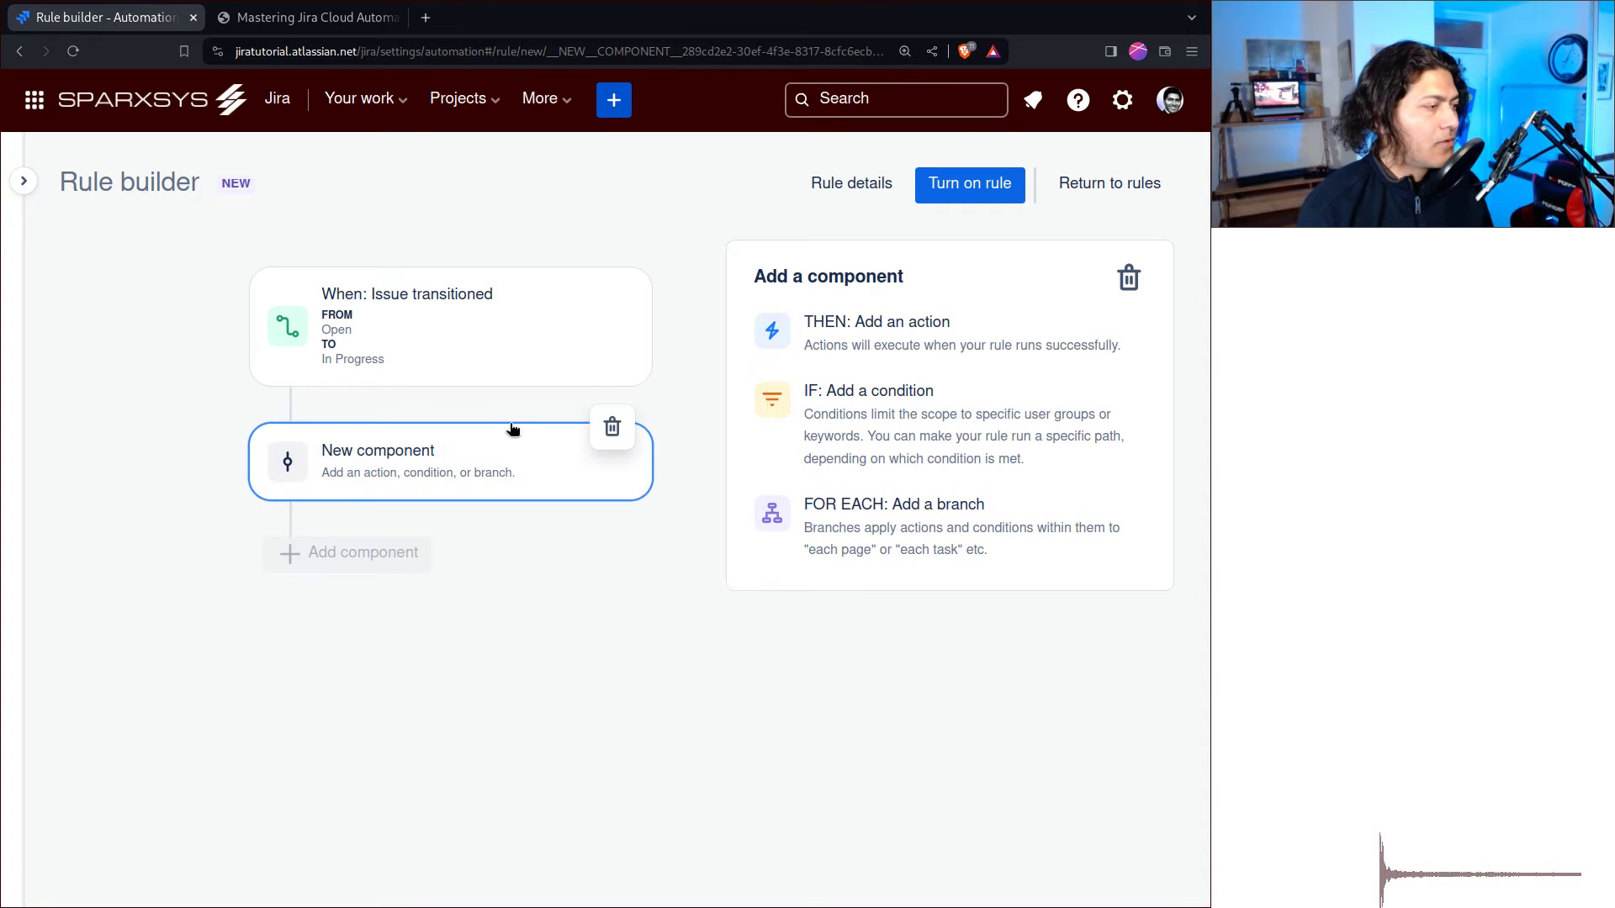
{"action": "left_click", "coordinate": [898, 422]}
{"action": "scroll", "coordinate": [995, 479], "scroll_direction": "down", "scroll_amount": 3}
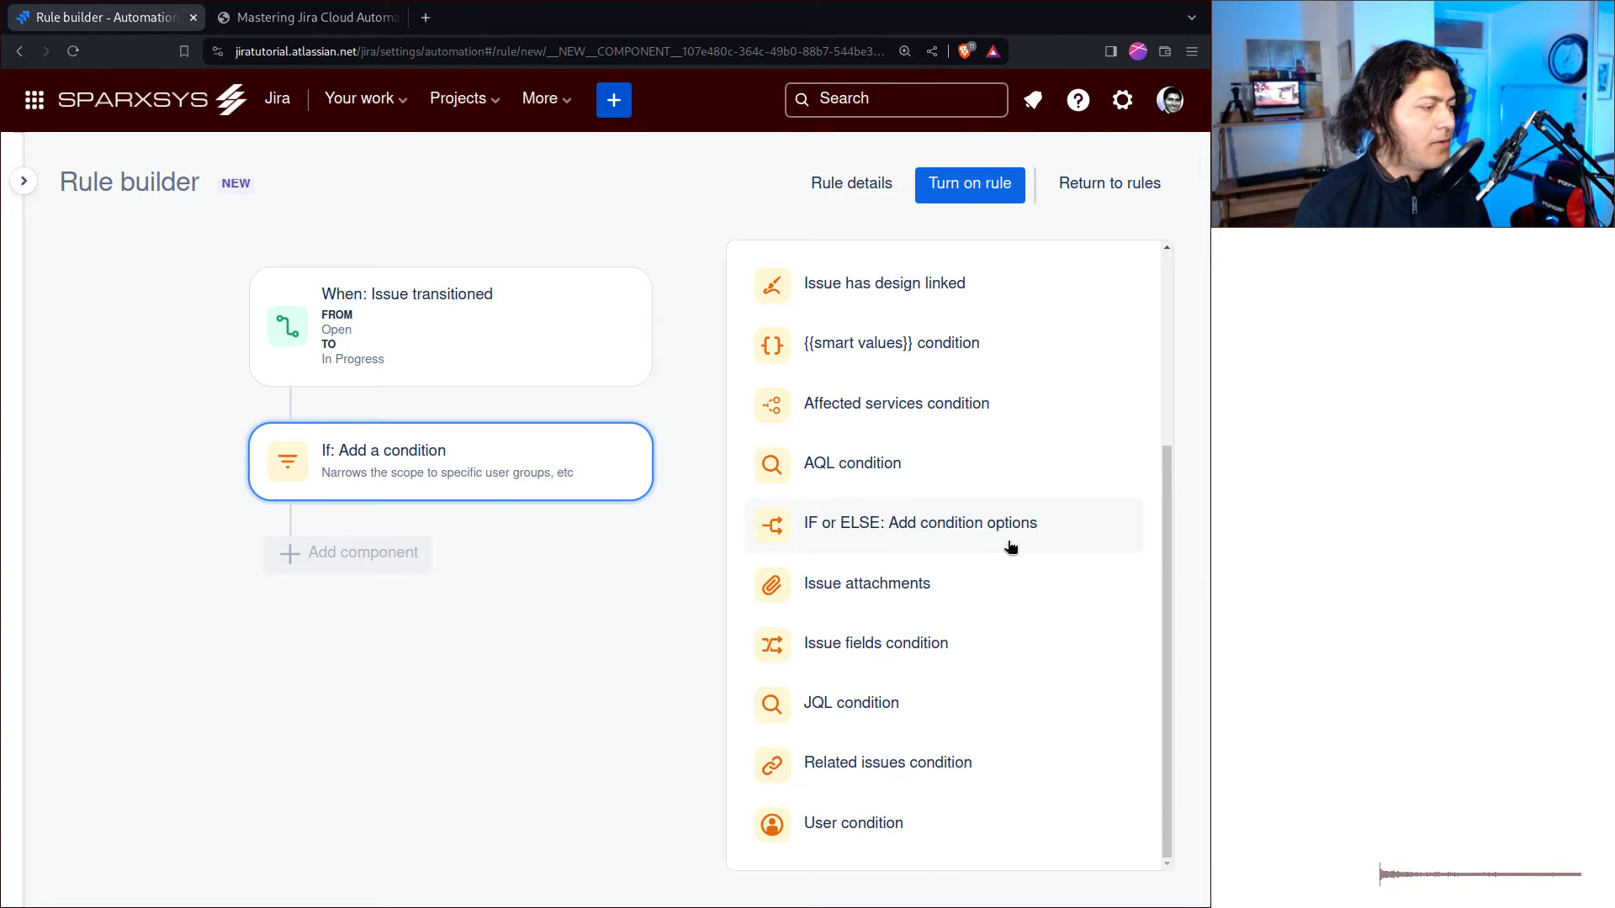
{"action": "left_click", "coordinate": [893, 703]}
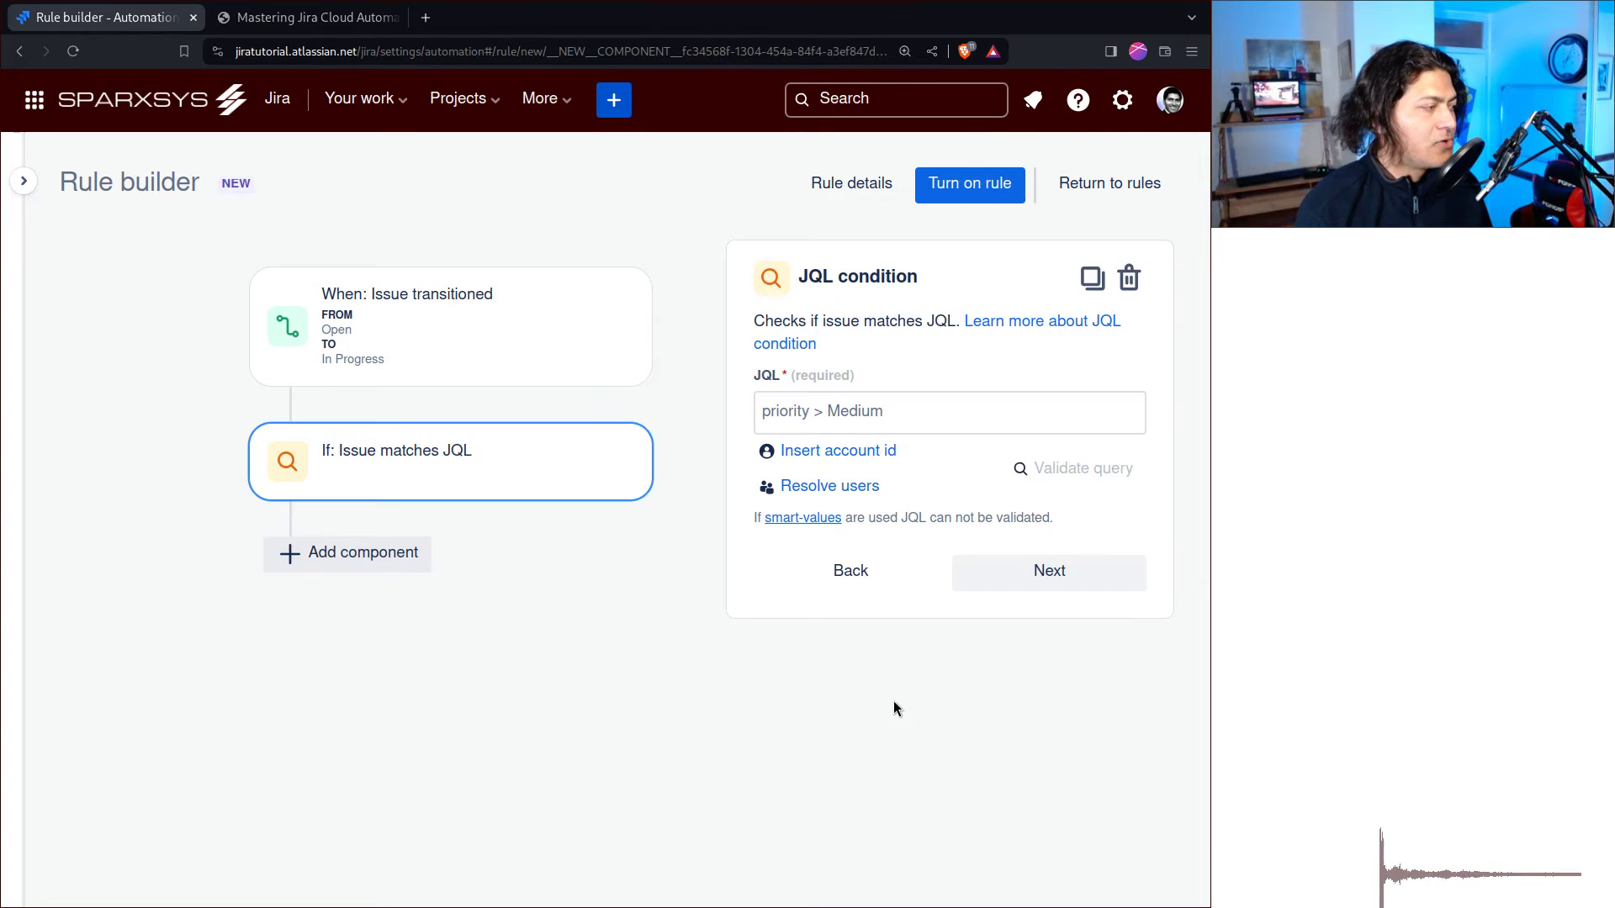
{"action": "left_click", "coordinate": [911, 411]}
{"action": "key", "text": "ctrl+v"}
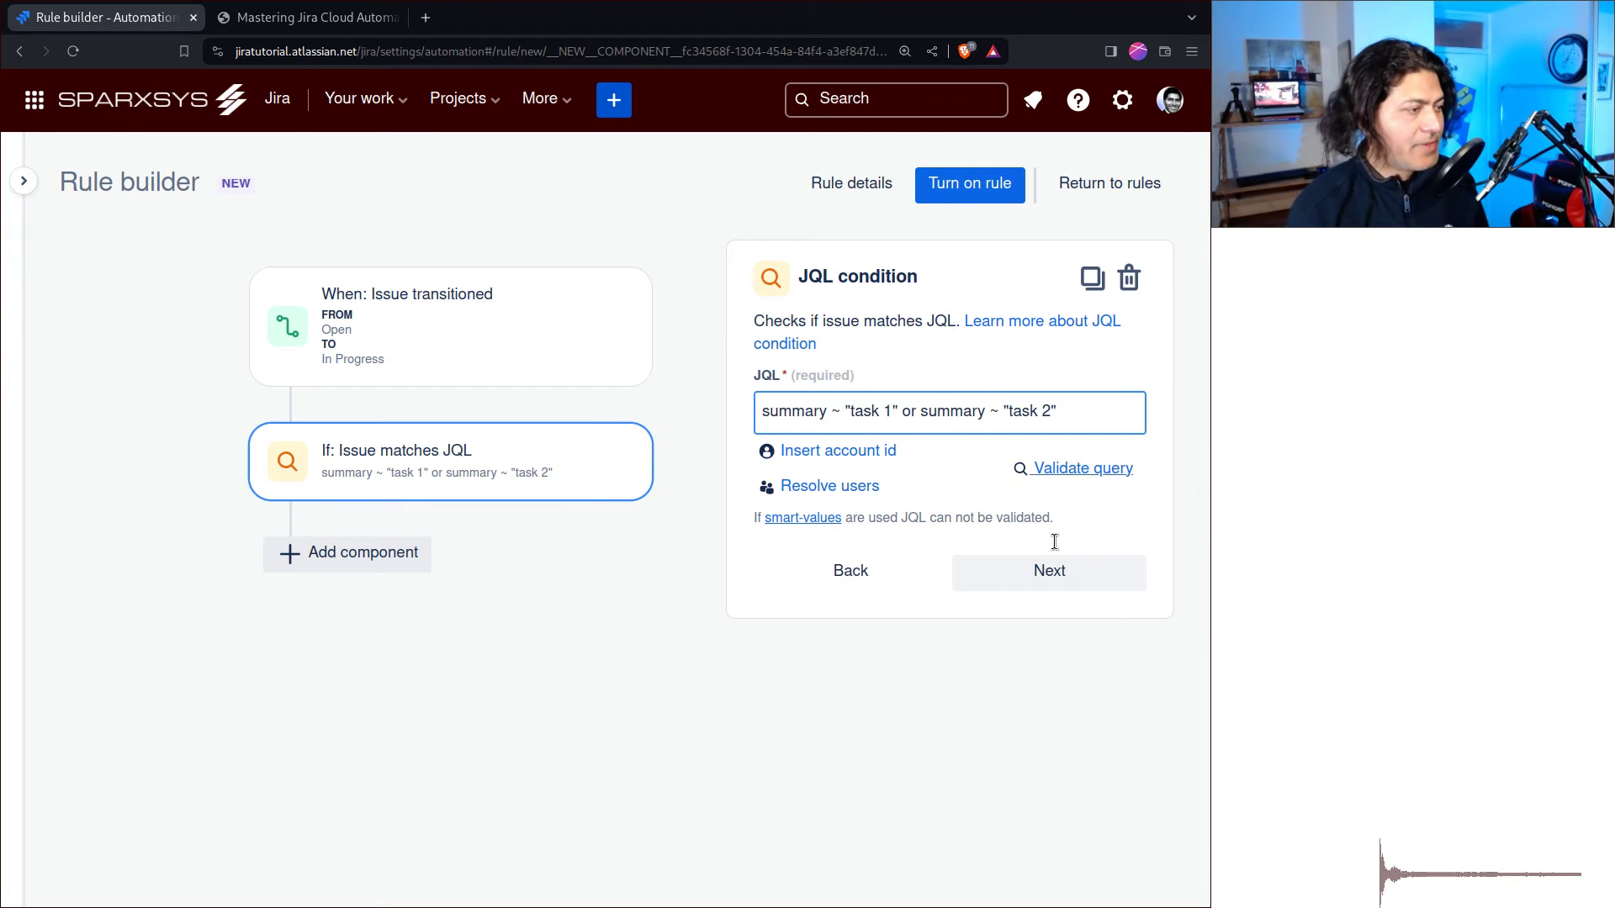
{"action": "left_click", "coordinate": [1078, 468]}
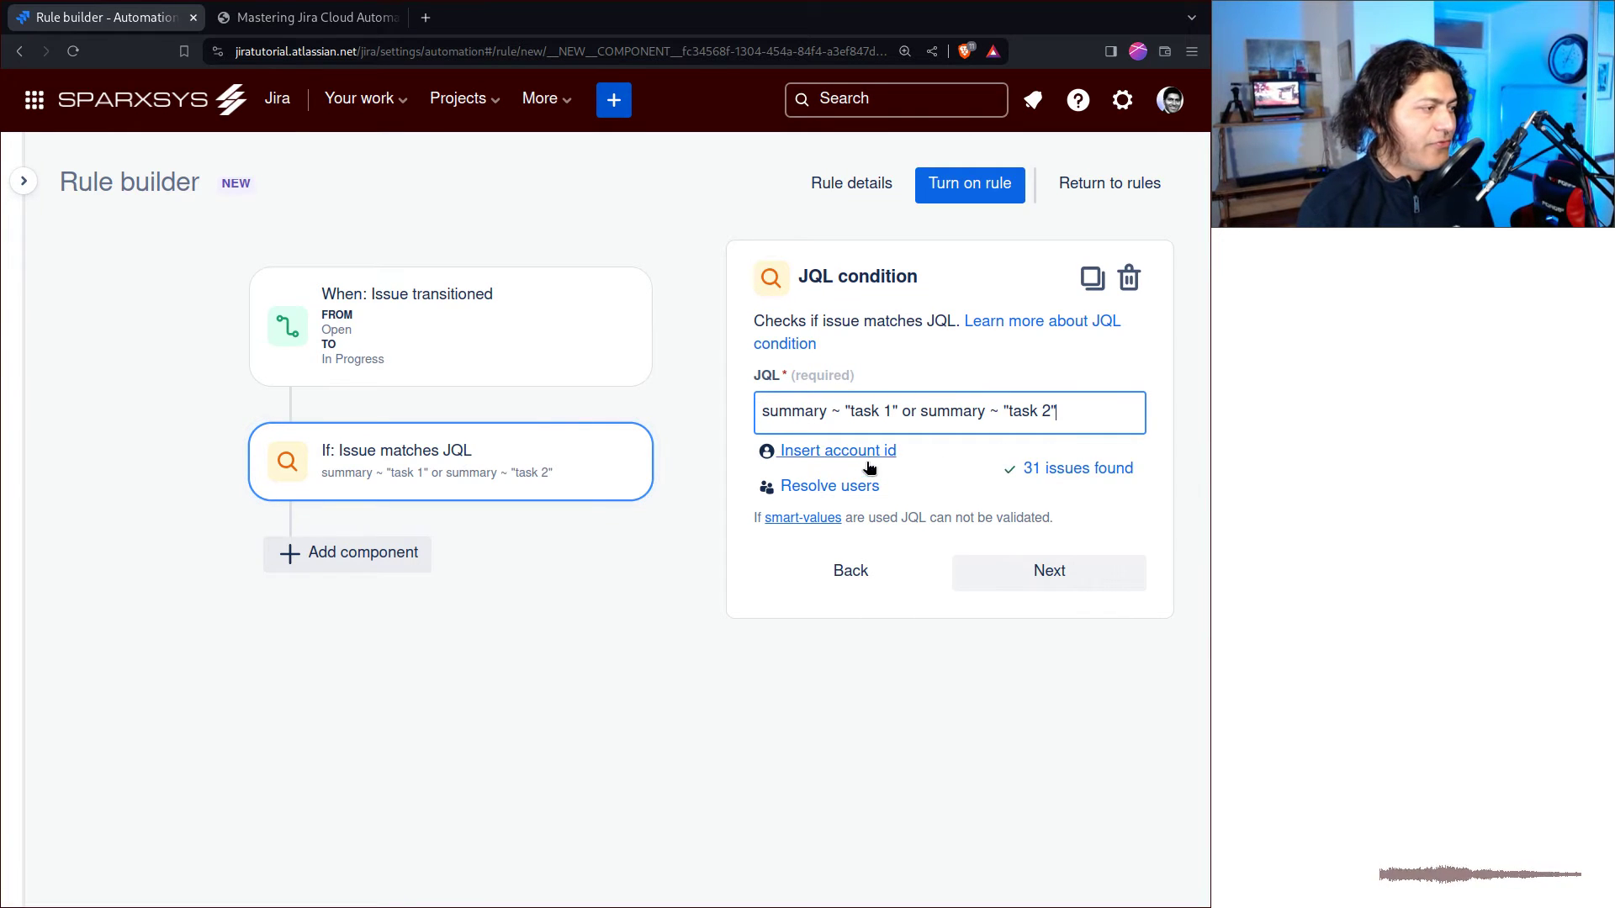
{"action": "left_click", "coordinate": [1055, 574]}
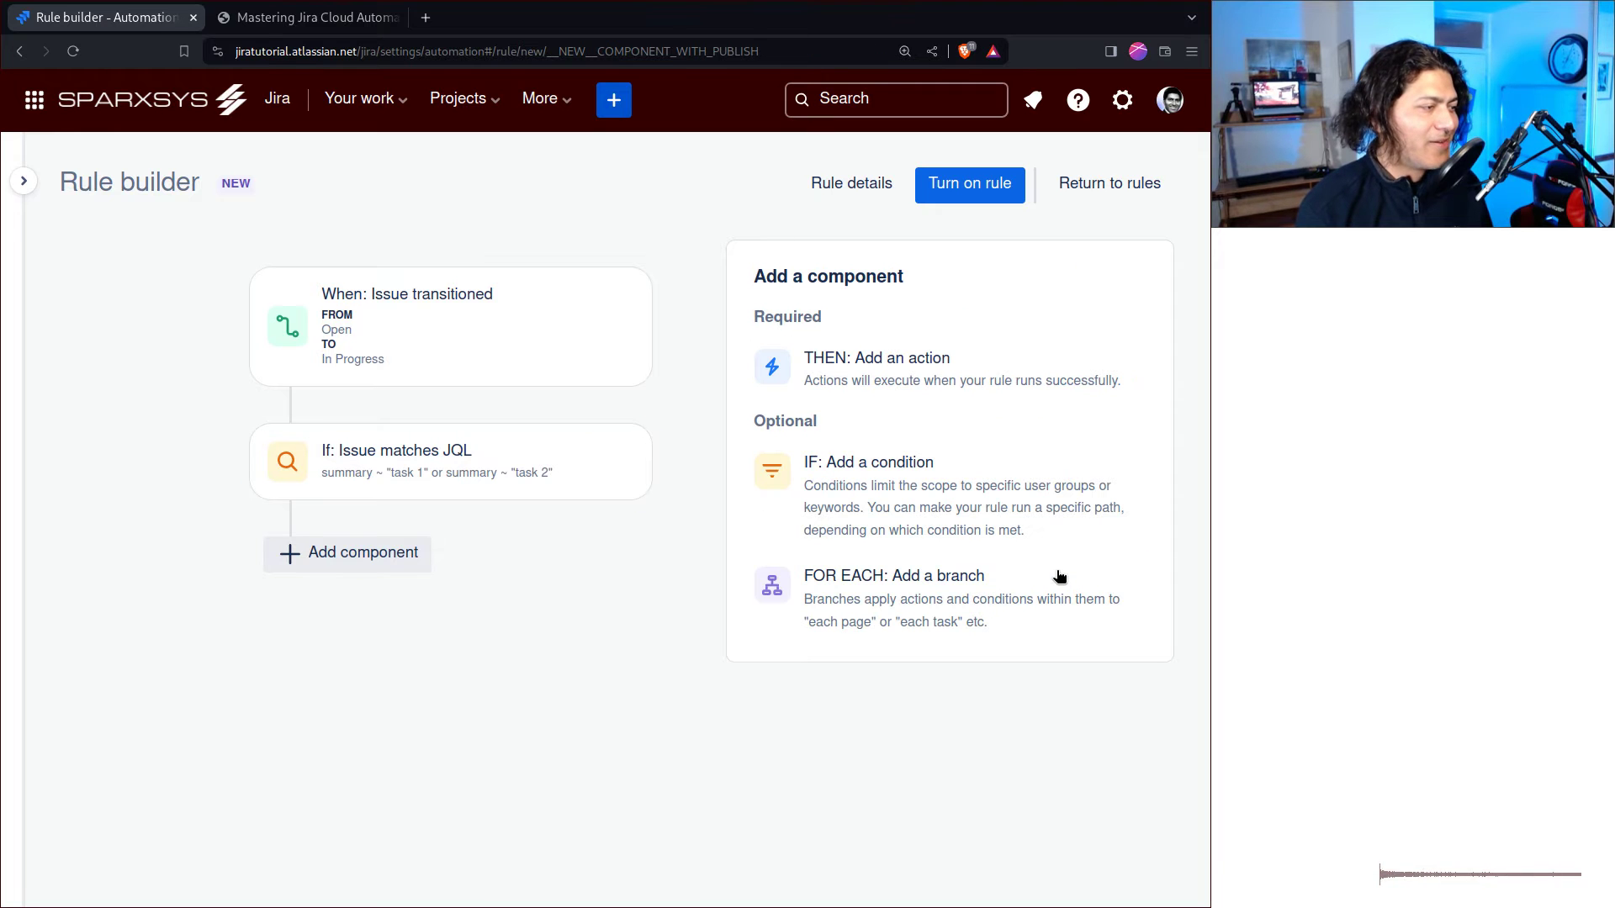
Delete the standalone JQL condition from the rule
{"action": "left_click", "coordinate": [492, 475]}
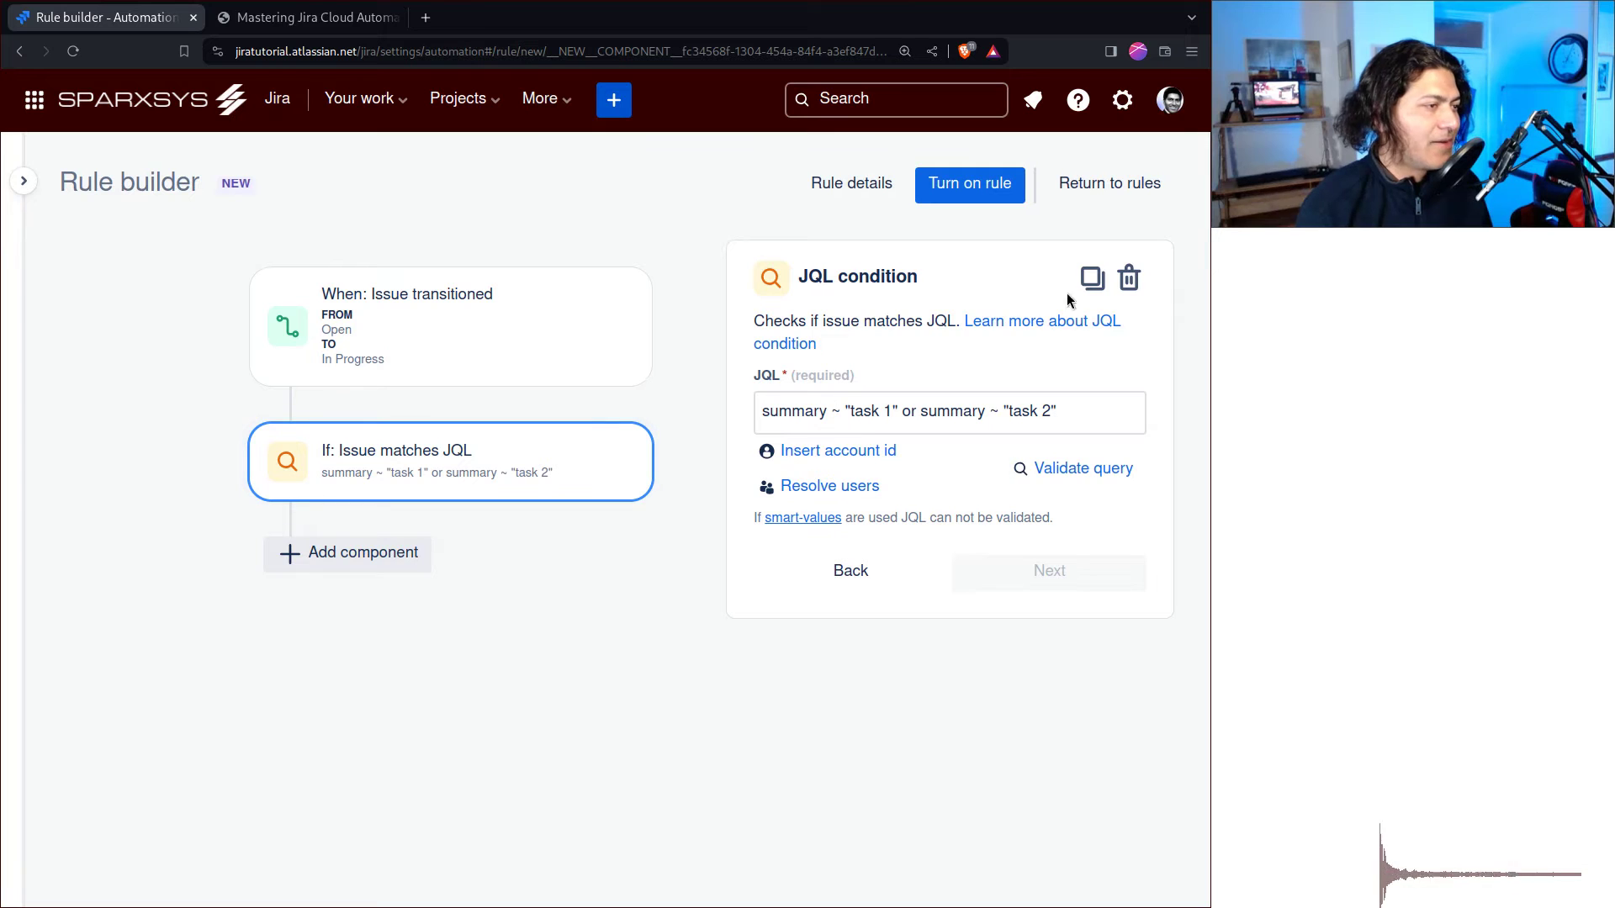
{"action": "left_click", "coordinate": [1128, 278]}
Add a Related issues condition to the rule below the issue transitioned trigger
{"action": "left_click", "coordinate": [395, 443]}
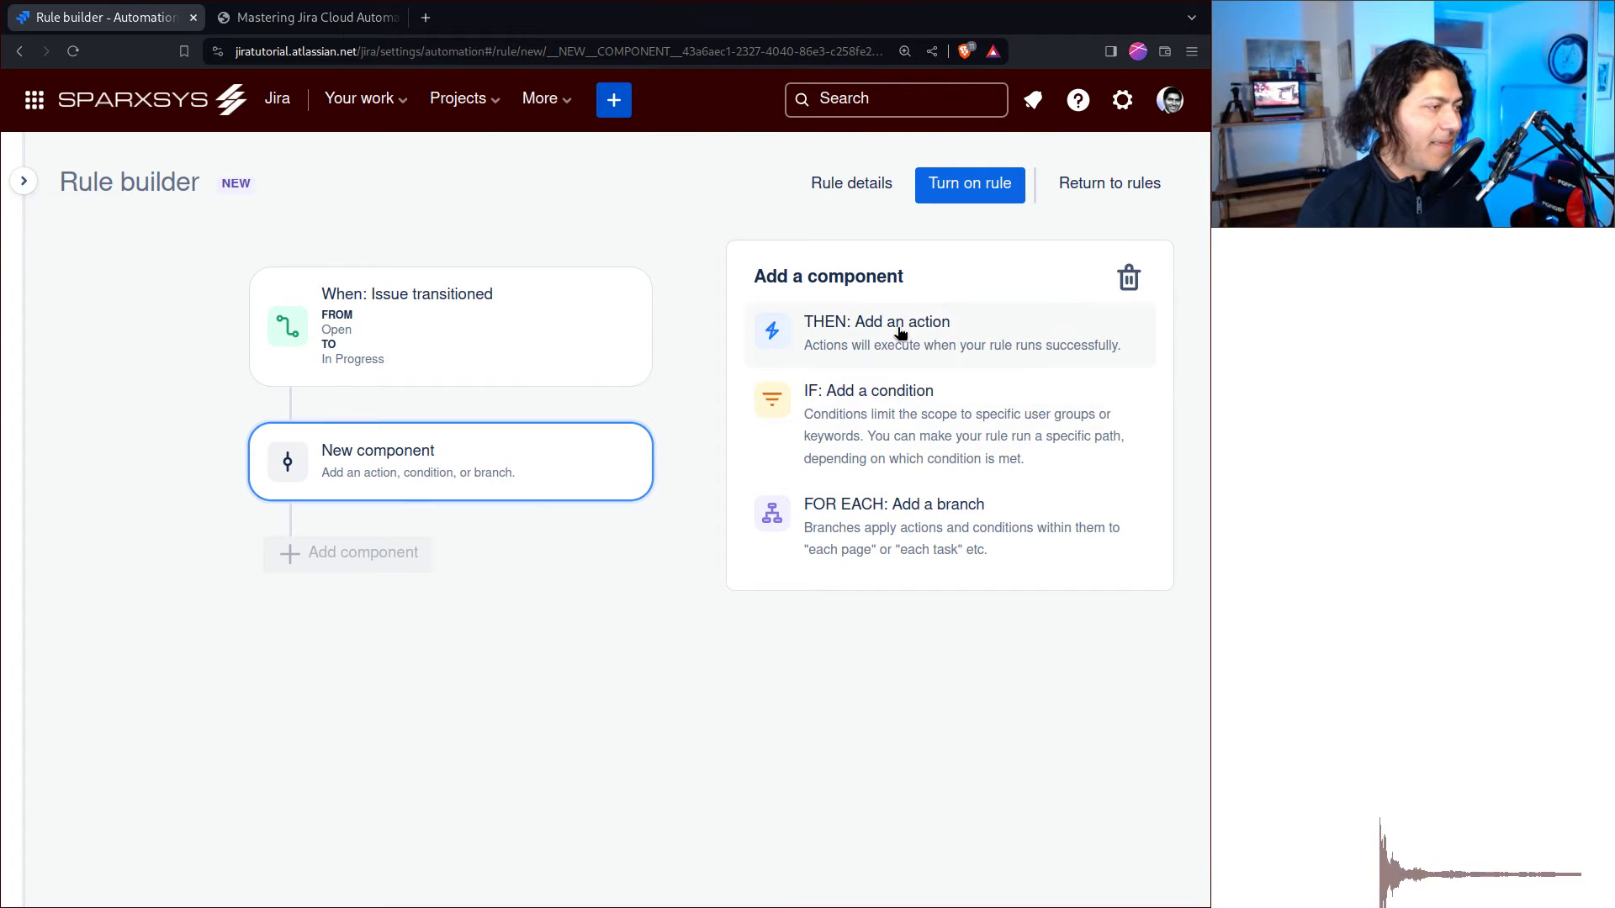
{"action": "left_click", "coordinate": [859, 425]}
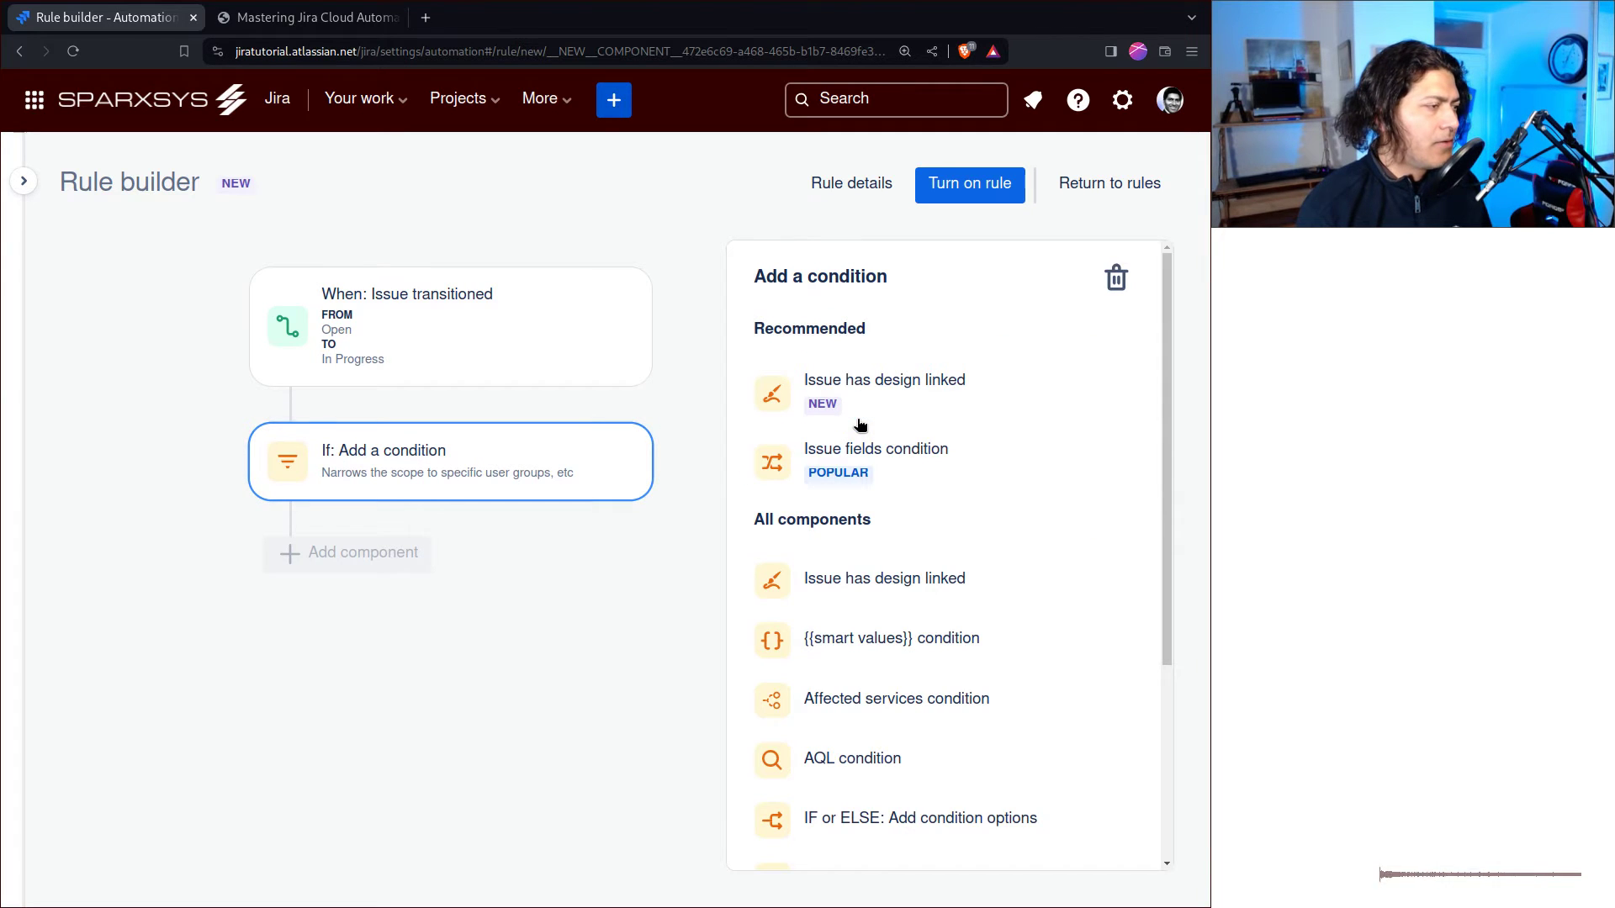
{"action": "scroll", "coordinate": [748, 622], "scroll_direction": "down", "scroll_amount": 2}
{"action": "scroll", "coordinate": [812, 546], "scroll_direction": "down", "scroll_amount": 3}
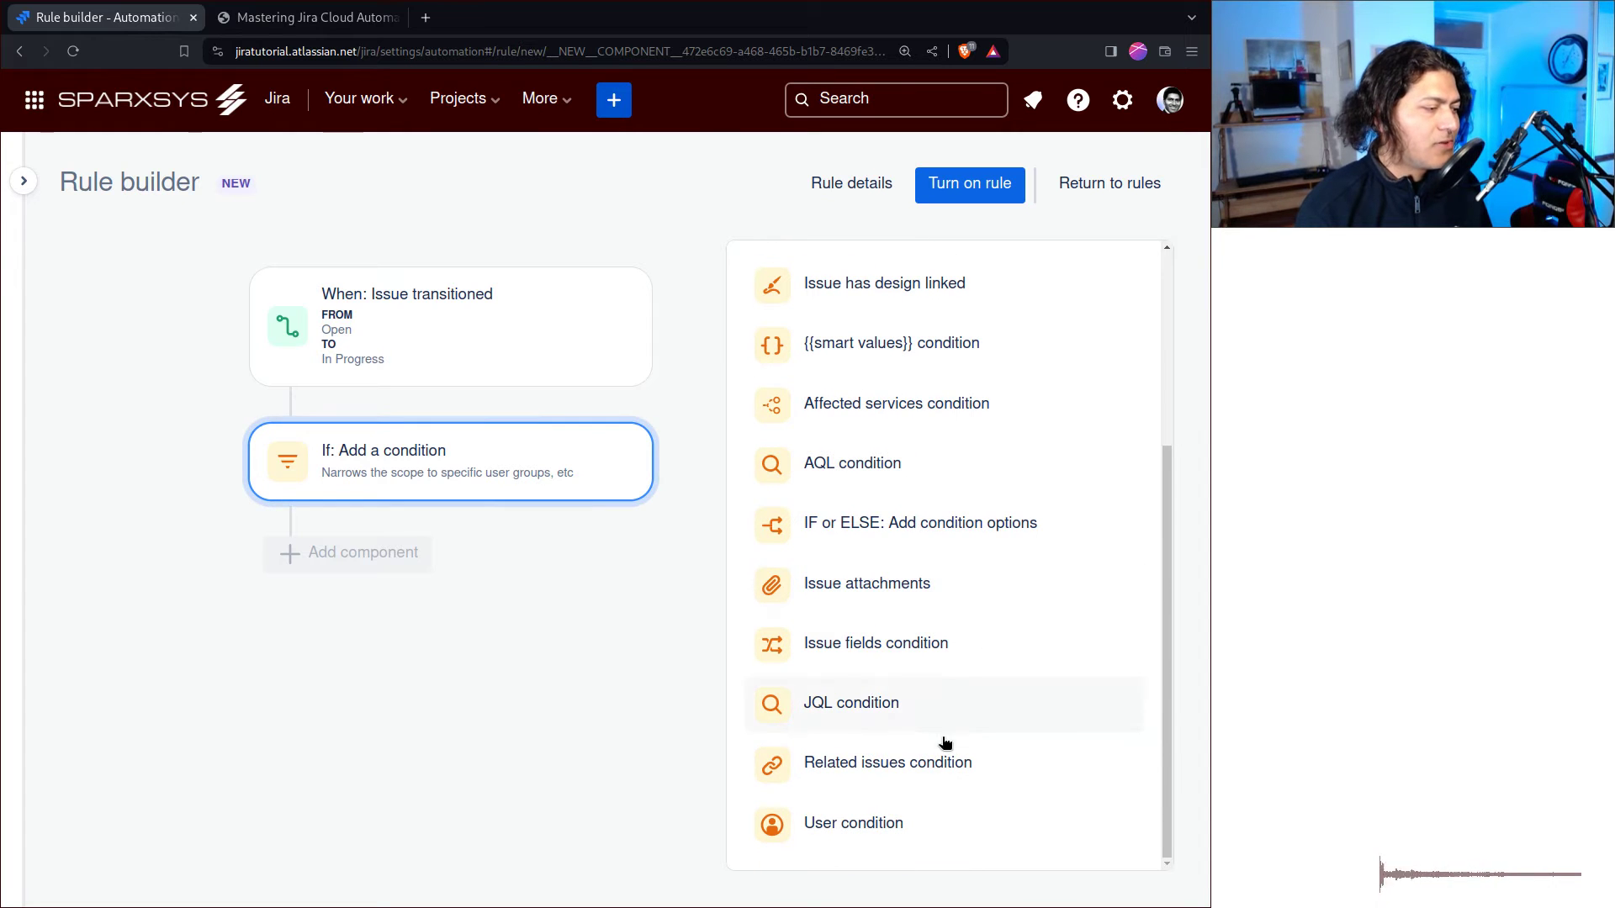
{"action": "left_click", "coordinate": [901, 774]}
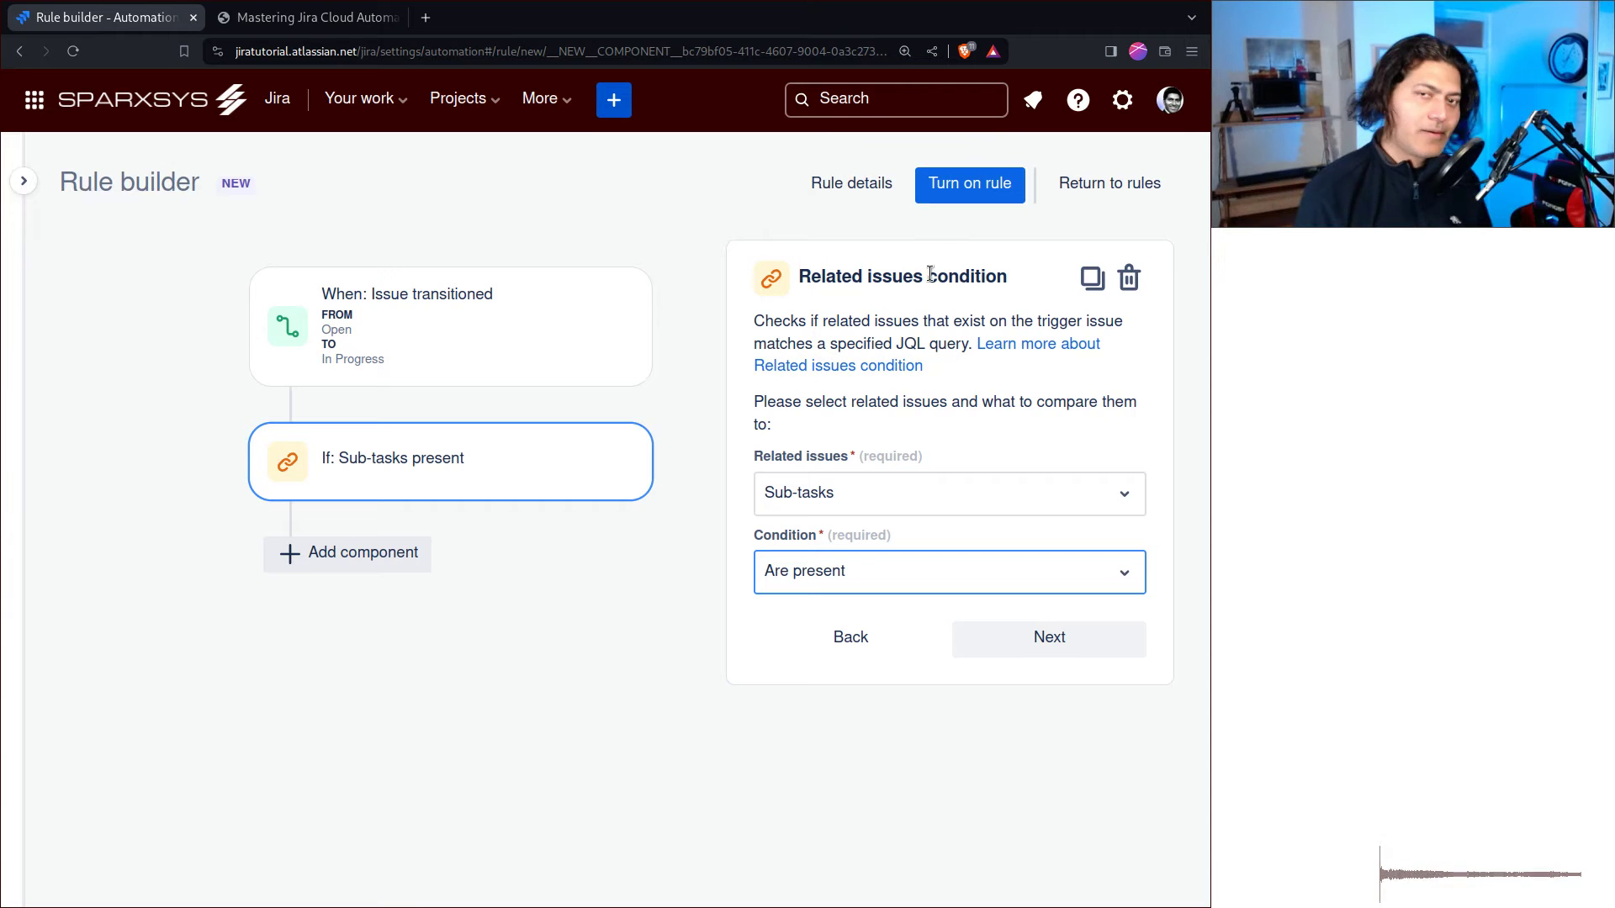
Set the condition's related issues to Stories (or other issues in this Epic) and its comparison to None match specified JQL
{"action": "left_click", "coordinate": [846, 504]}
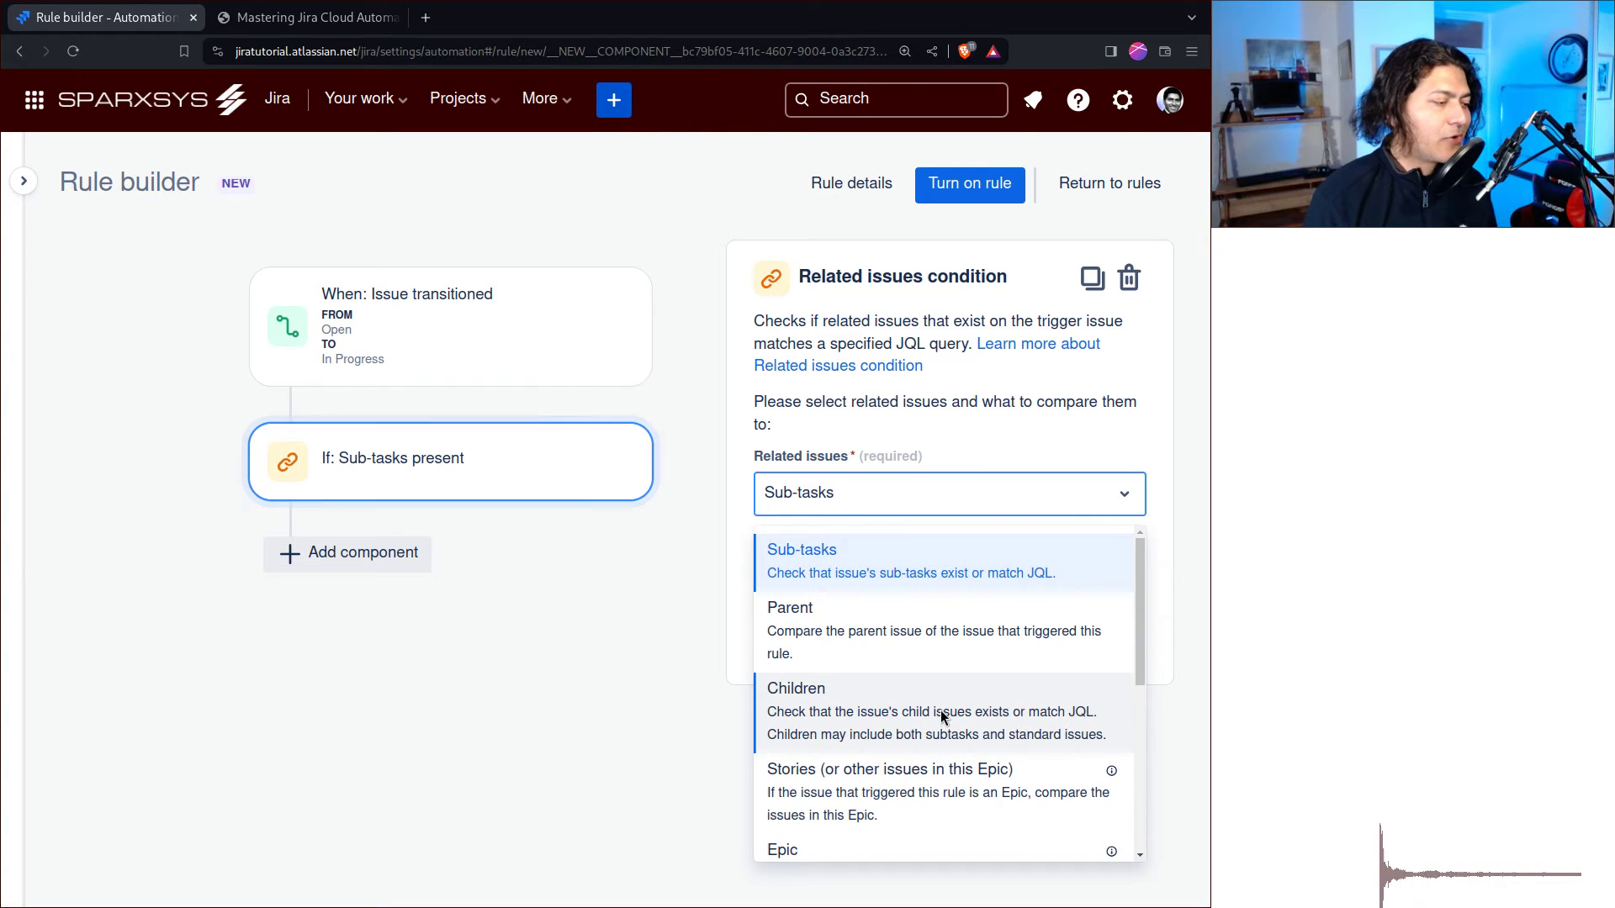
{"action": "scroll", "coordinate": [940, 710], "scroll_direction": "down", "scroll_amount": 1}
{"action": "left_click", "coordinate": [916, 700]}
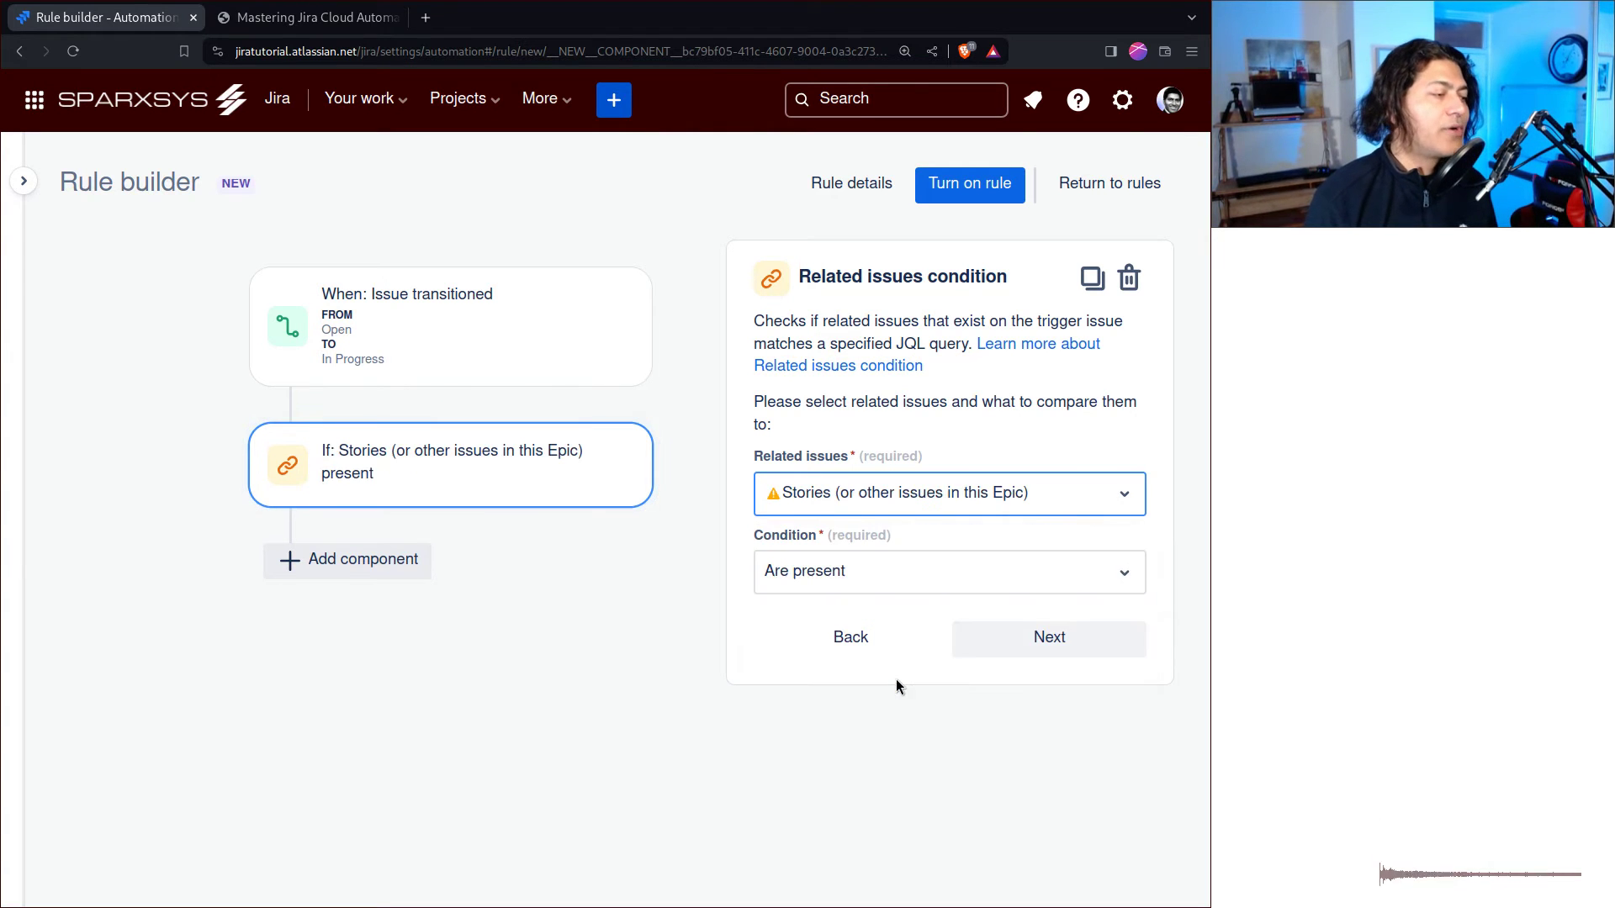
{"action": "left_click", "coordinate": [943, 581]}
{"action": "left_click", "coordinate": [864, 736]}
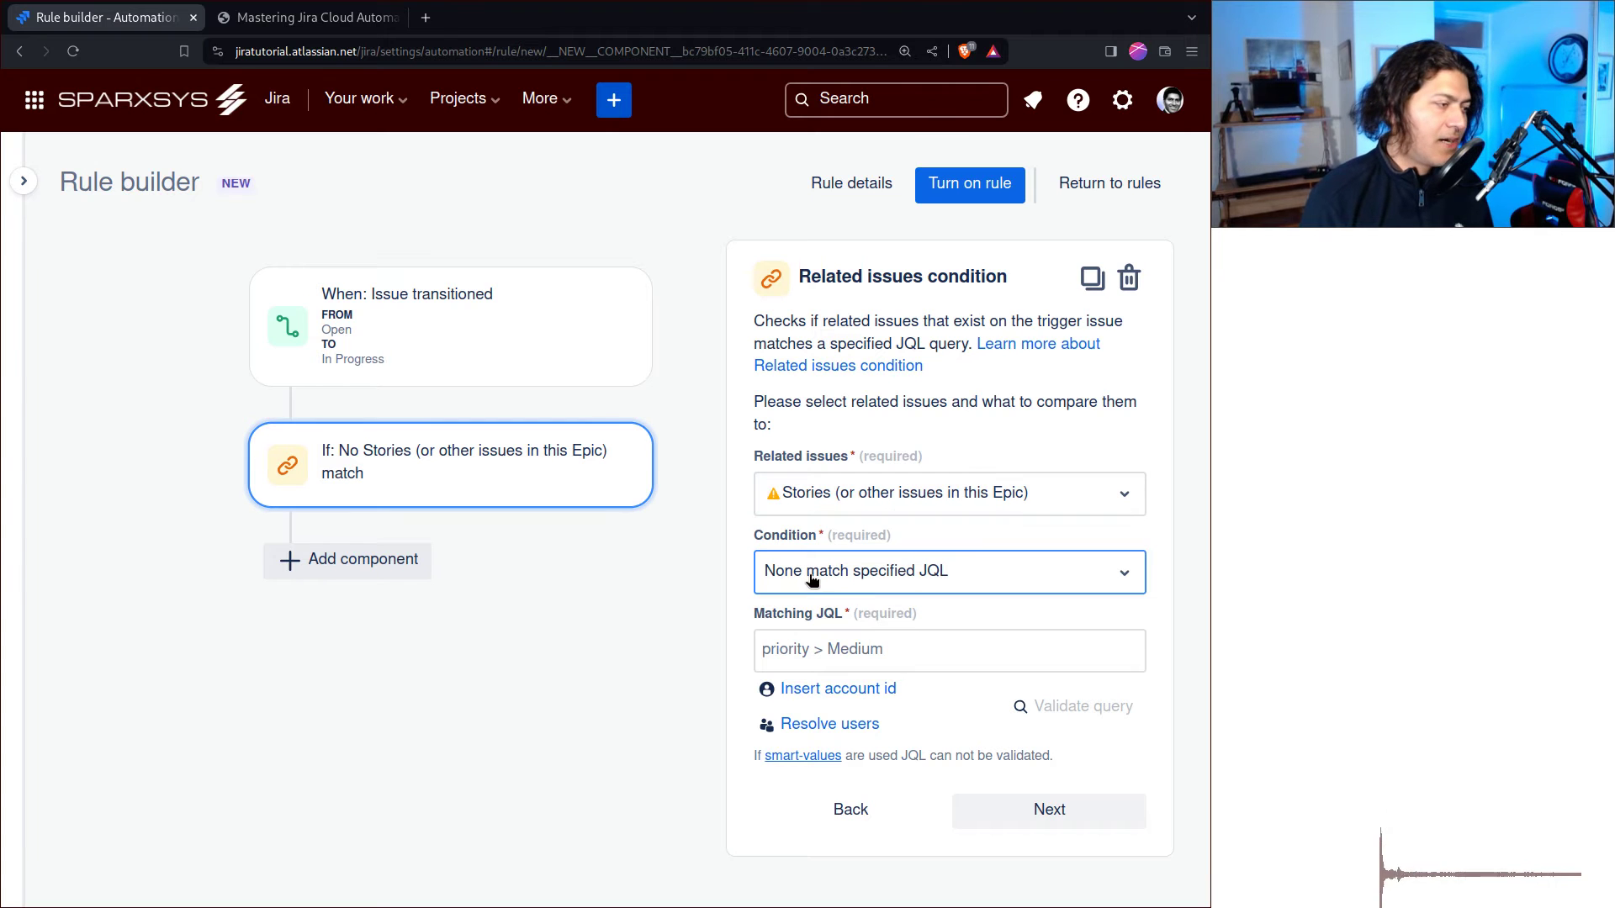
Enter summary ~ "task 1" or summary ~ "task 2" as the matching JQL, validate it and save the condition
{"action": "left_click", "coordinate": [916, 632]}
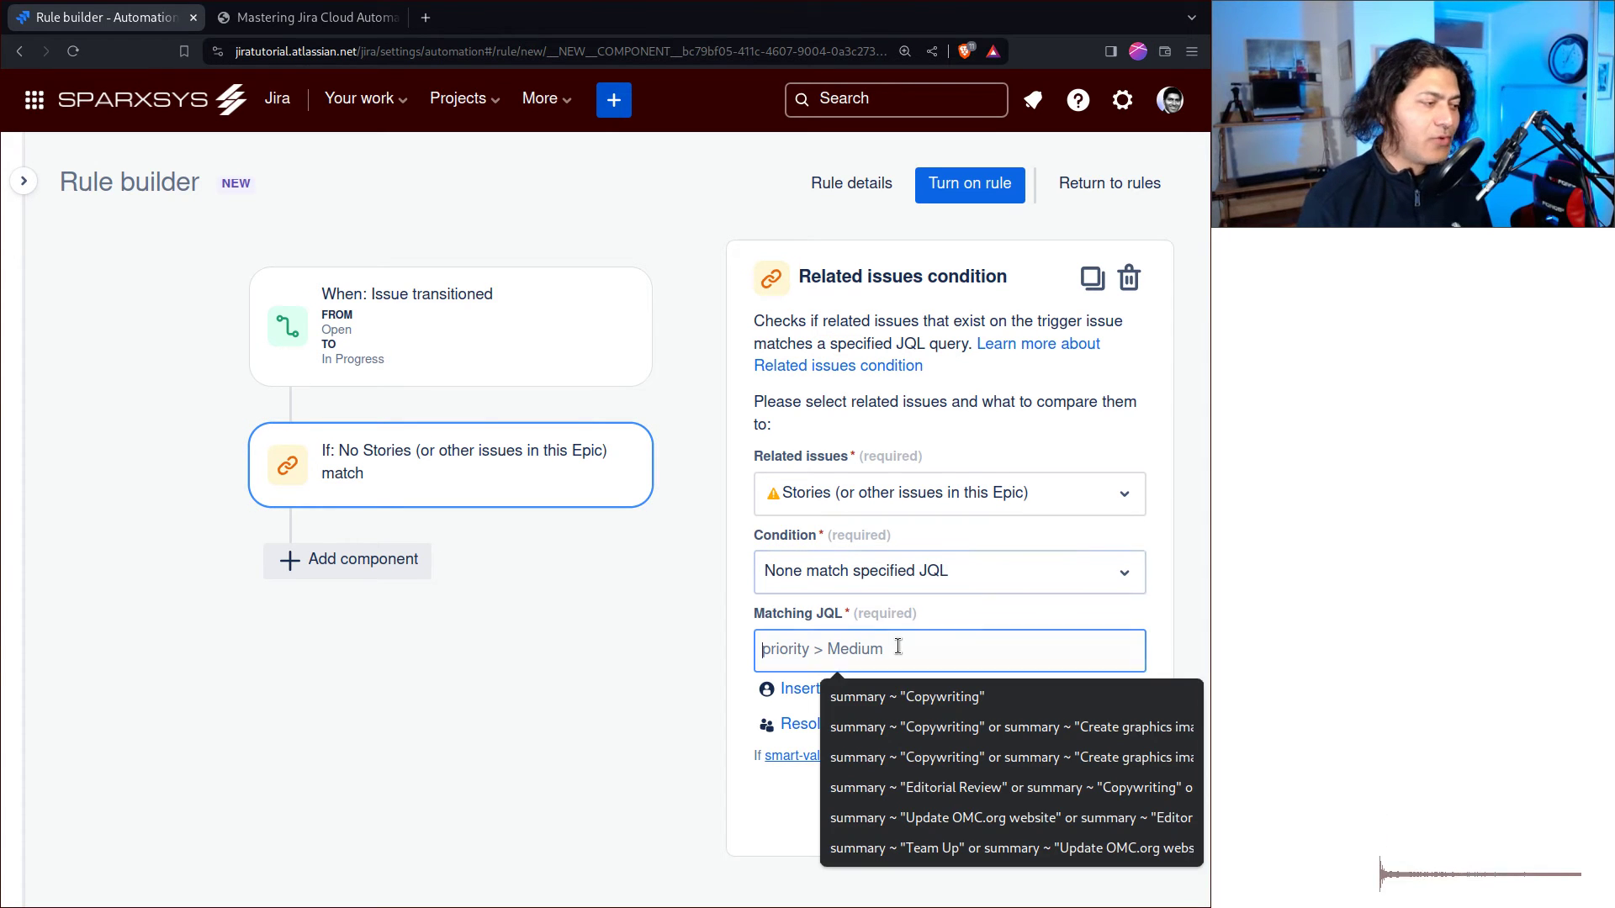
{"action": "key", "text": "ctrl+v"}
{"action": "left_click", "coordinate": [1107, 710]}
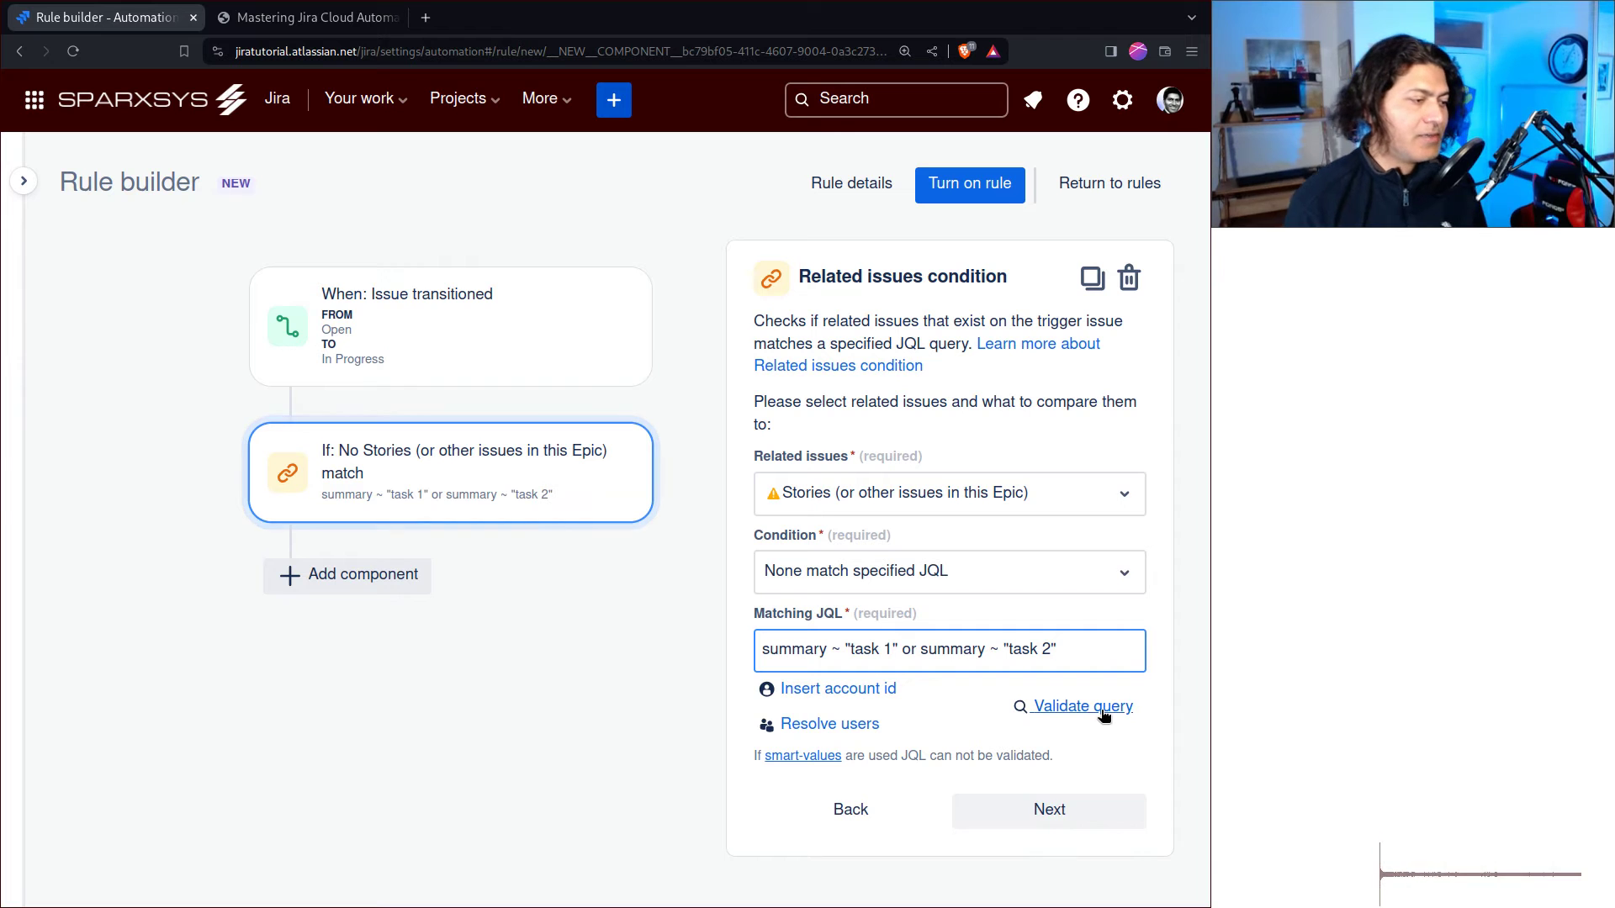
{"action": "left_click", "coordinate": [1092, 812]}
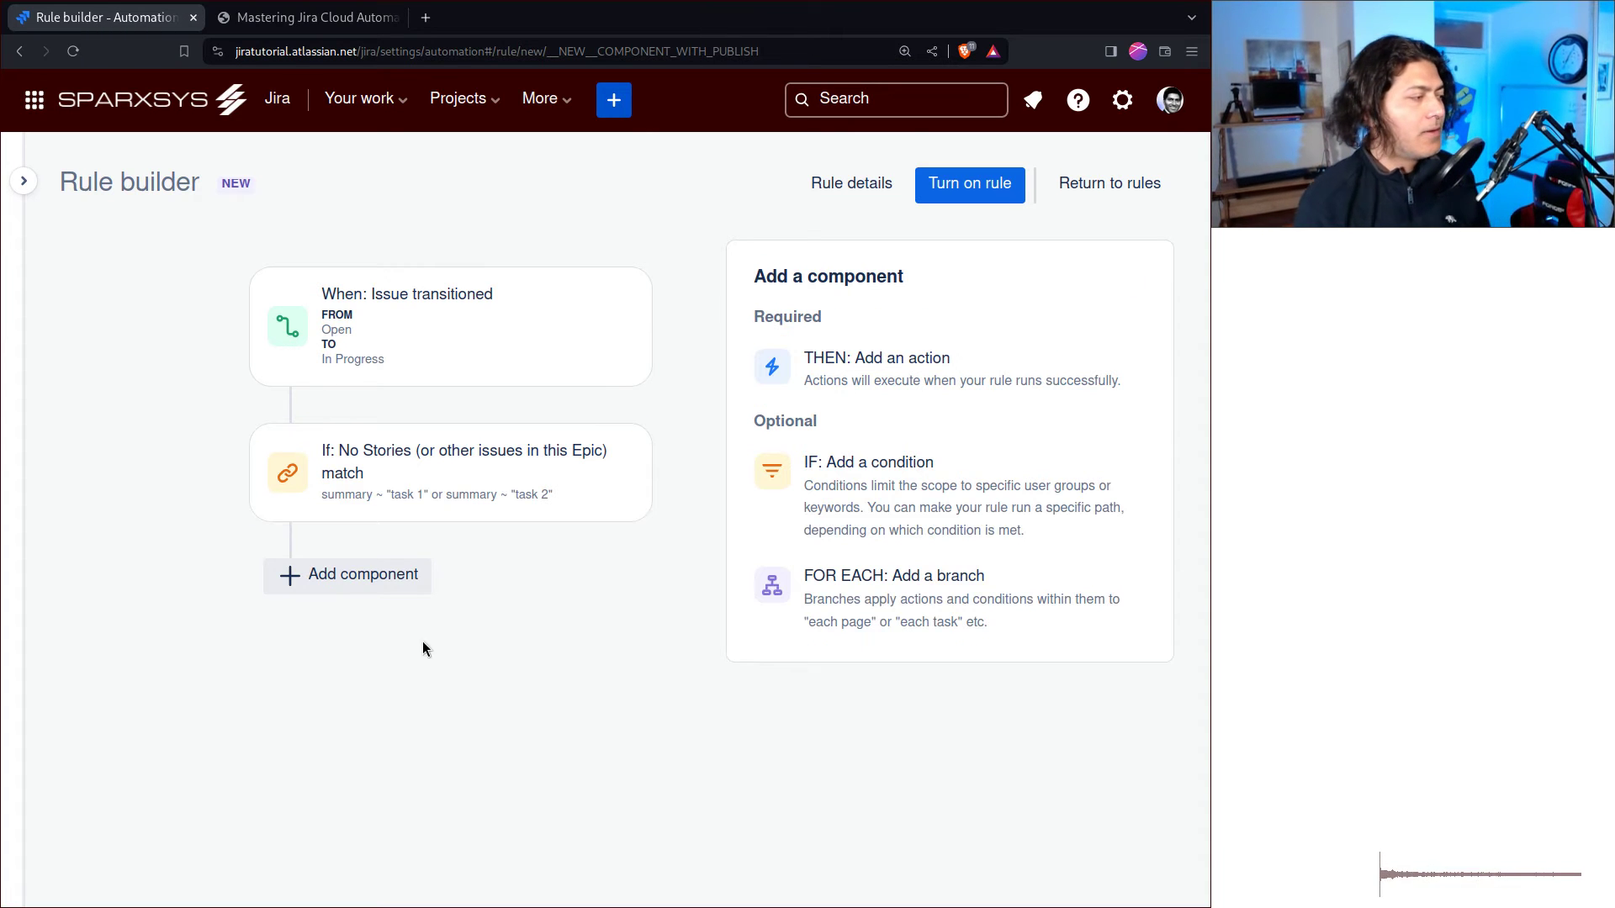
Add a Create issue action below the related issues condition
{"action": "left_click", "coordinate": [385, 589]}
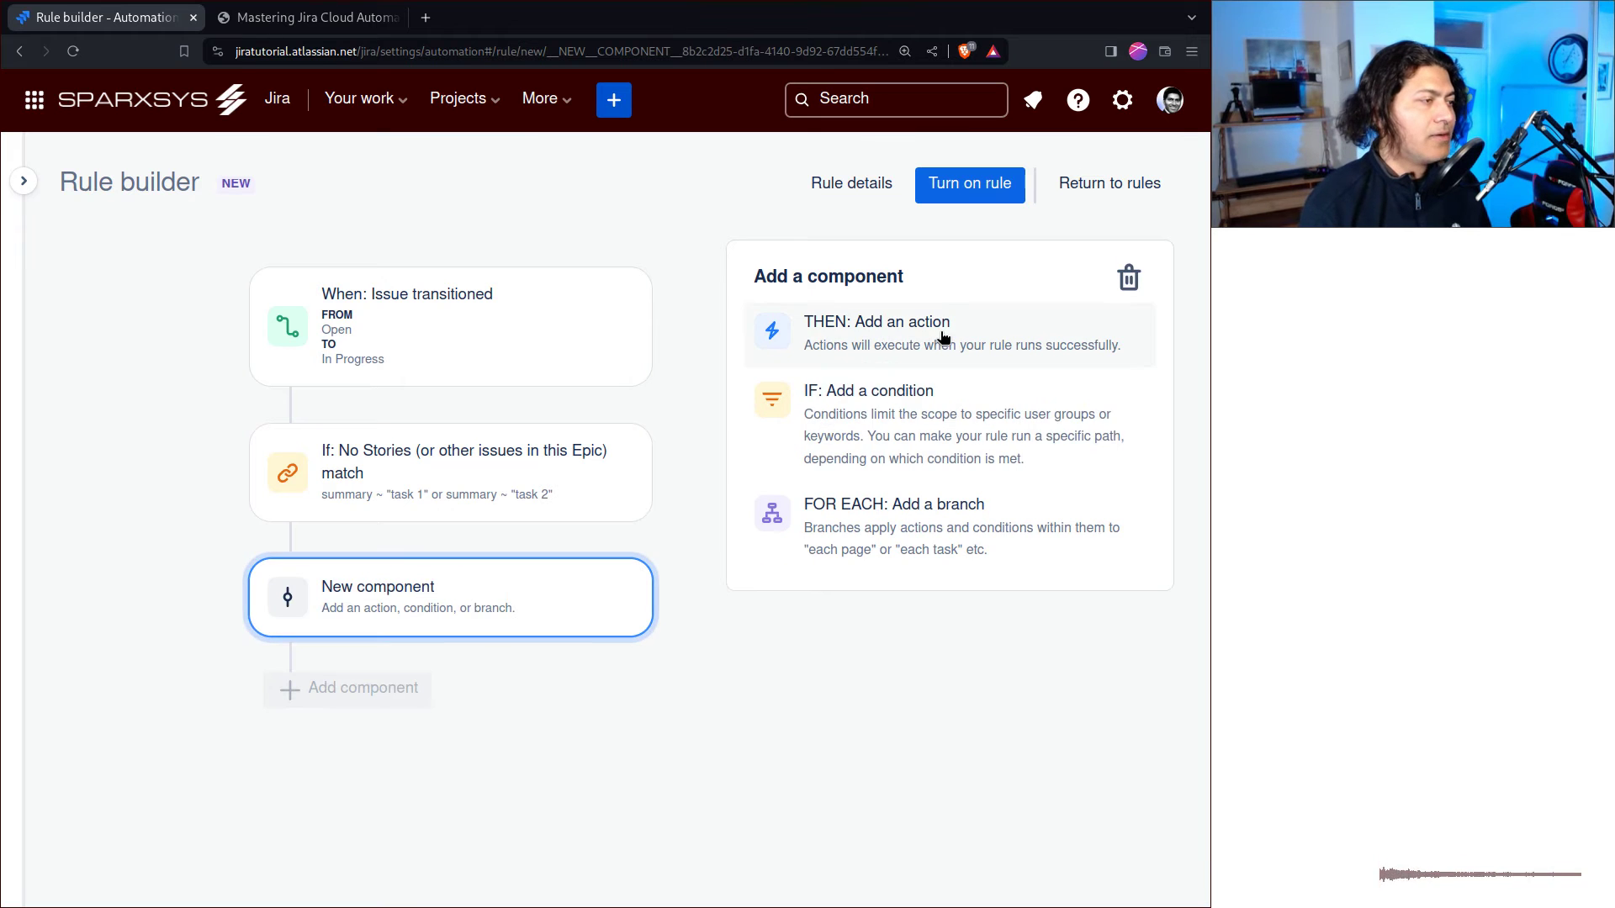
{"action": "left_click", "coordinate": [946, 361]}
{"action": "scroll", "coordinate": [992, 542], "scroll_direction": "down", "scroll_amount": 5}
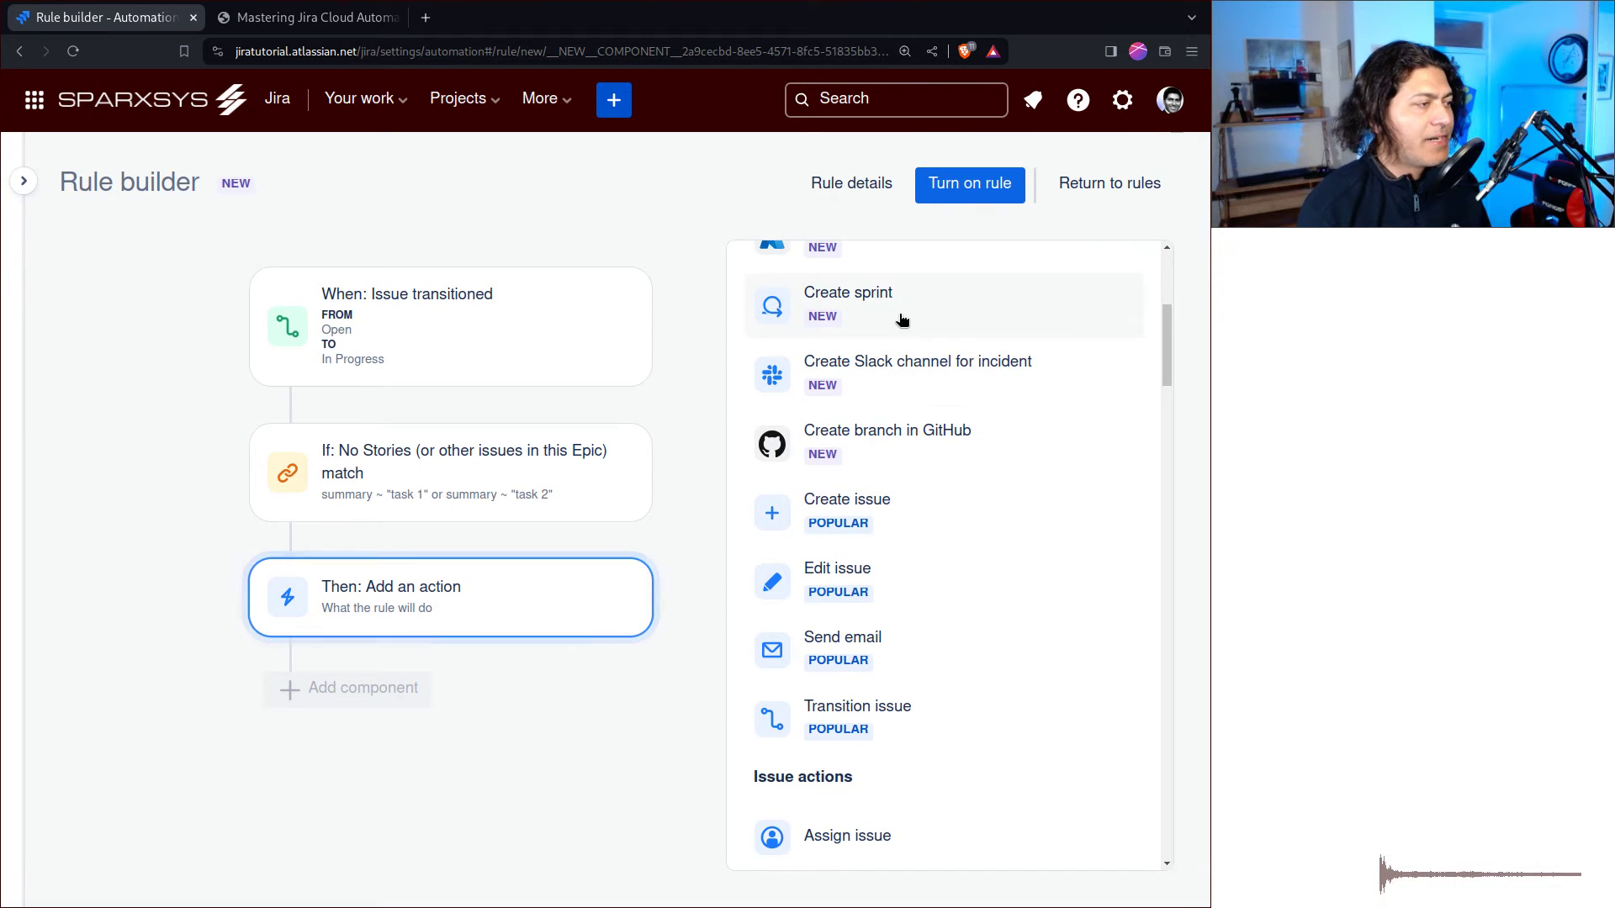
{"action": "scroll", "coordinate": [981, 516], "scroll_direction": "up", "scroll_amount": 5}
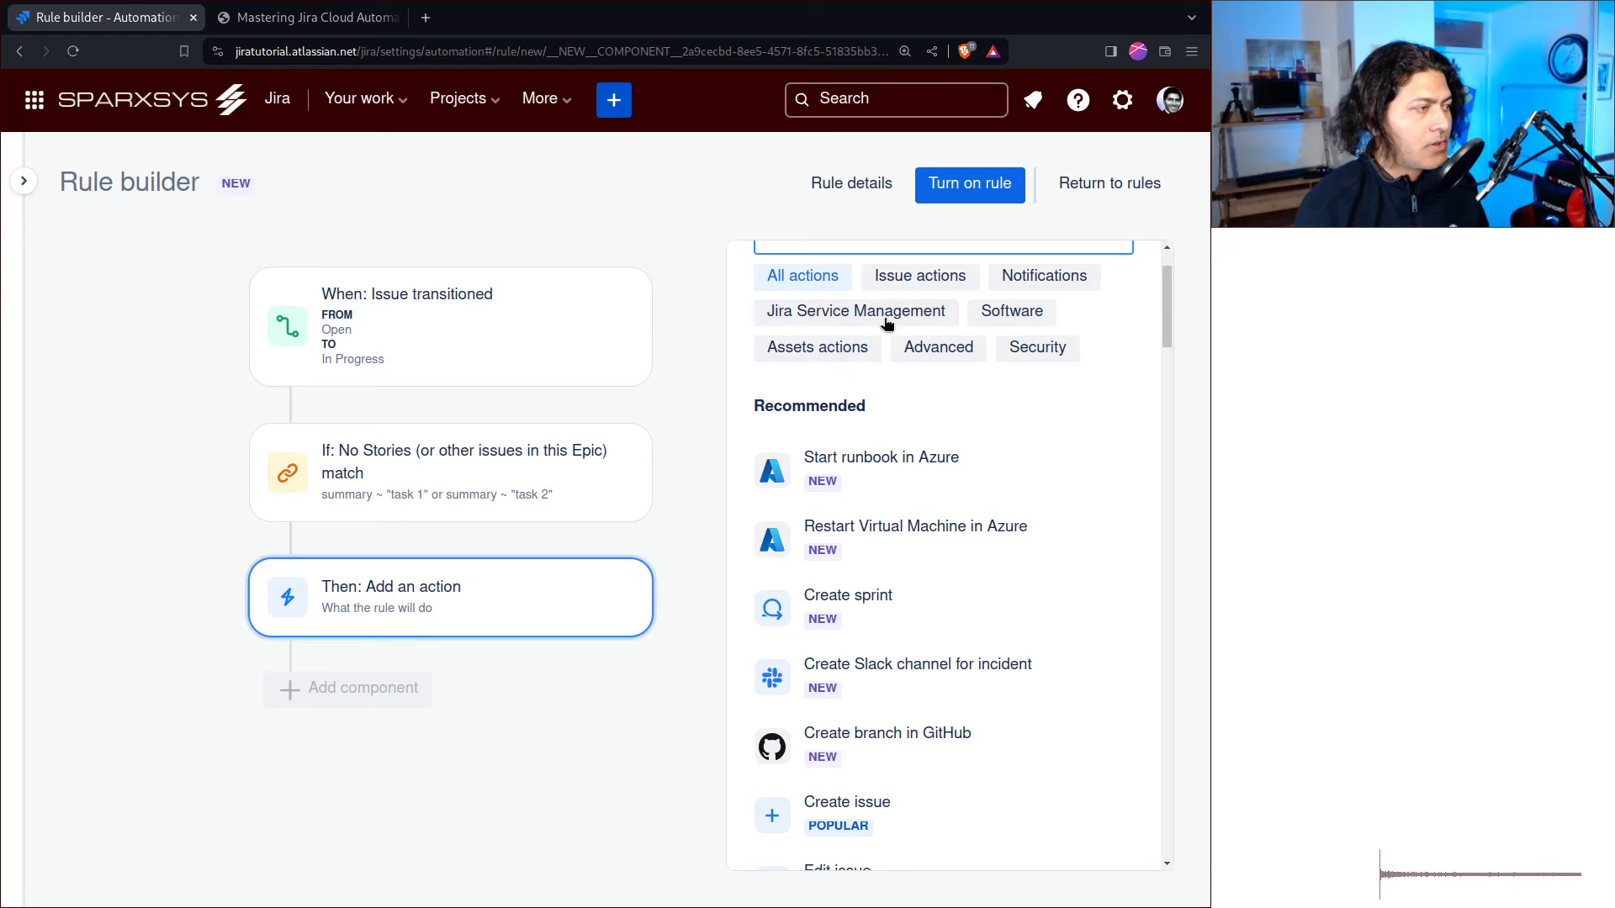
{"action": "type", "text": "crea"}
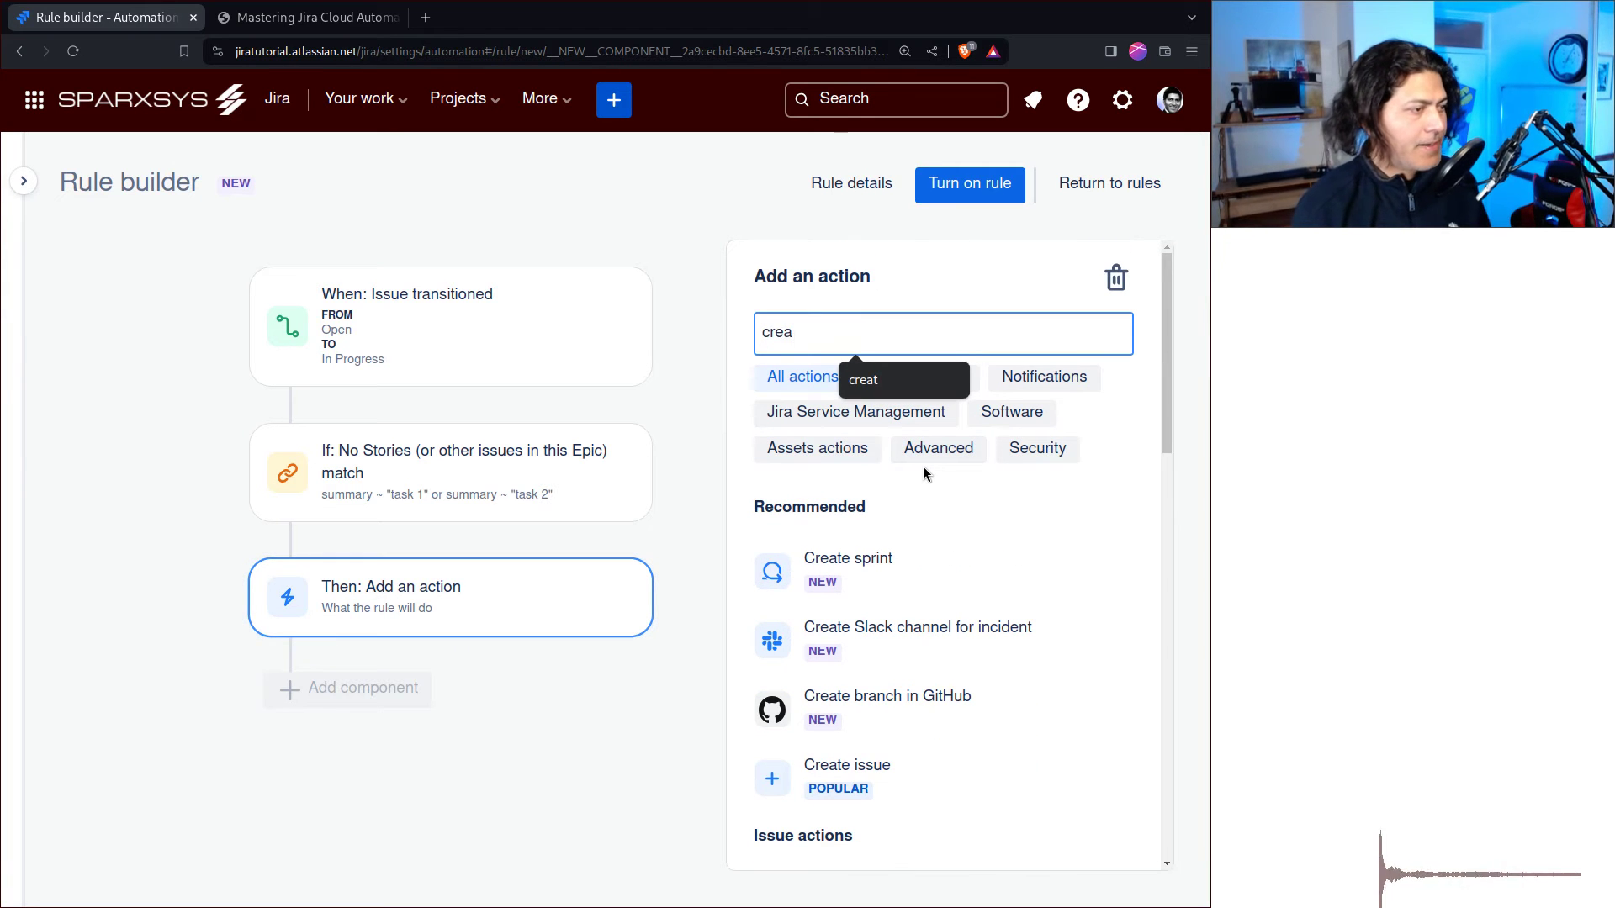
{"action": "scroll", "coordinate": [922, 634], "scroll_direction": "down", "scroll_amount": 3}
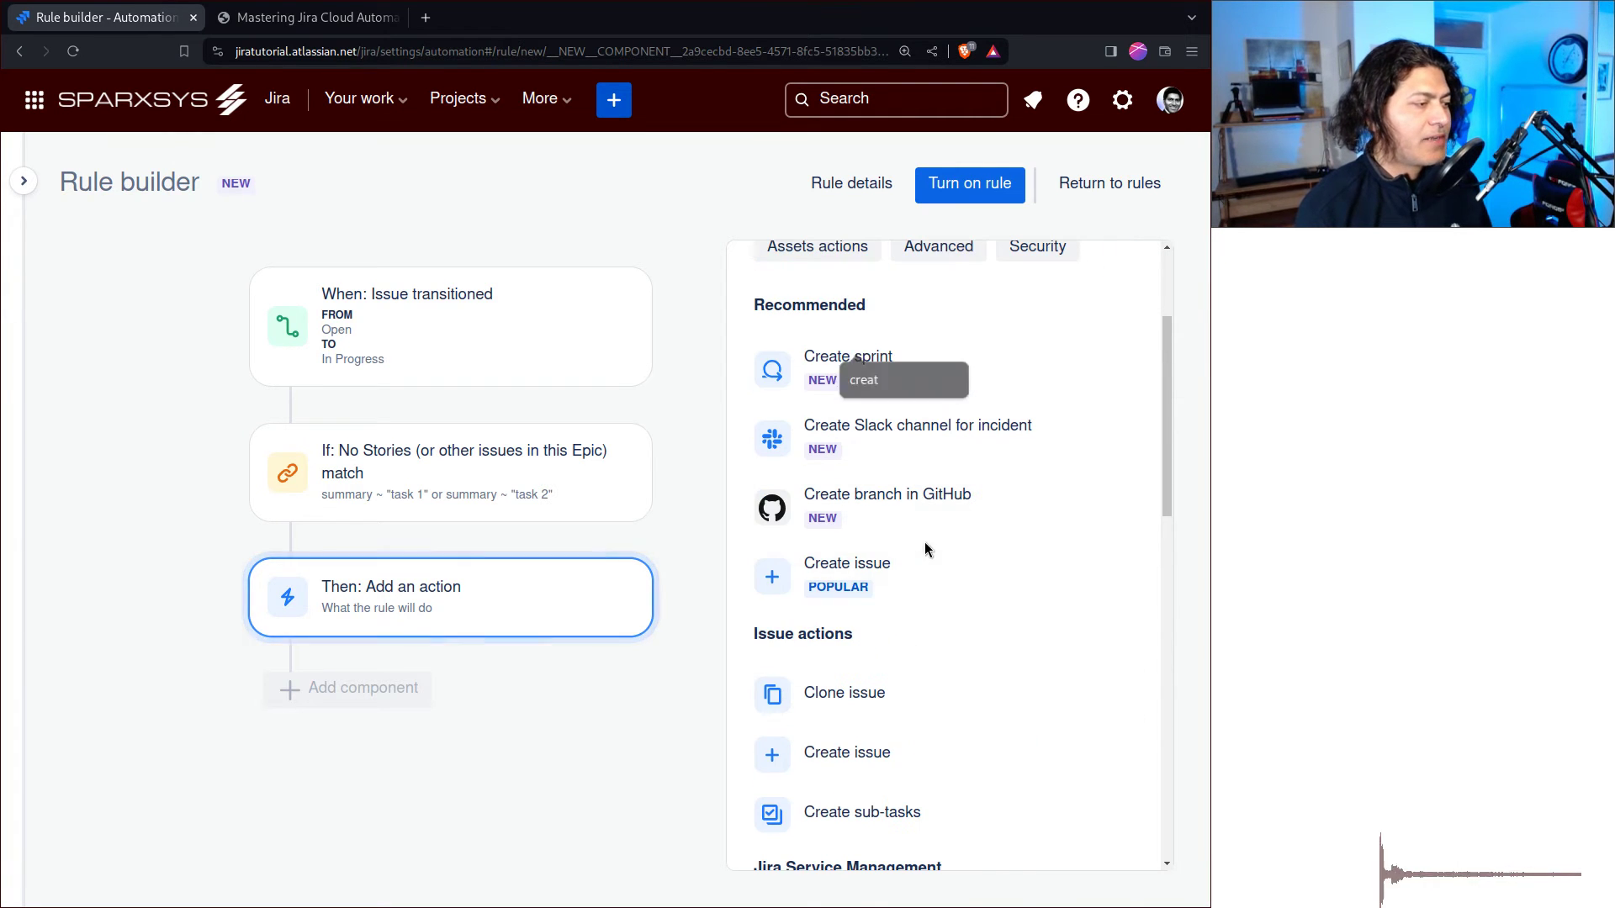
{"action": "left_click", "coordinate": [920, 572]}
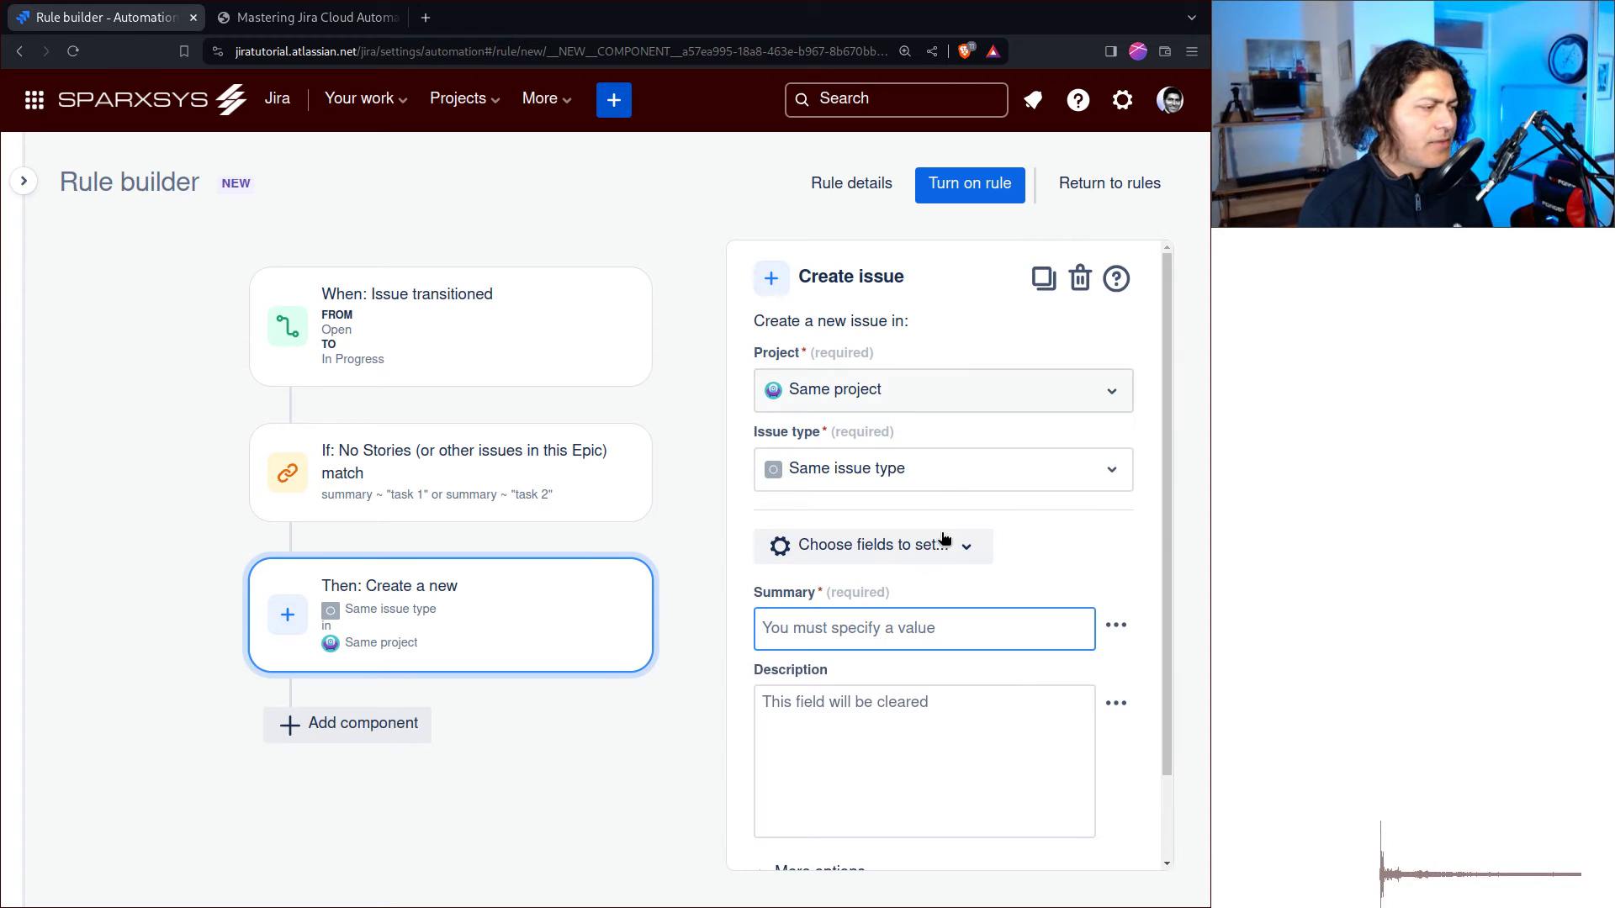
Set the issue type of the Create issue action to Story
{"action": "left_click", "coordinate": [930, 473]}
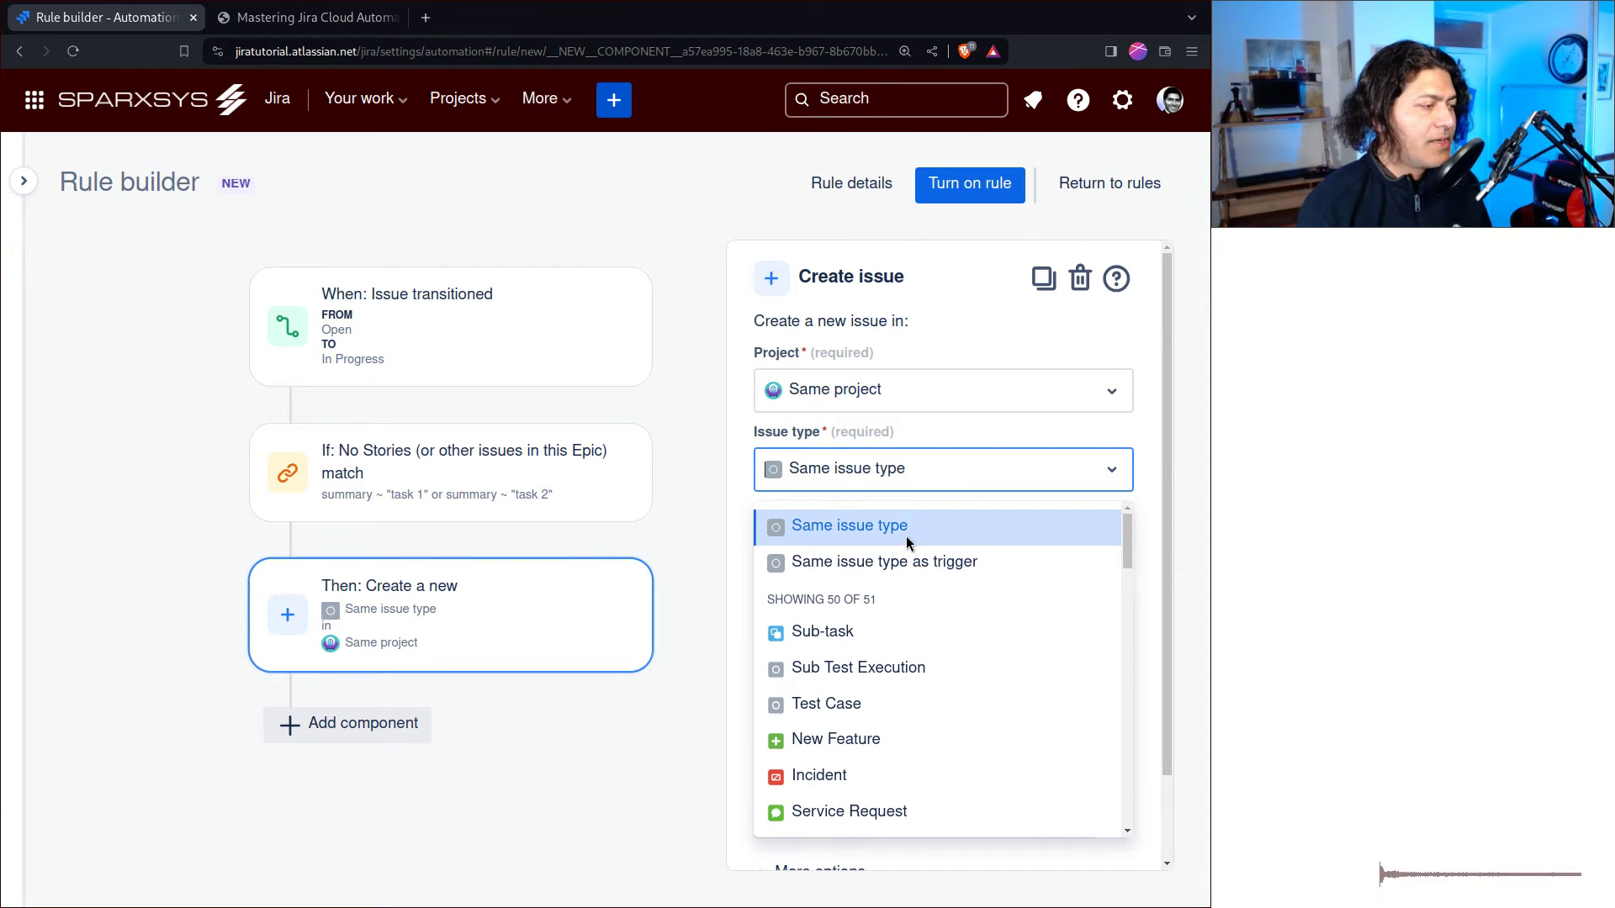
{"action": "scroll", "coordinate": [921, 703], "scroll_direction": "down", "scroll_amount": 5}
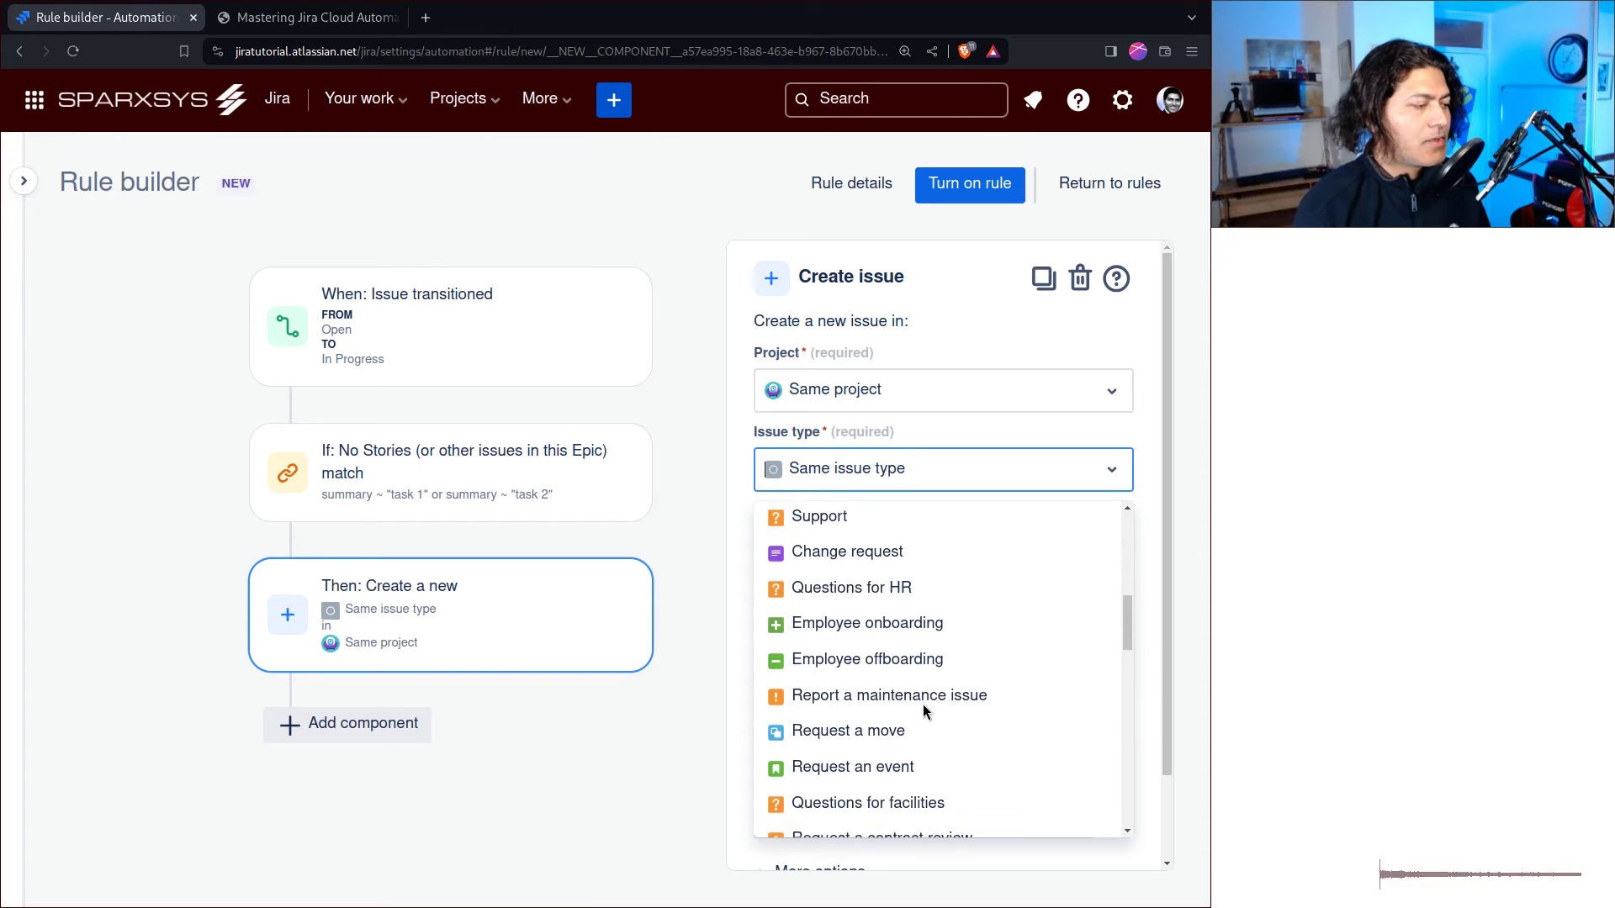
{"action": "type", "text": "st"}
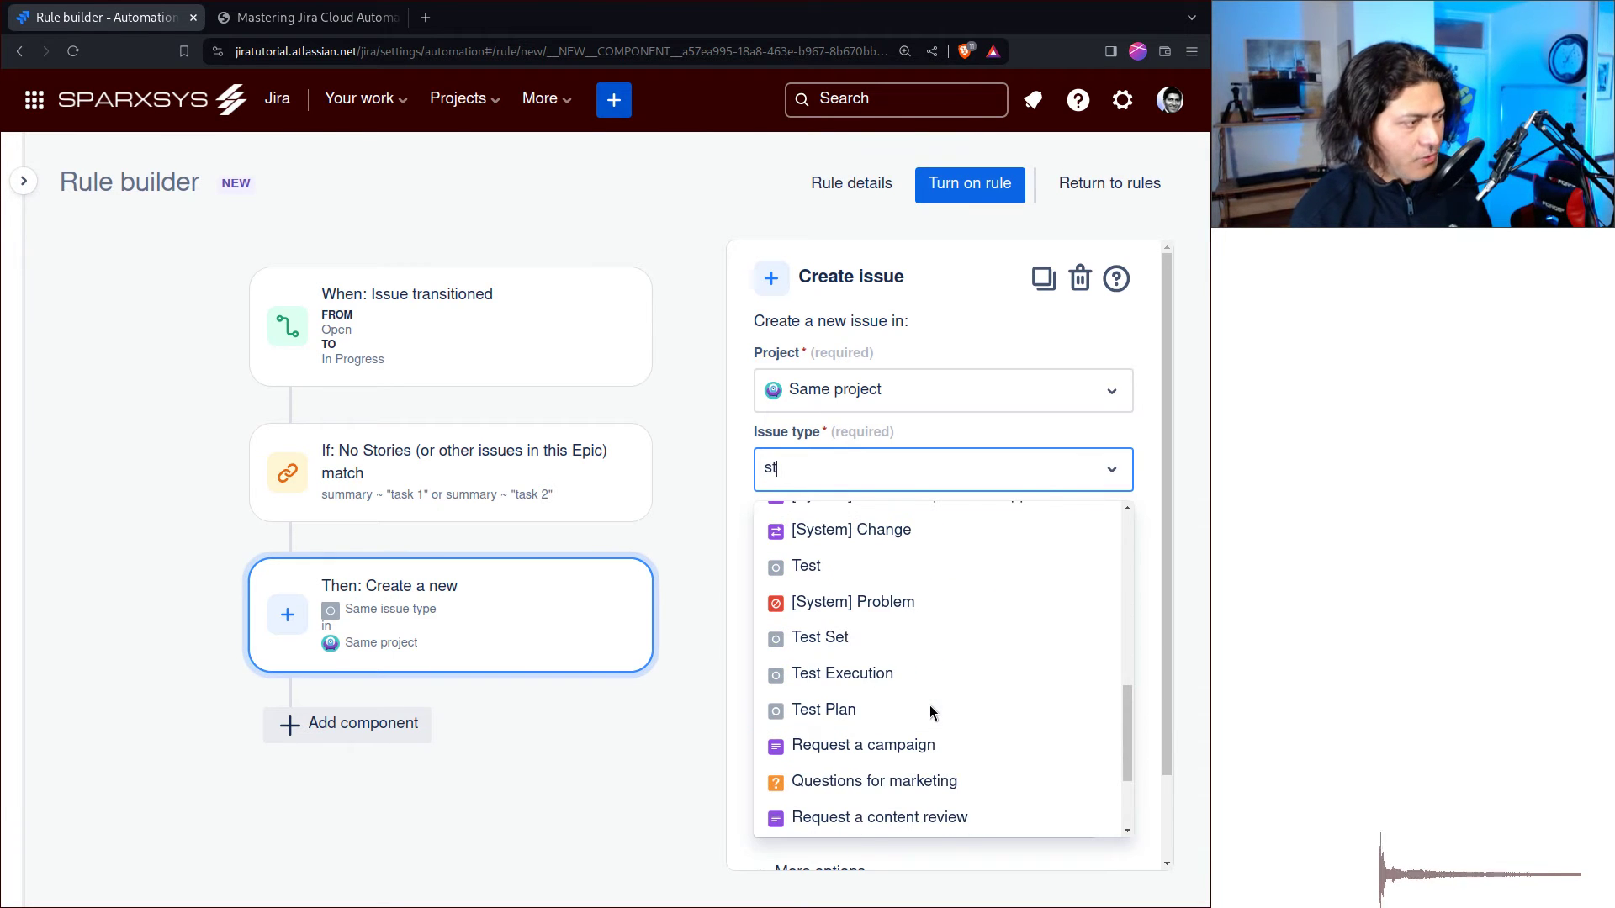
{"action": "type", "text": "ory"}
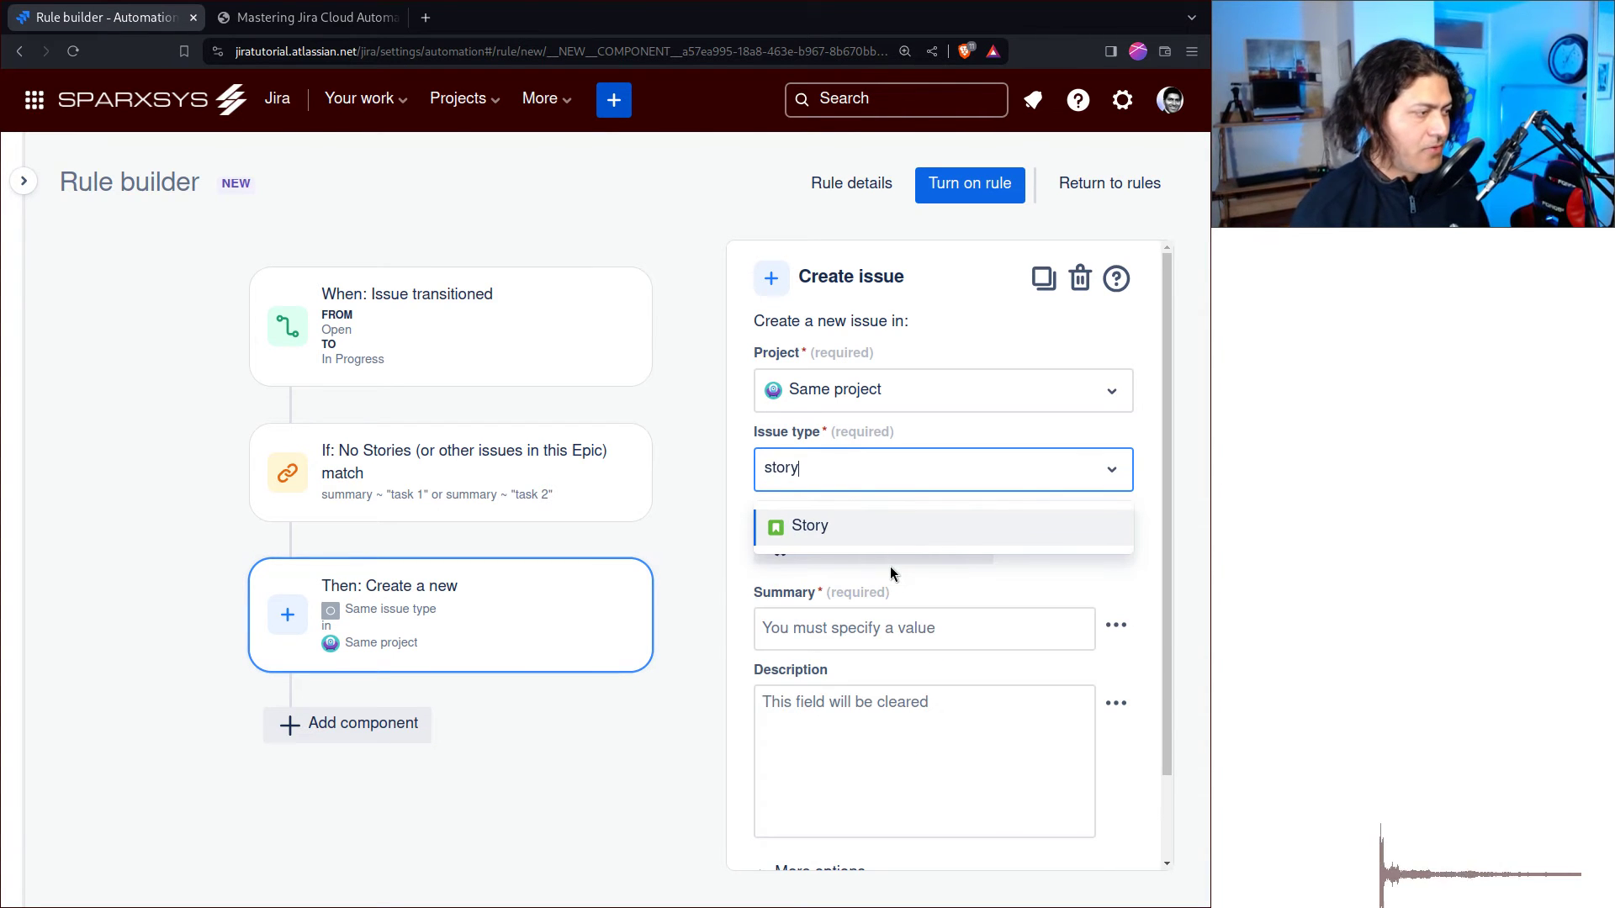
{"action": "left_click", "coordinate": [916, 523]}
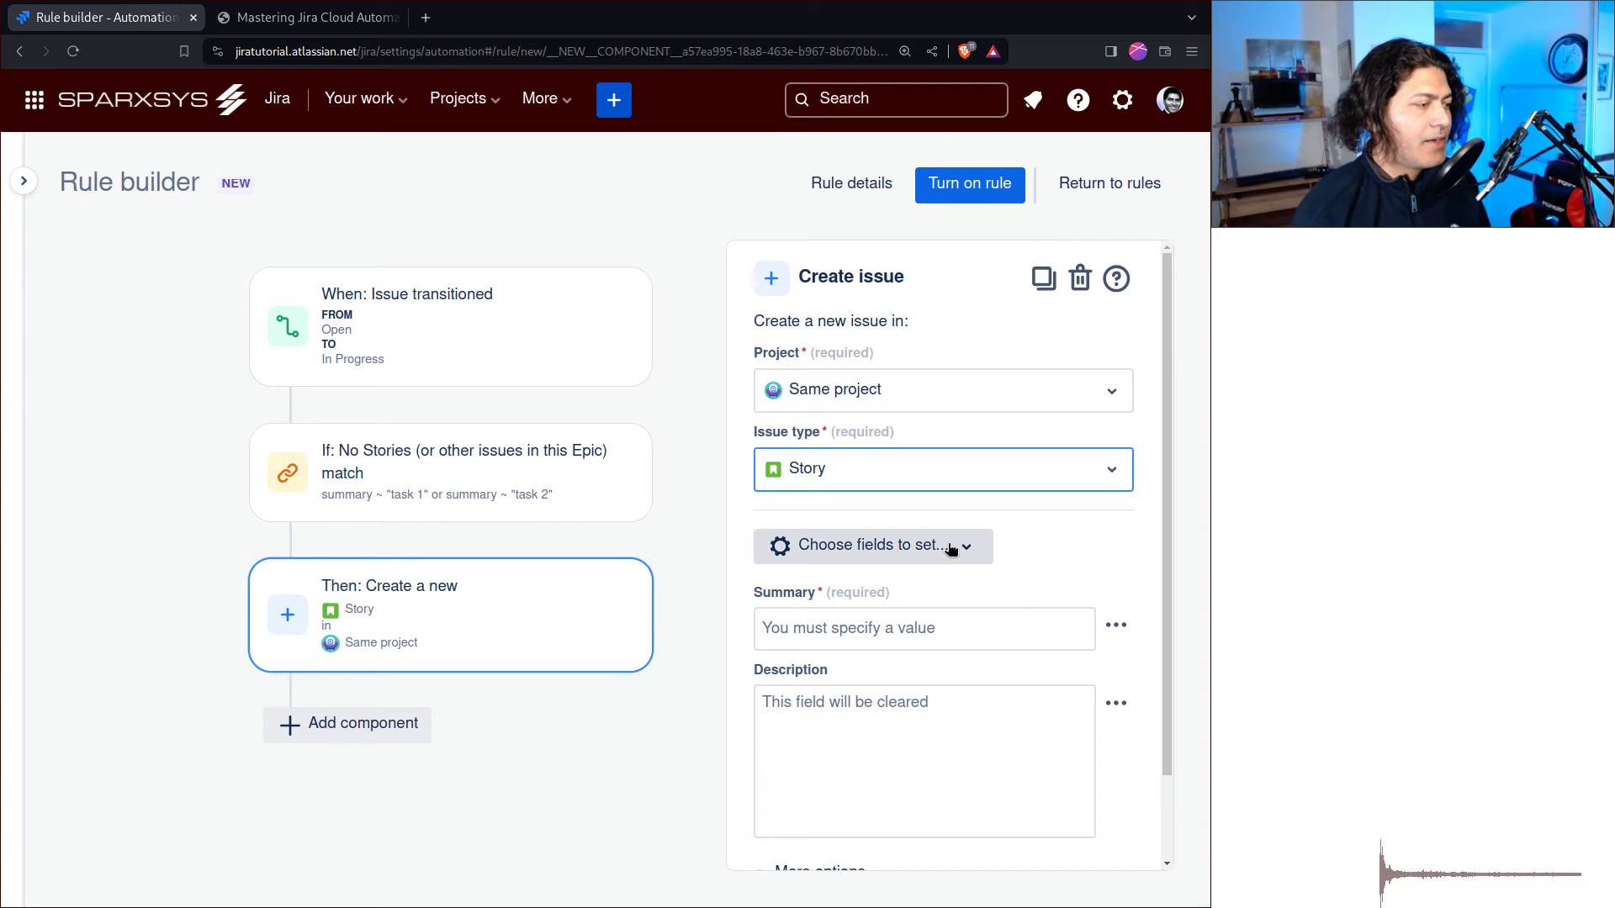
Add the Parent field to the fields set by the Create issue action
{"action": "left_click", "coordinate": [948, 545]}
{"action": "left_click", "coordinate": [656, 351]}
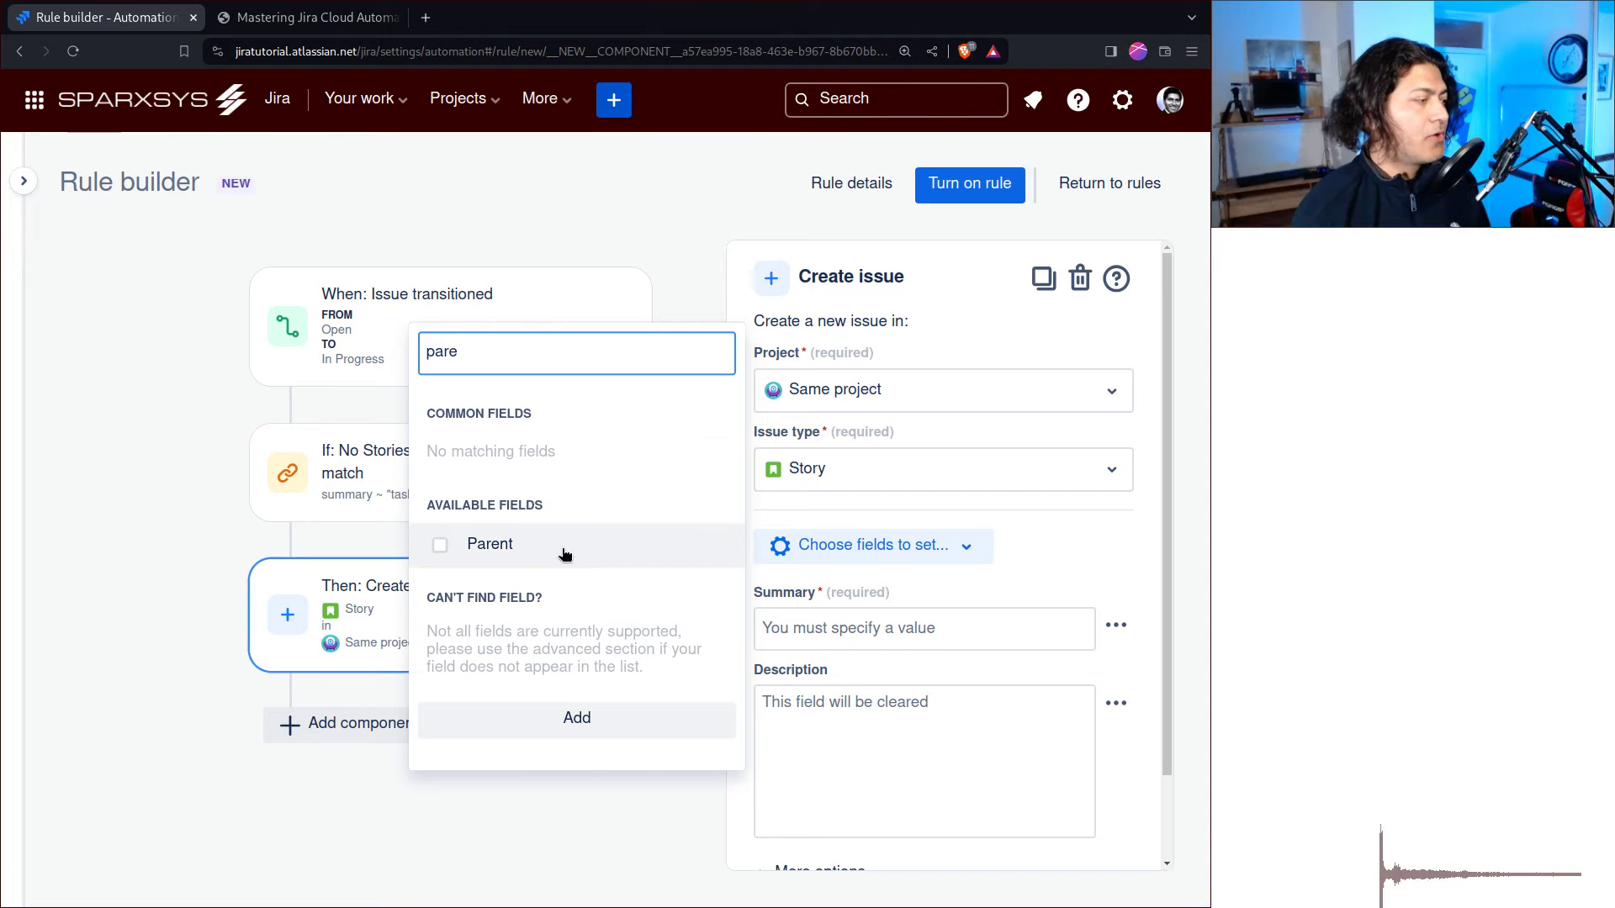
{"action": "left_click", "coordinate": [503, 543]}
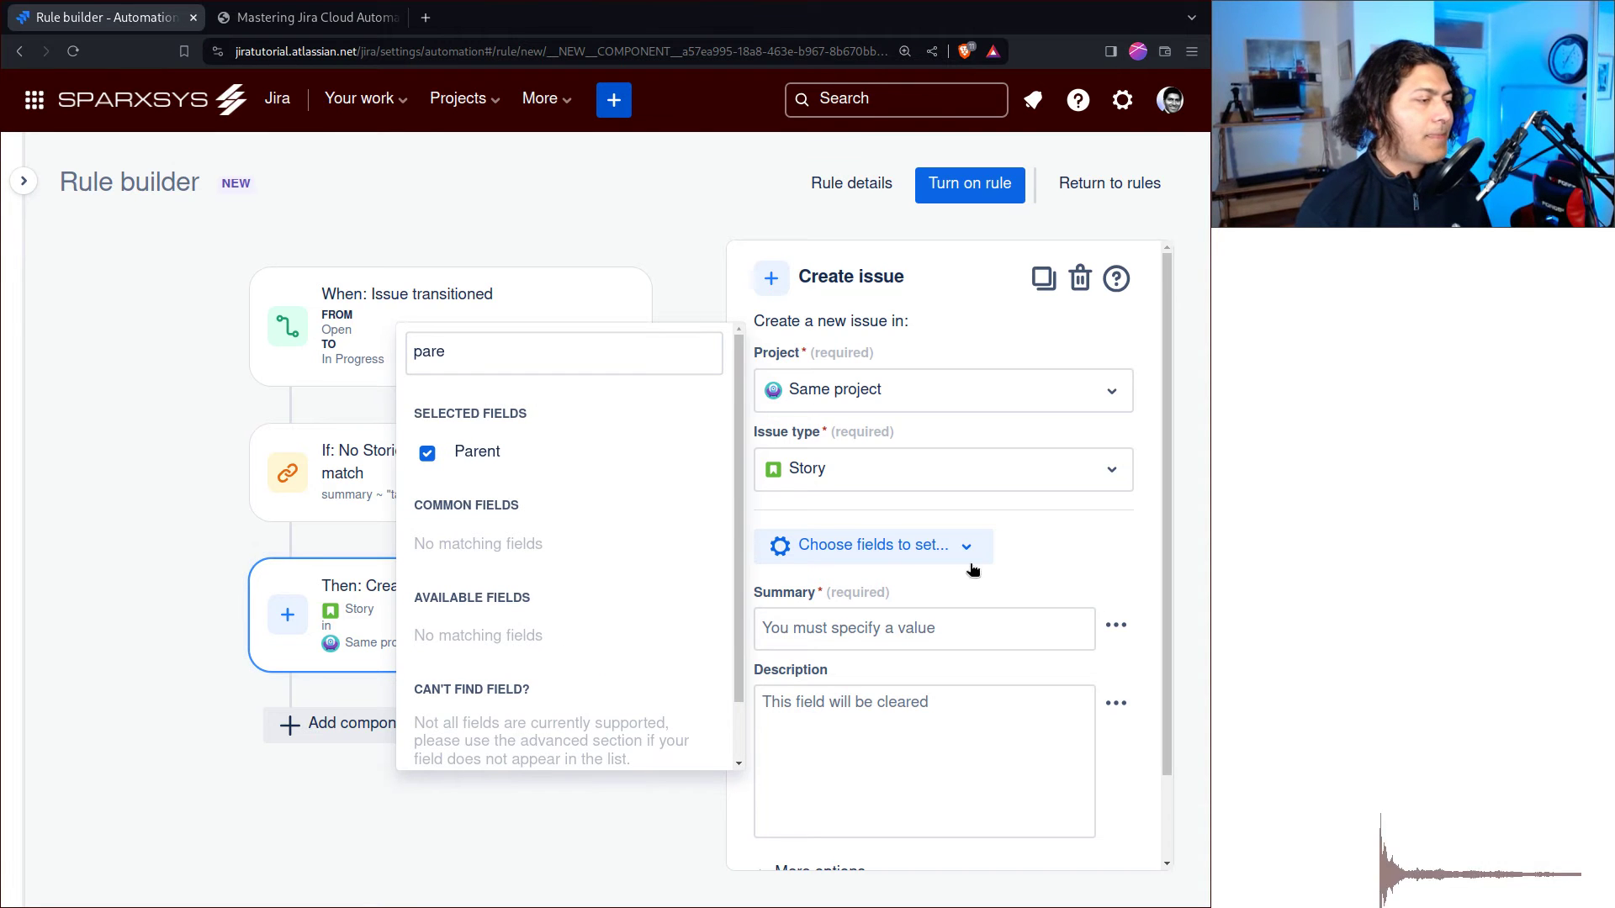
{"action": "left_click", "coordinate": [1013, 576]}
{"action": "scroll", "coordinate": [959, 522], "scroll_direction": "down", "scroll_amount": 2}
{"action": "left_click", "coordinate": [903, 453]}
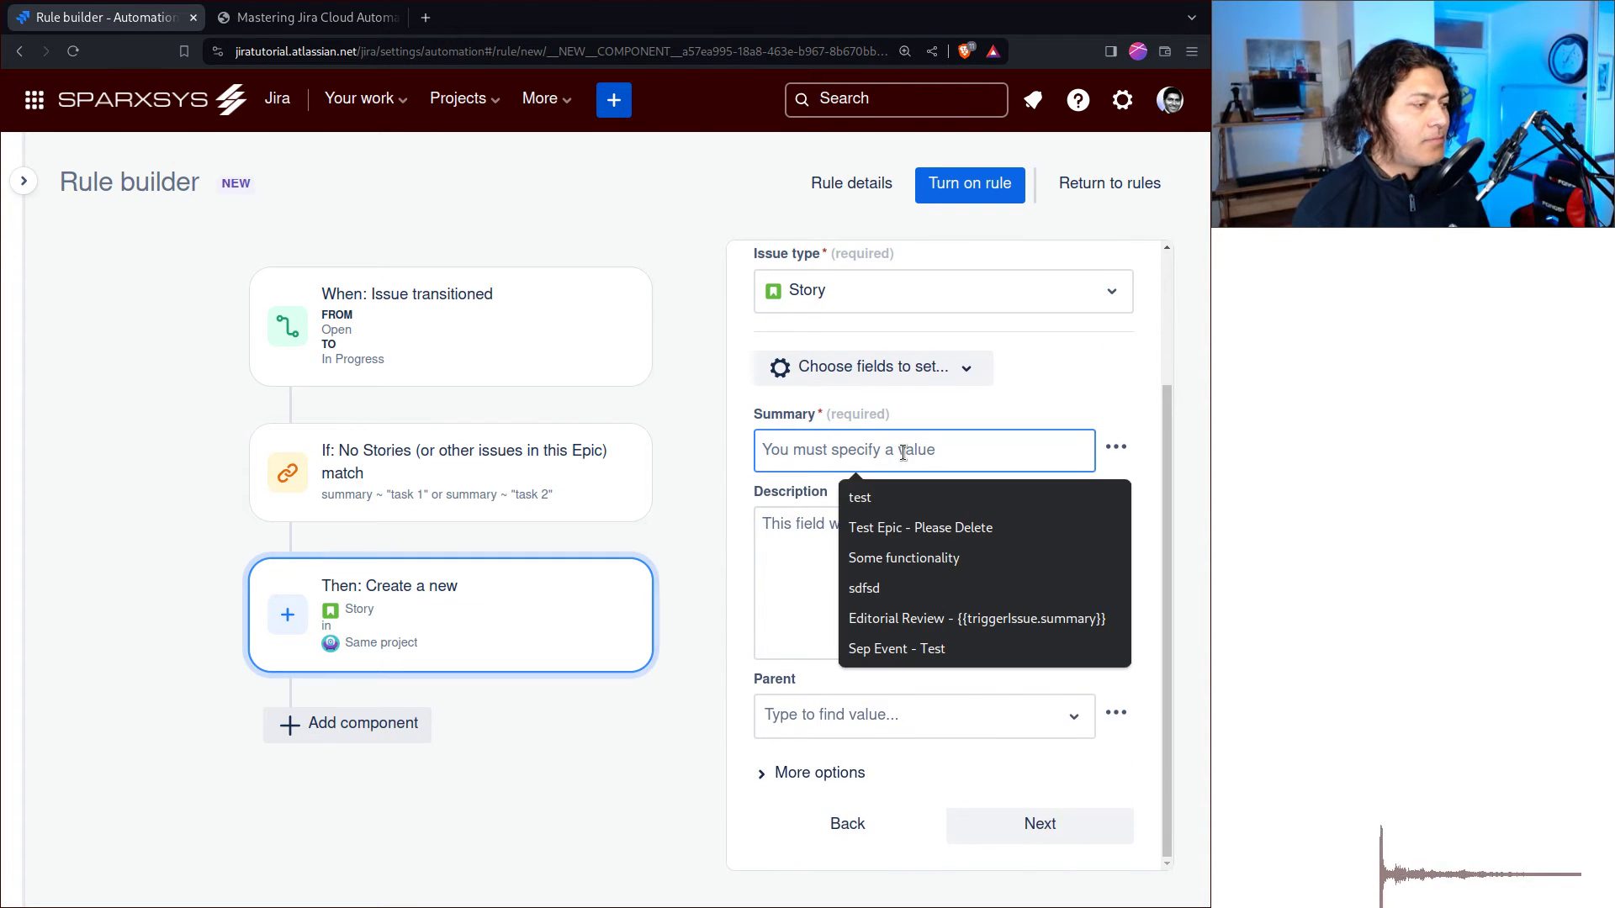
{"action": "type", "text": "summary ~ \"task 1\" or summary ~ \"task 2\""}
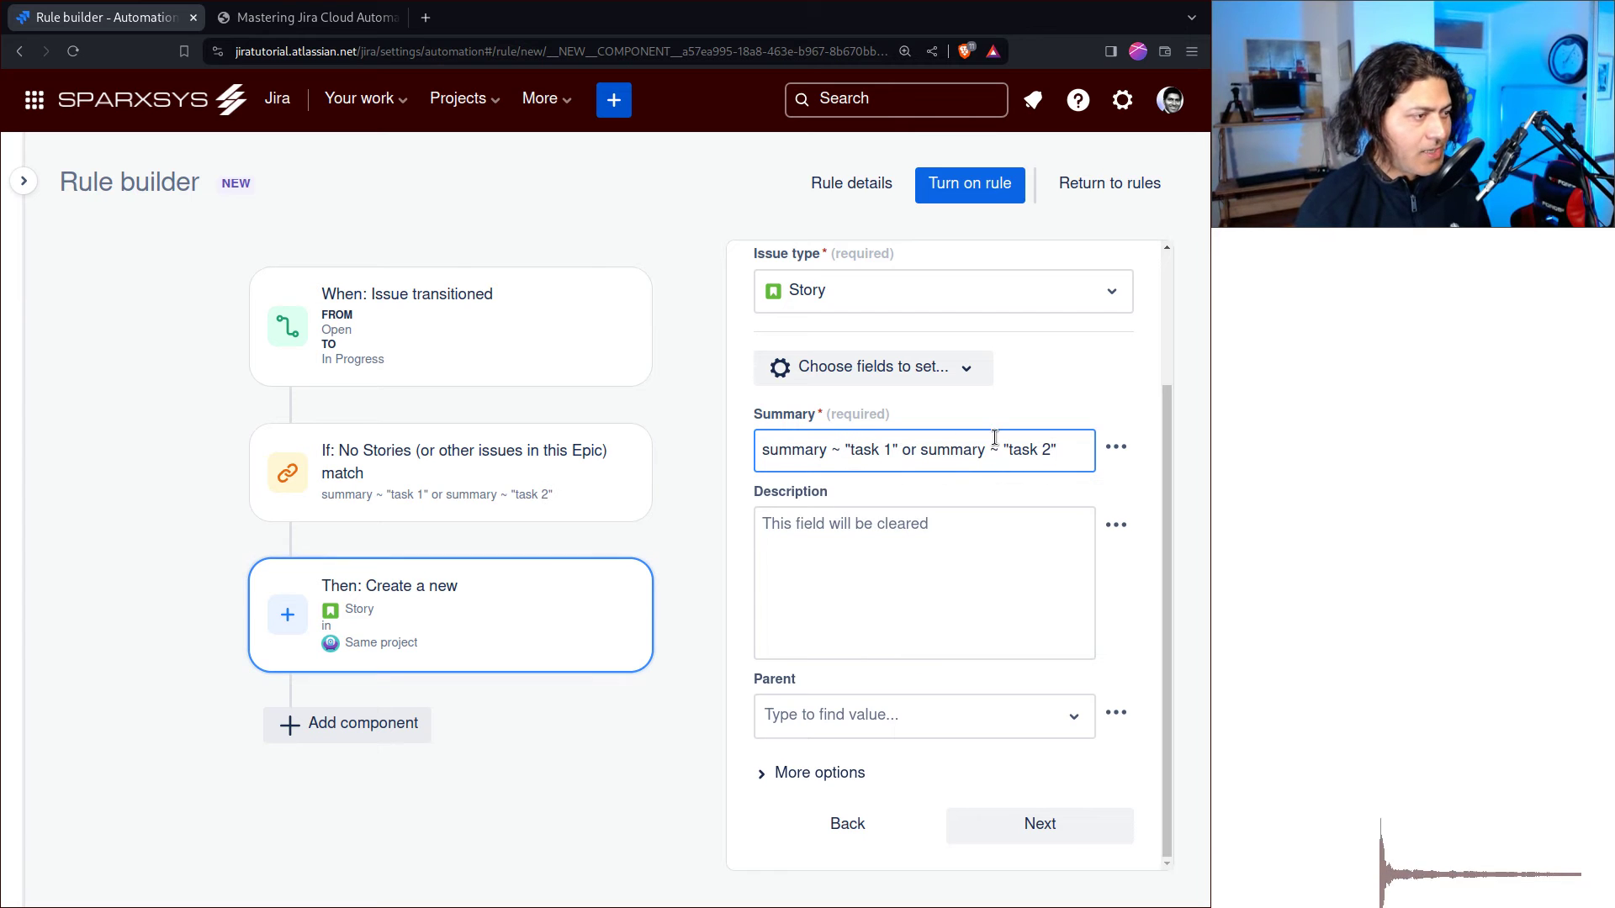
{"action": "key", "text": "ctrl+a"}
{"action": "key", "text": "BackSpace"}
{"action": "type", "text": "ta"}
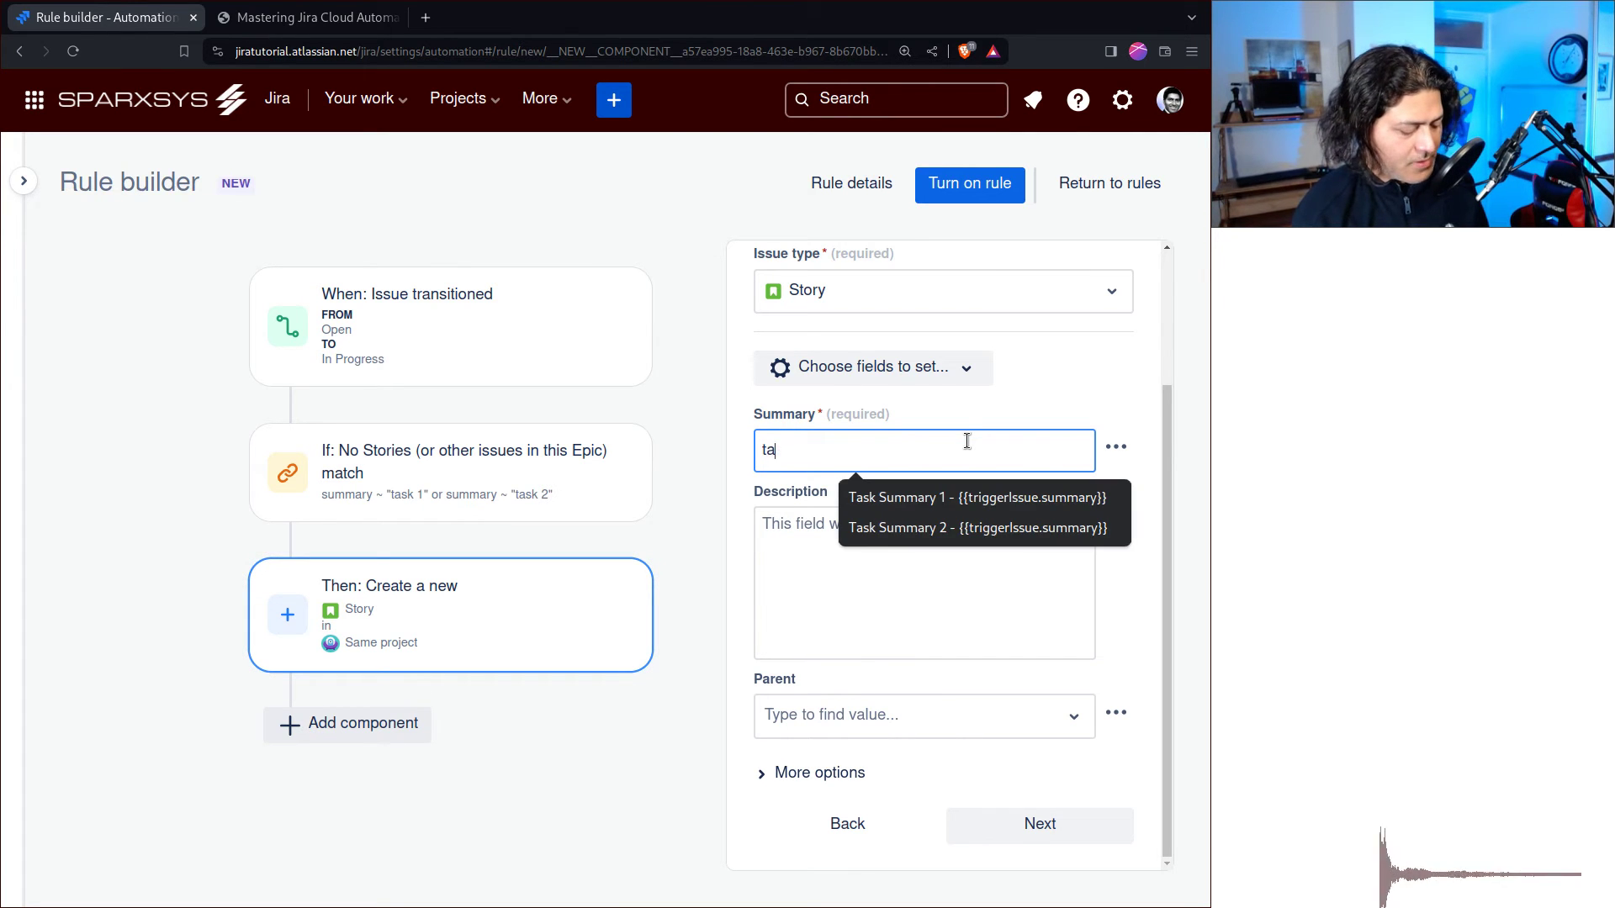
{"action": "type", "text": "sk 1 "}
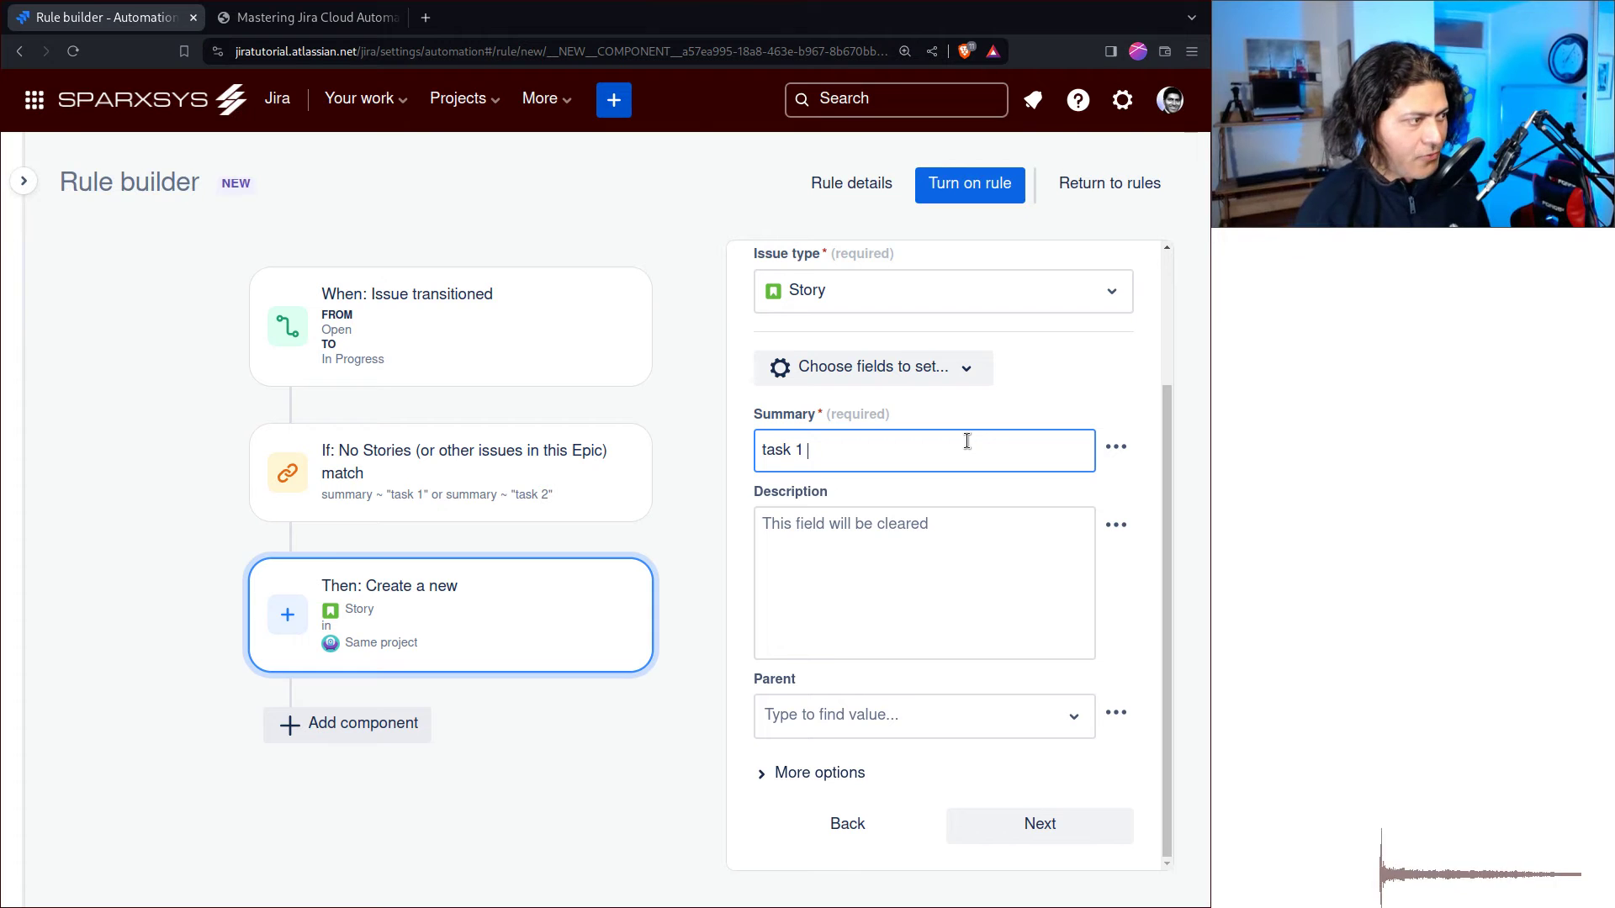
{"action": "type", "text": "- {{"}
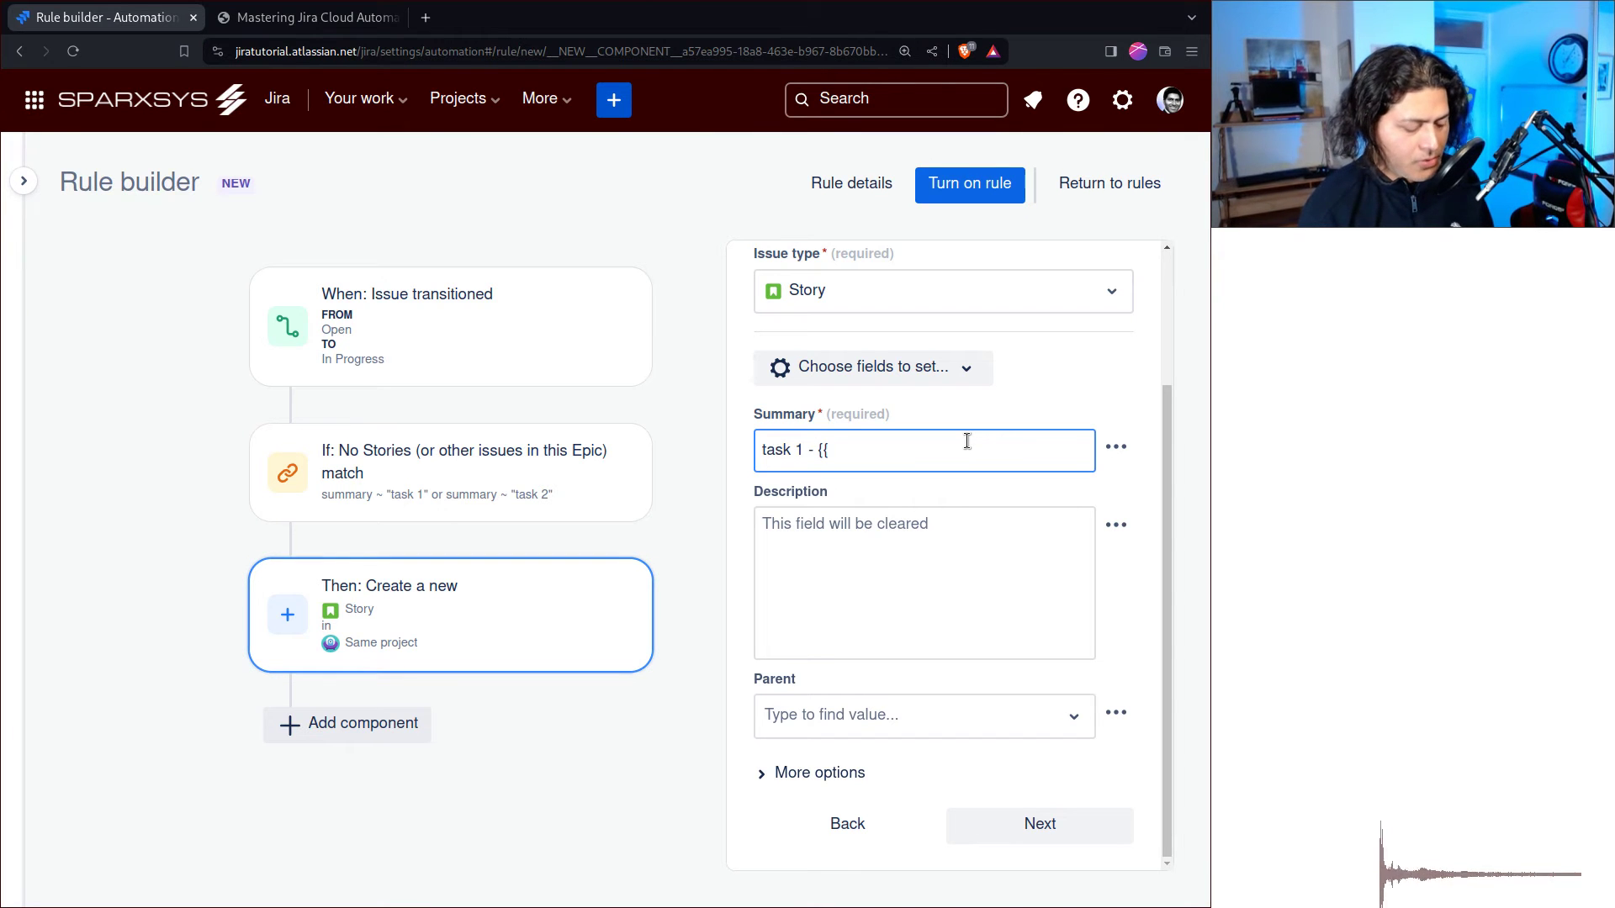
{"action": "type", "text": "}}"}
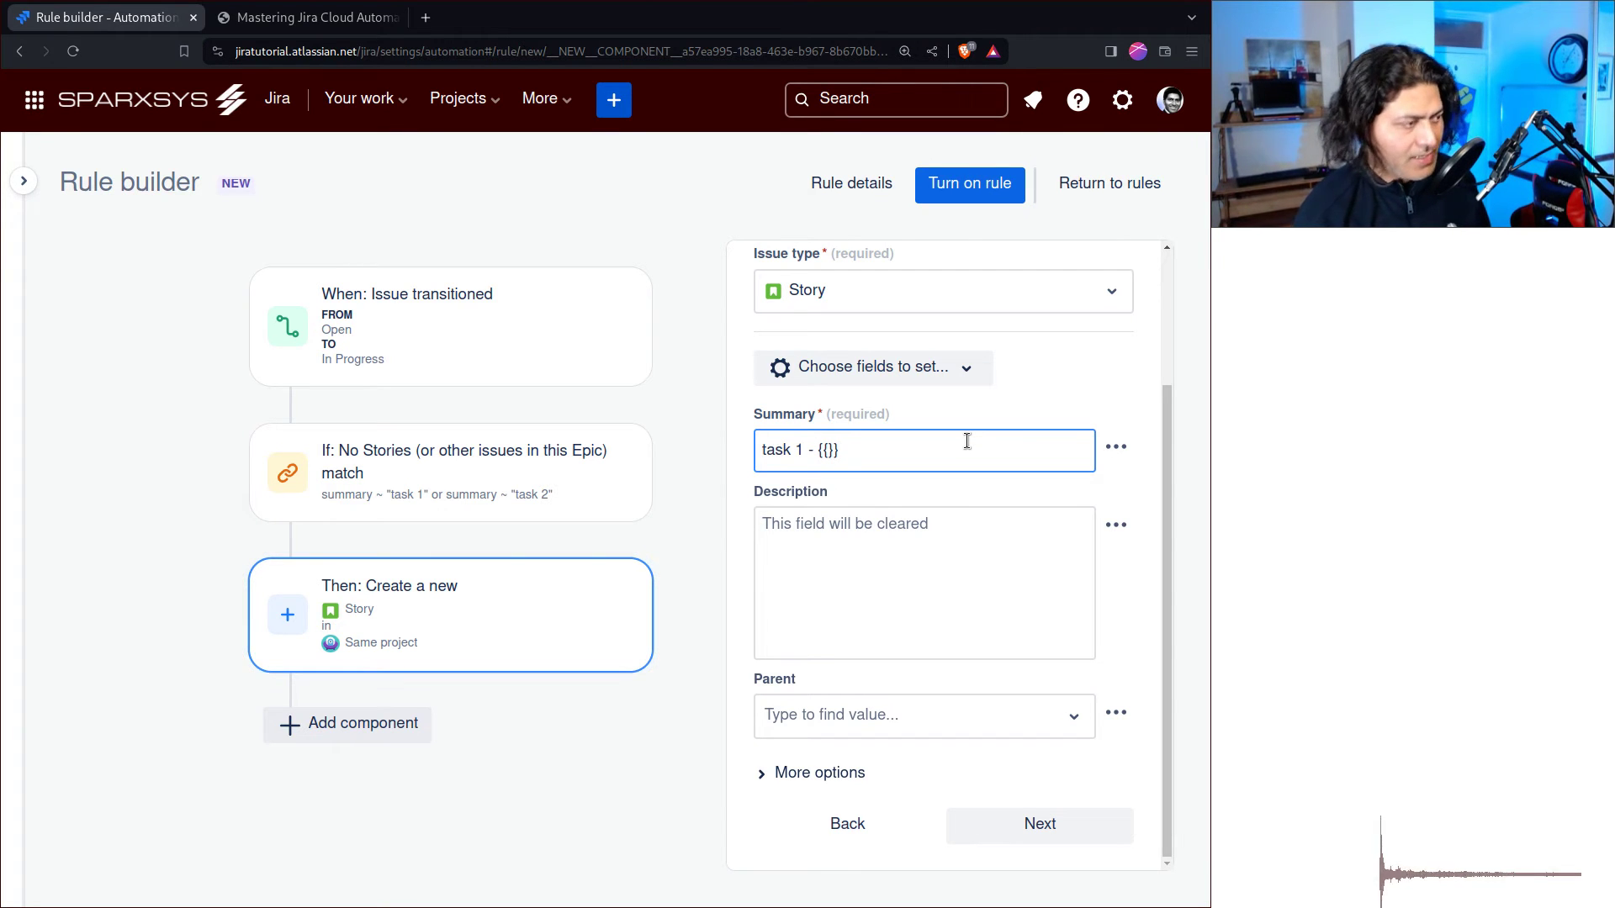
{"action": "key", "text": "ctrl+a"}
{"action": "key", "text": "BackSpace"}
Set the new story's summary to task 1 - {{triggerIssue.summary}} and its parent to Trigger issue
{"action": "type", "text": "test"}
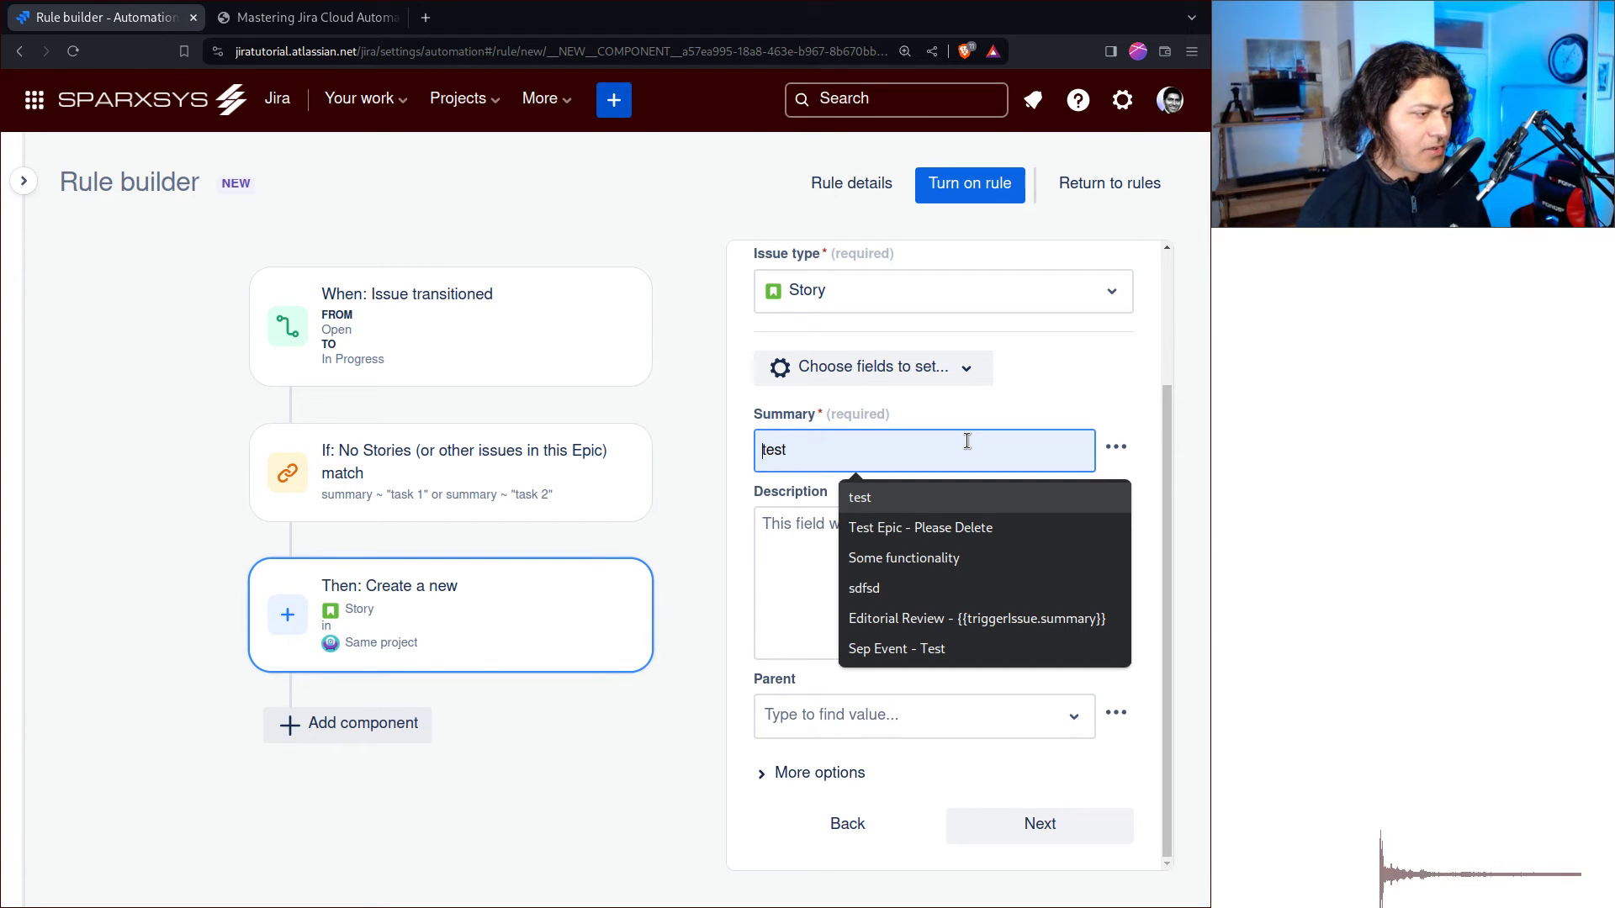
{"action": "key", "text": "BackSpace"}
{"action": "key", "text": "BackSpace"}
{"action": "key", "text": "BackSpace"}
{"action": "type", "text": "ri"}
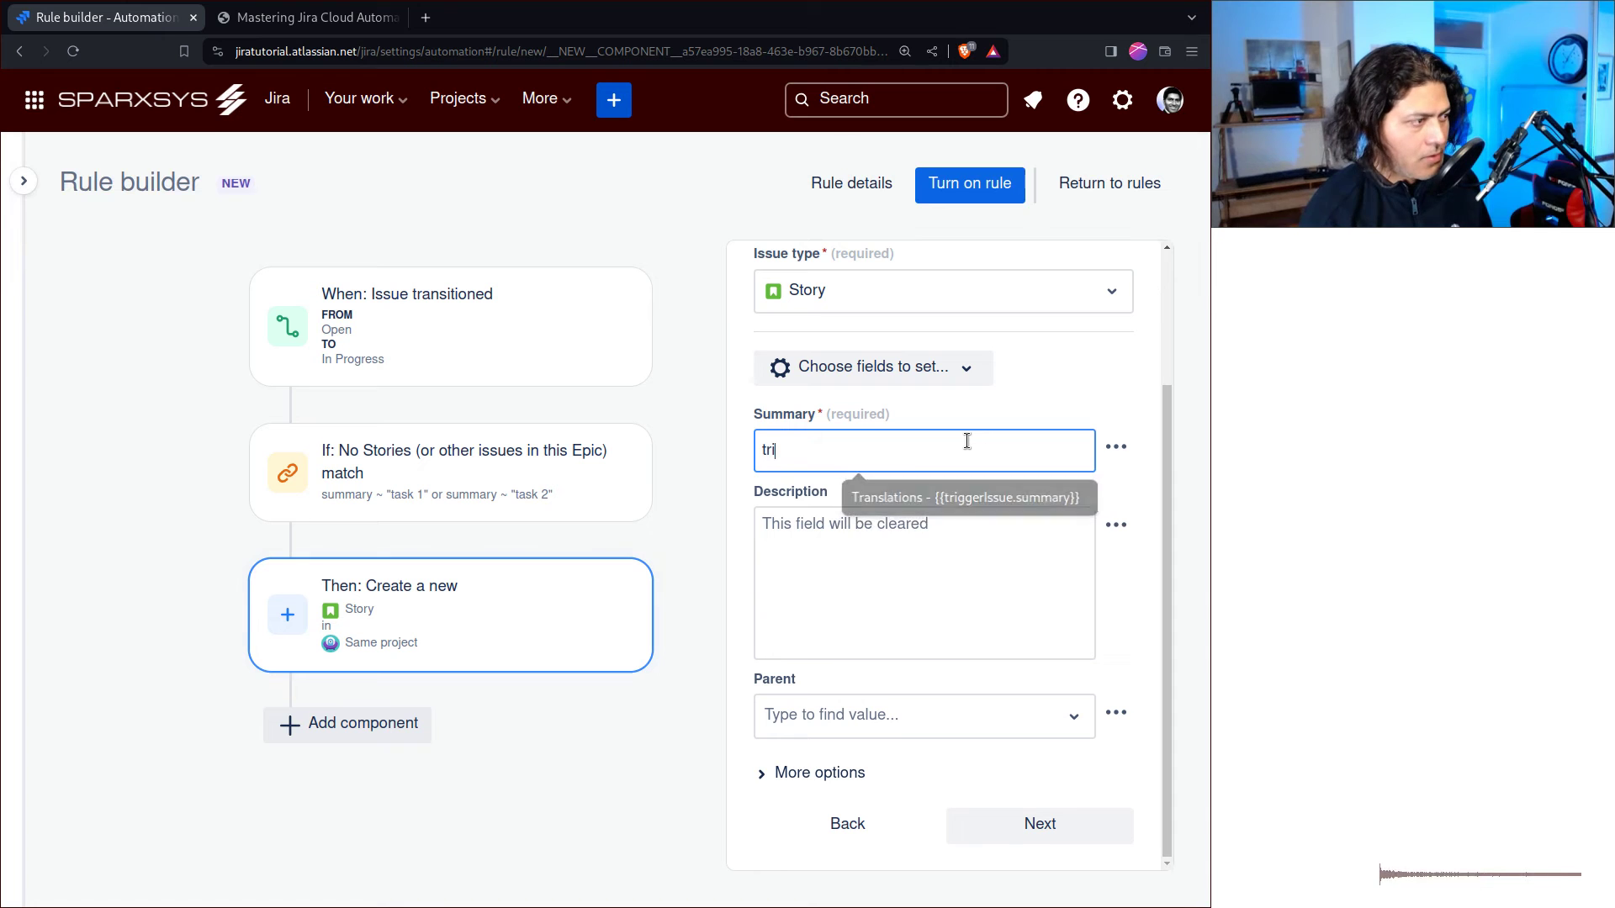
{"action": "type", "text": "ggerISsue"}
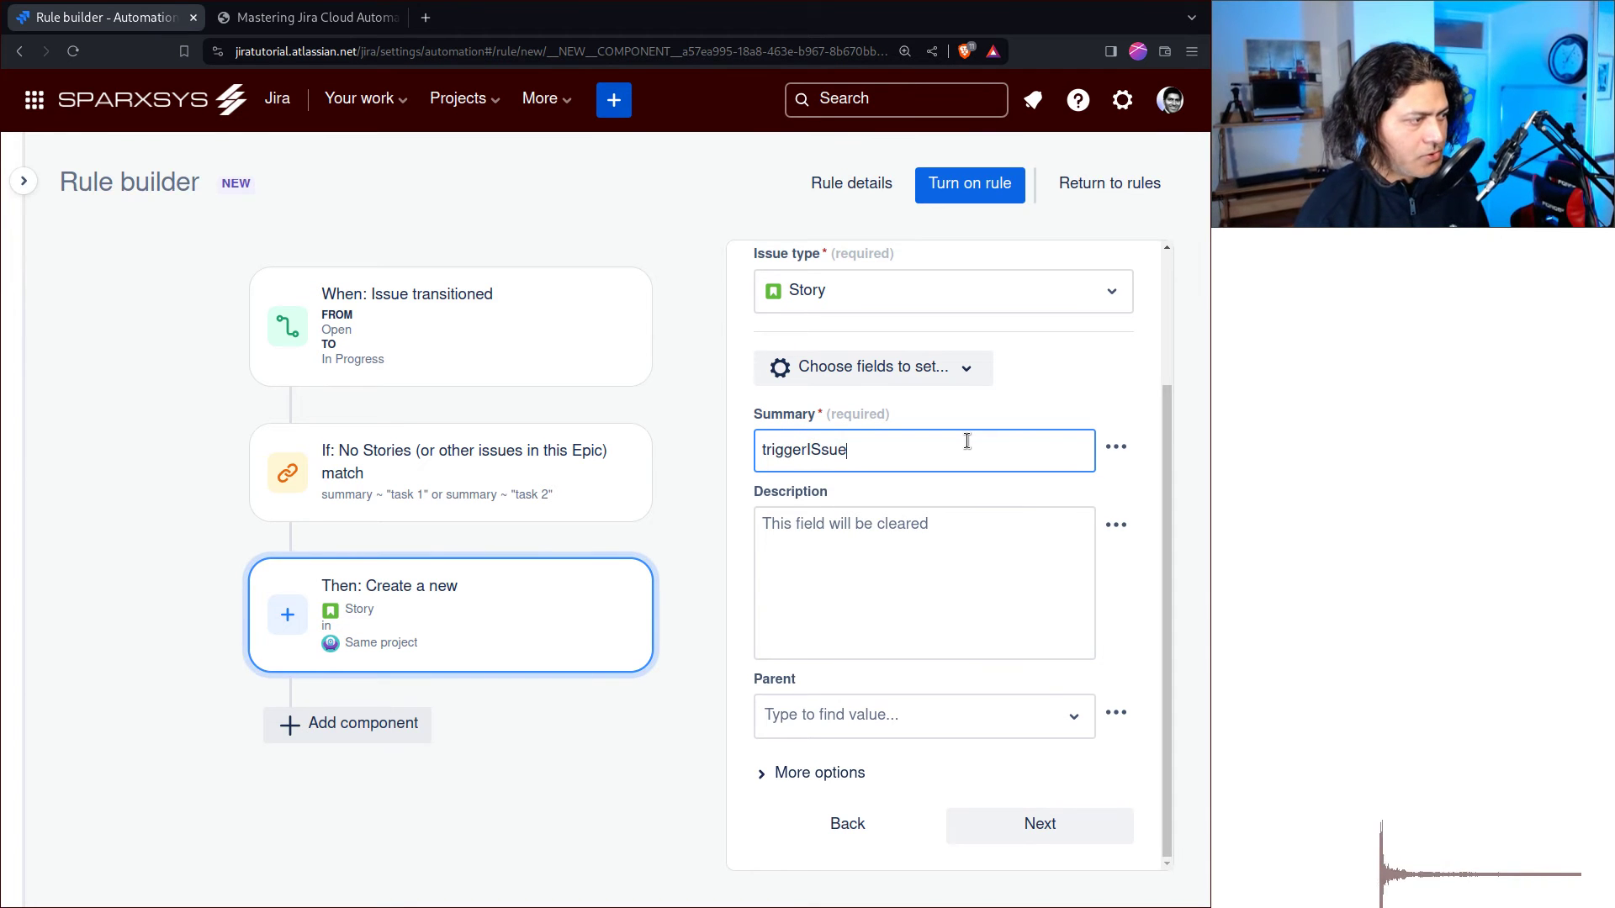
{"action": "key", "text": "BackSpace"}
{"action": "key", "text": "BackSpace"}
{"action": "key", "text": "BackSpace"}
{"action": "type", "text": "sue."}
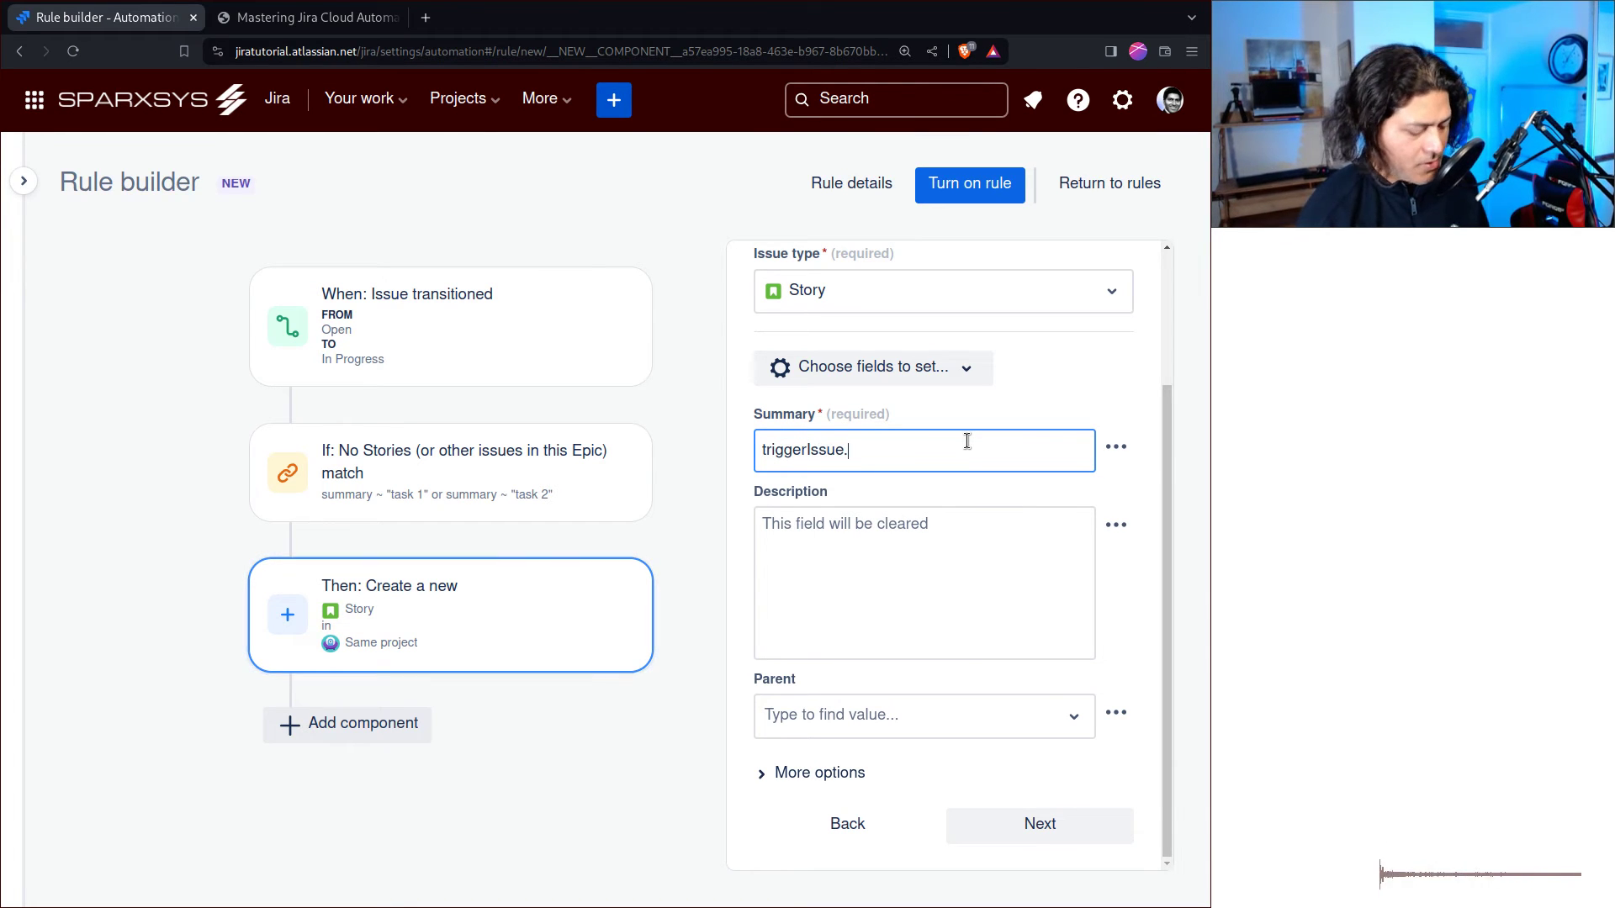
{"action": "type", "text": "summary}"}
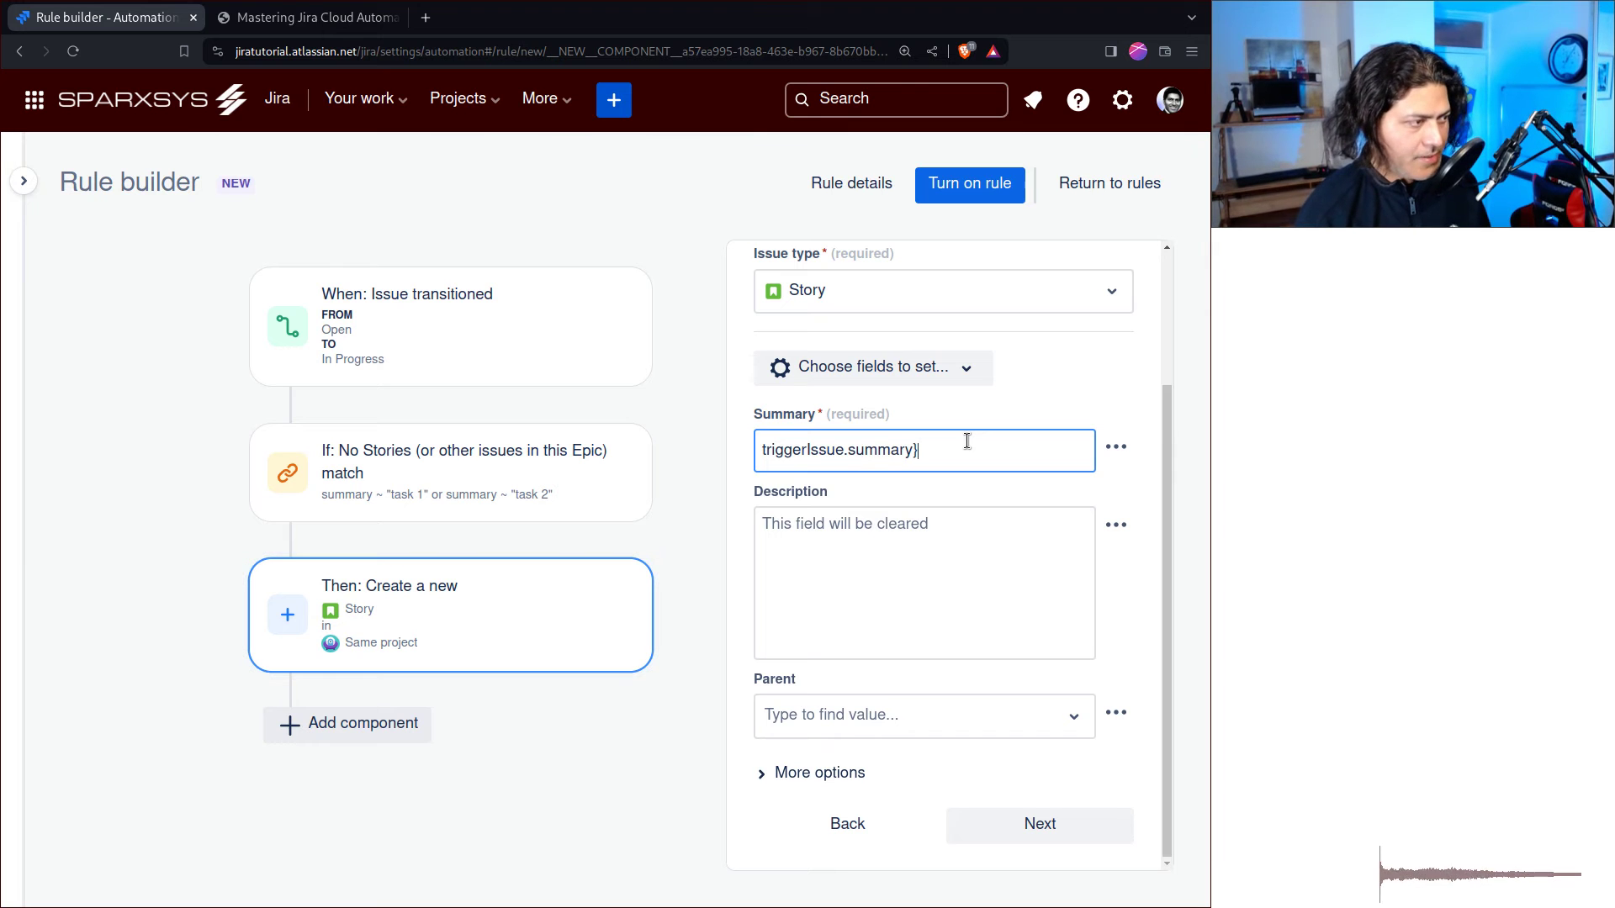
{"action": "type", "text": "}"}
{"action": "key", "text": "Home"}
{"action": "type", "text": "{{"}
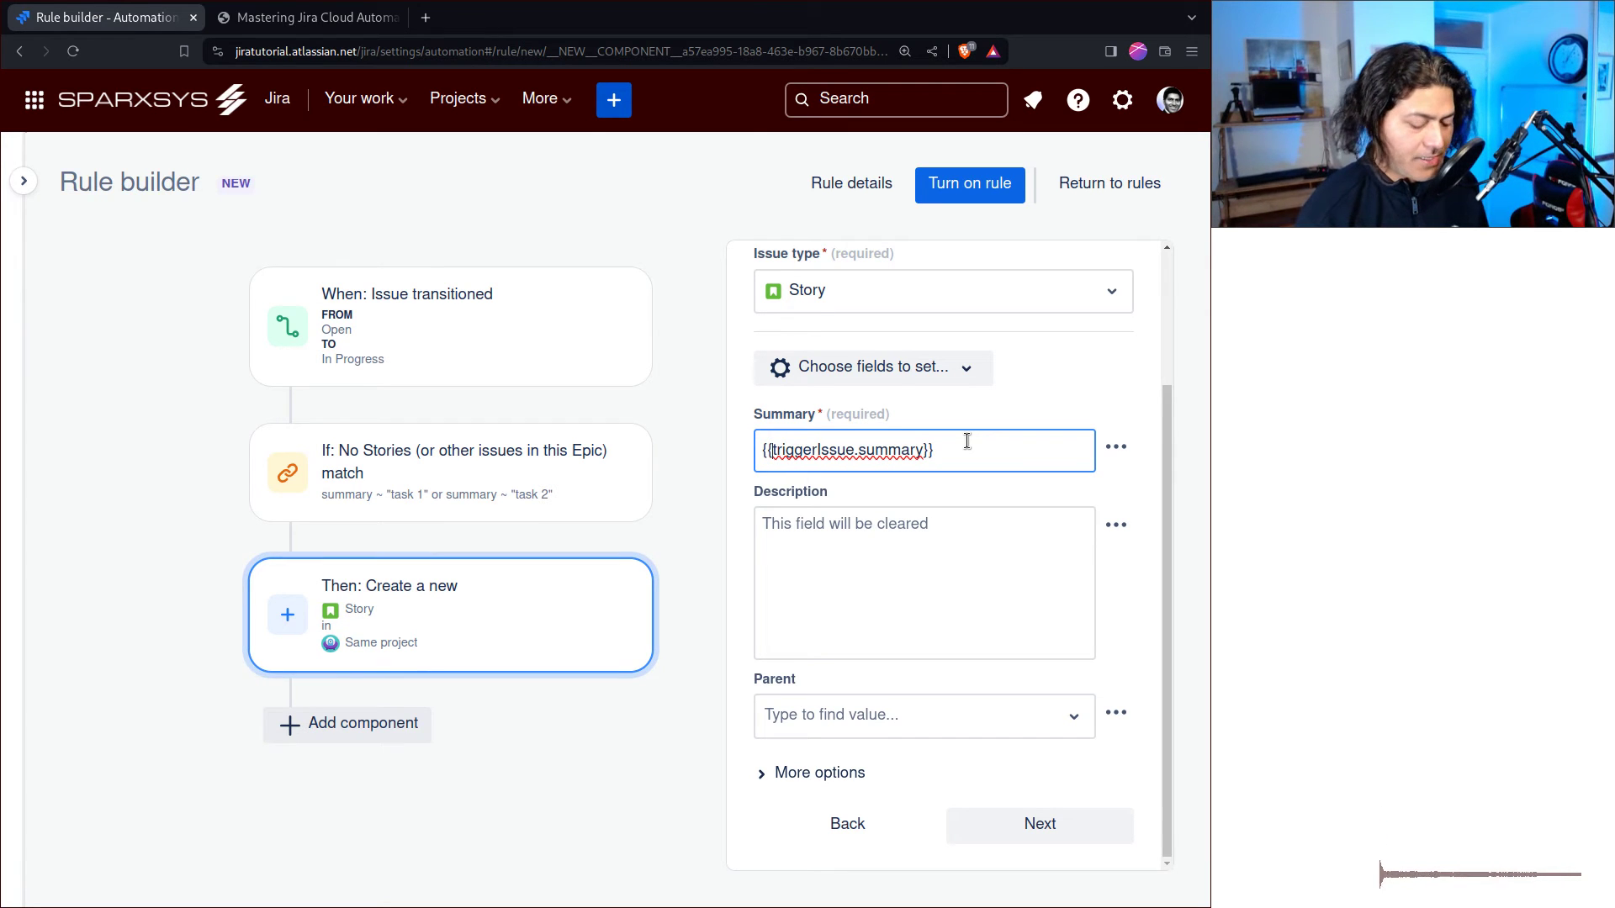
{"action": "key", "text": "Home"}
{"action": "type", "text": "task "}
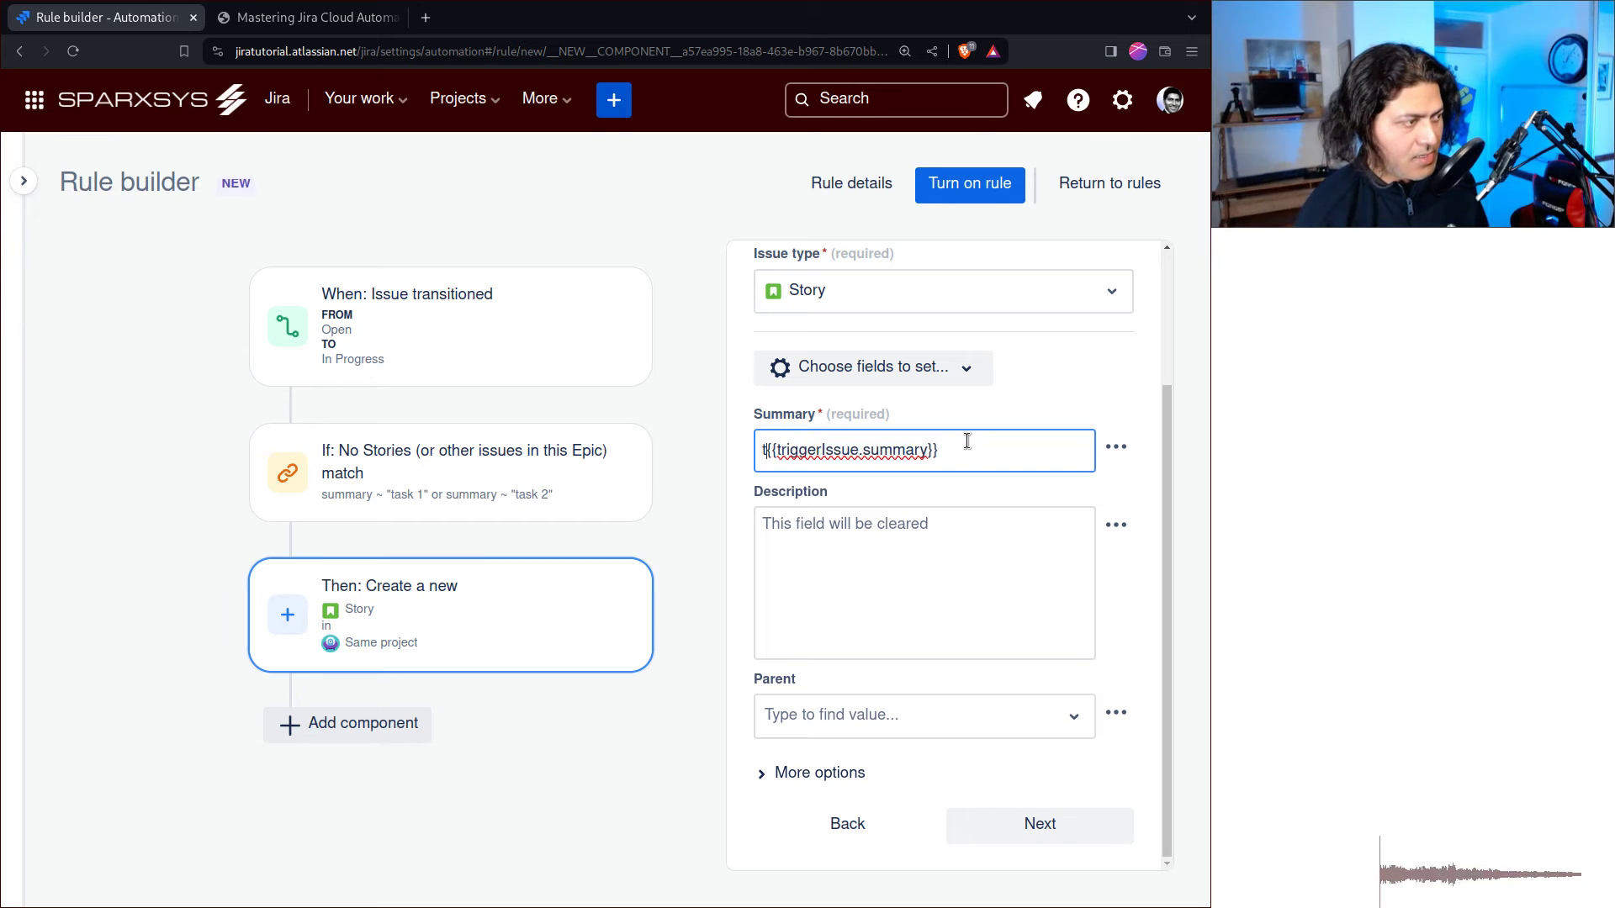
{"action": "type", "text": "1 -"}
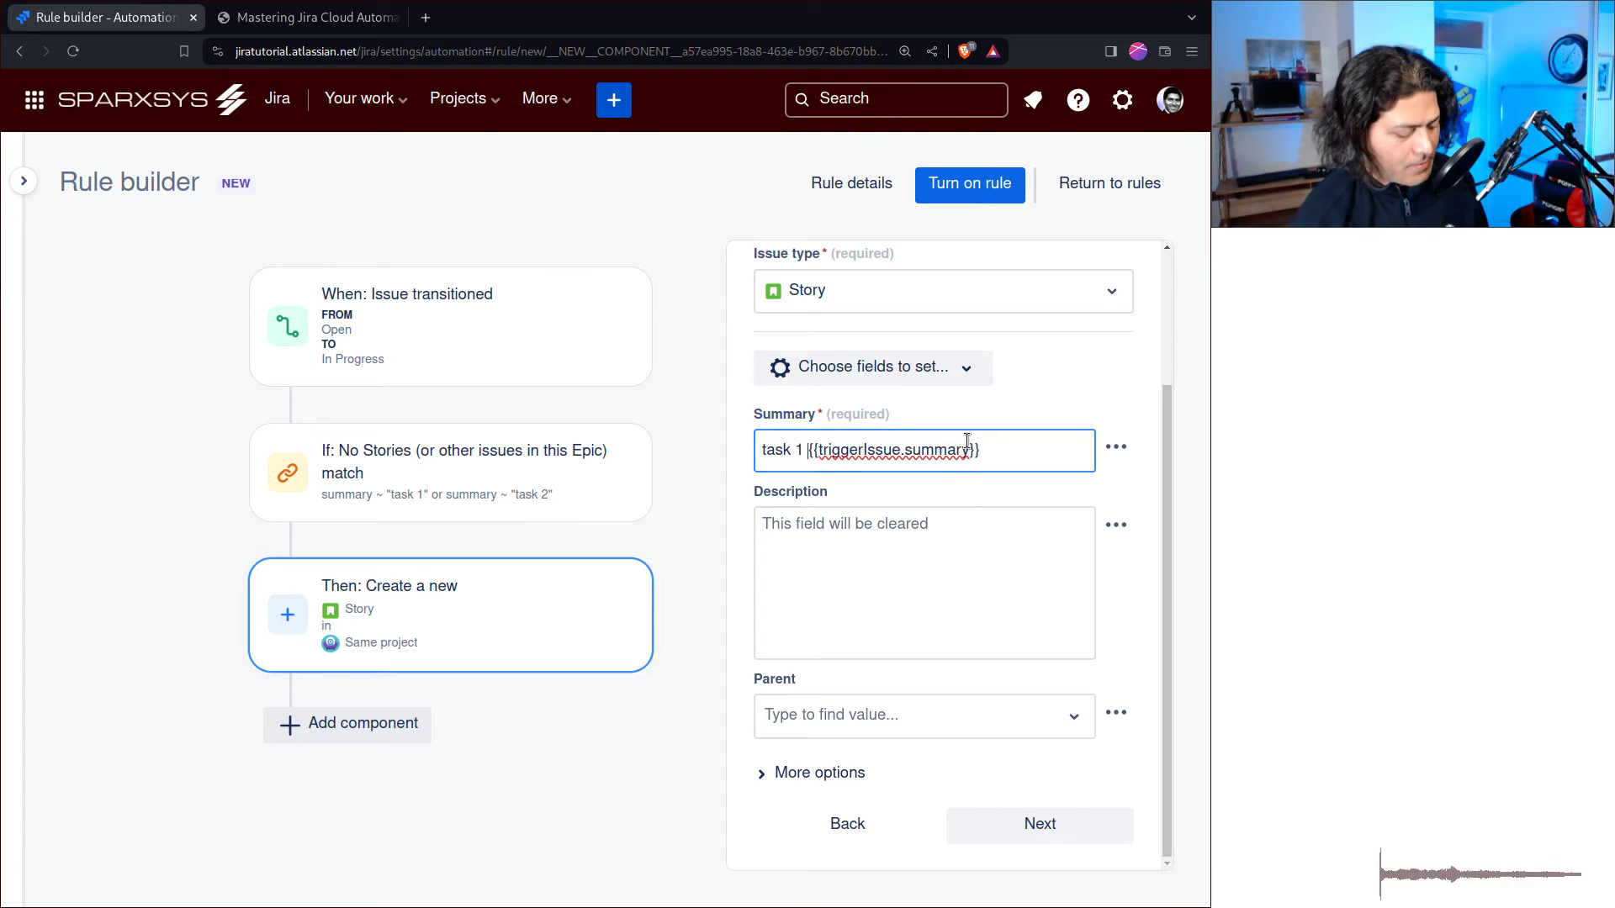
{"action": "key", "text": "ctrl+a"}
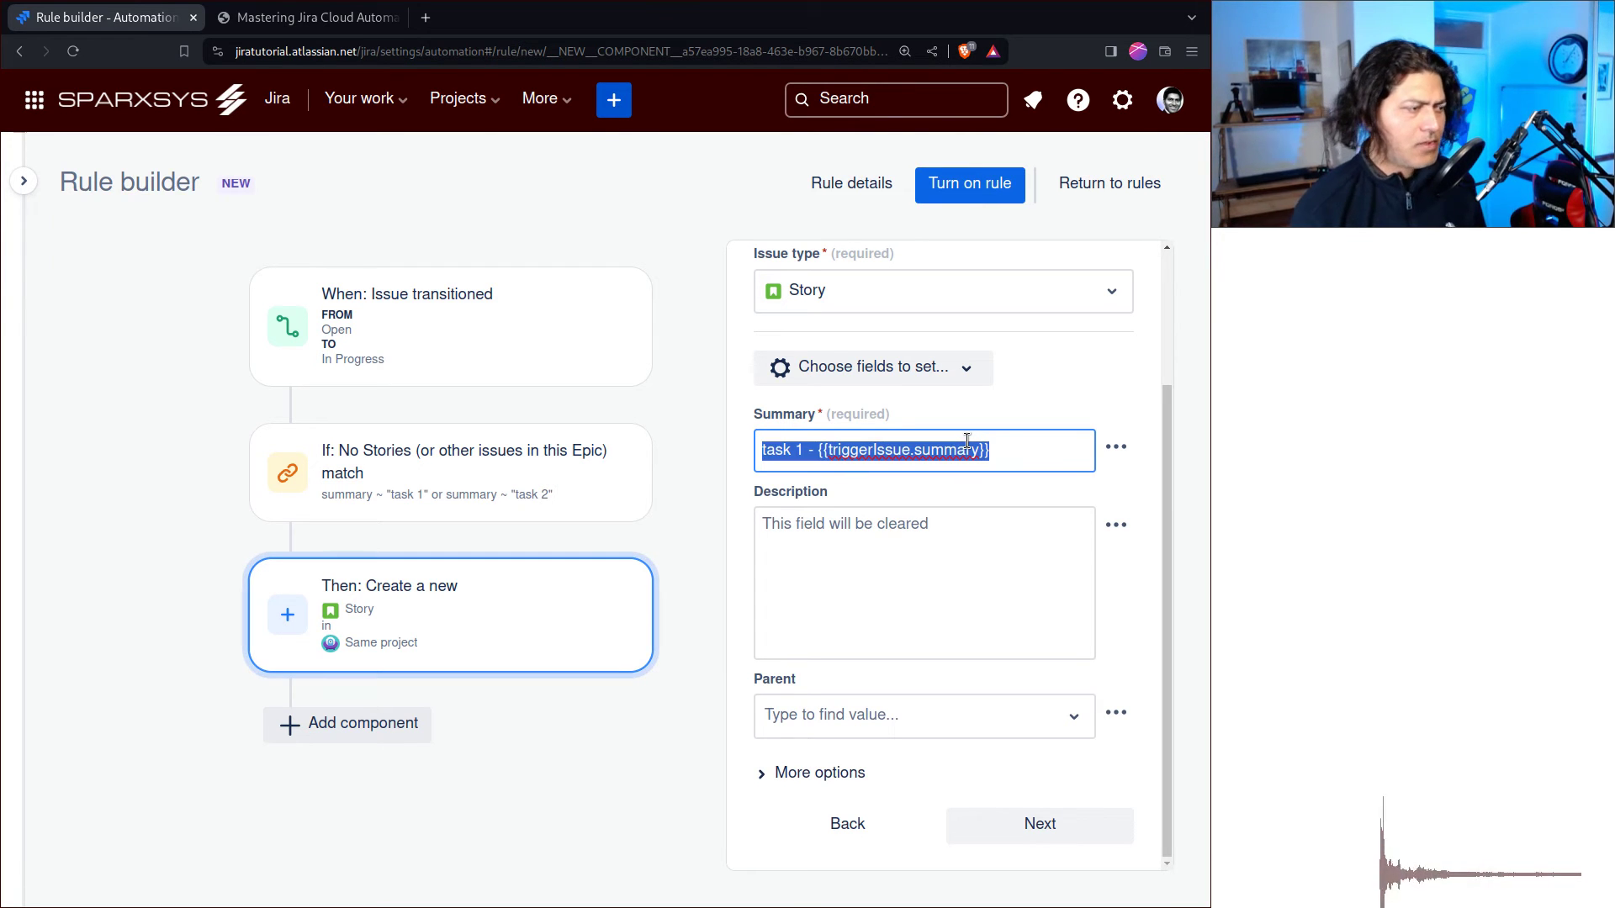
{"action": "left_click", "coordinate": [883, 714]}
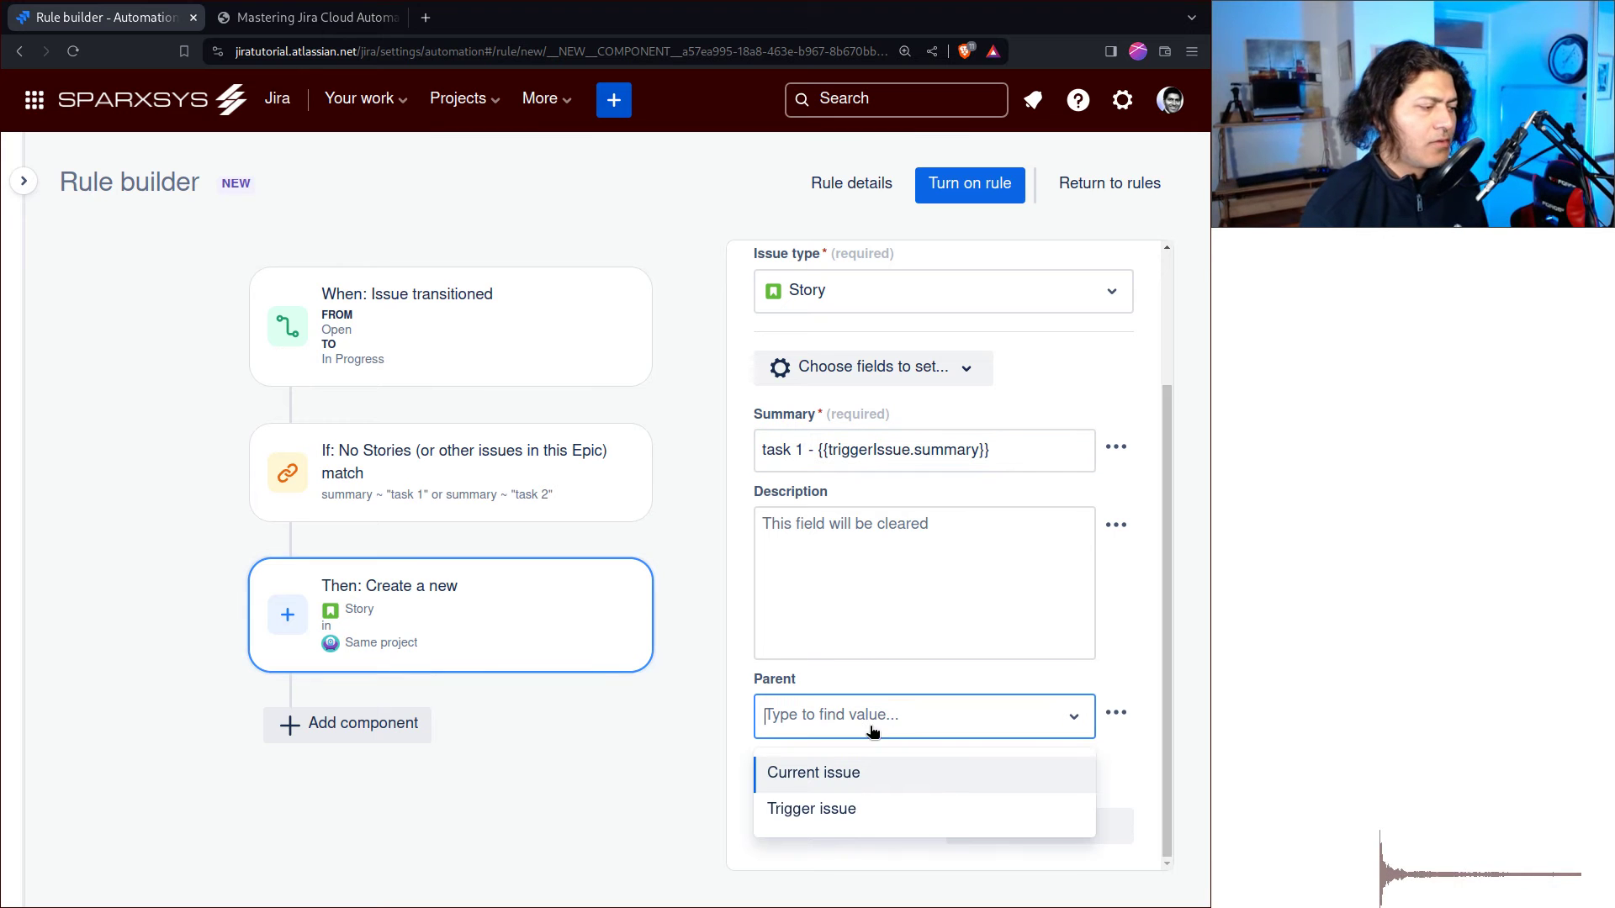
{"action": "left_click", "coordinate": [828, 809]}
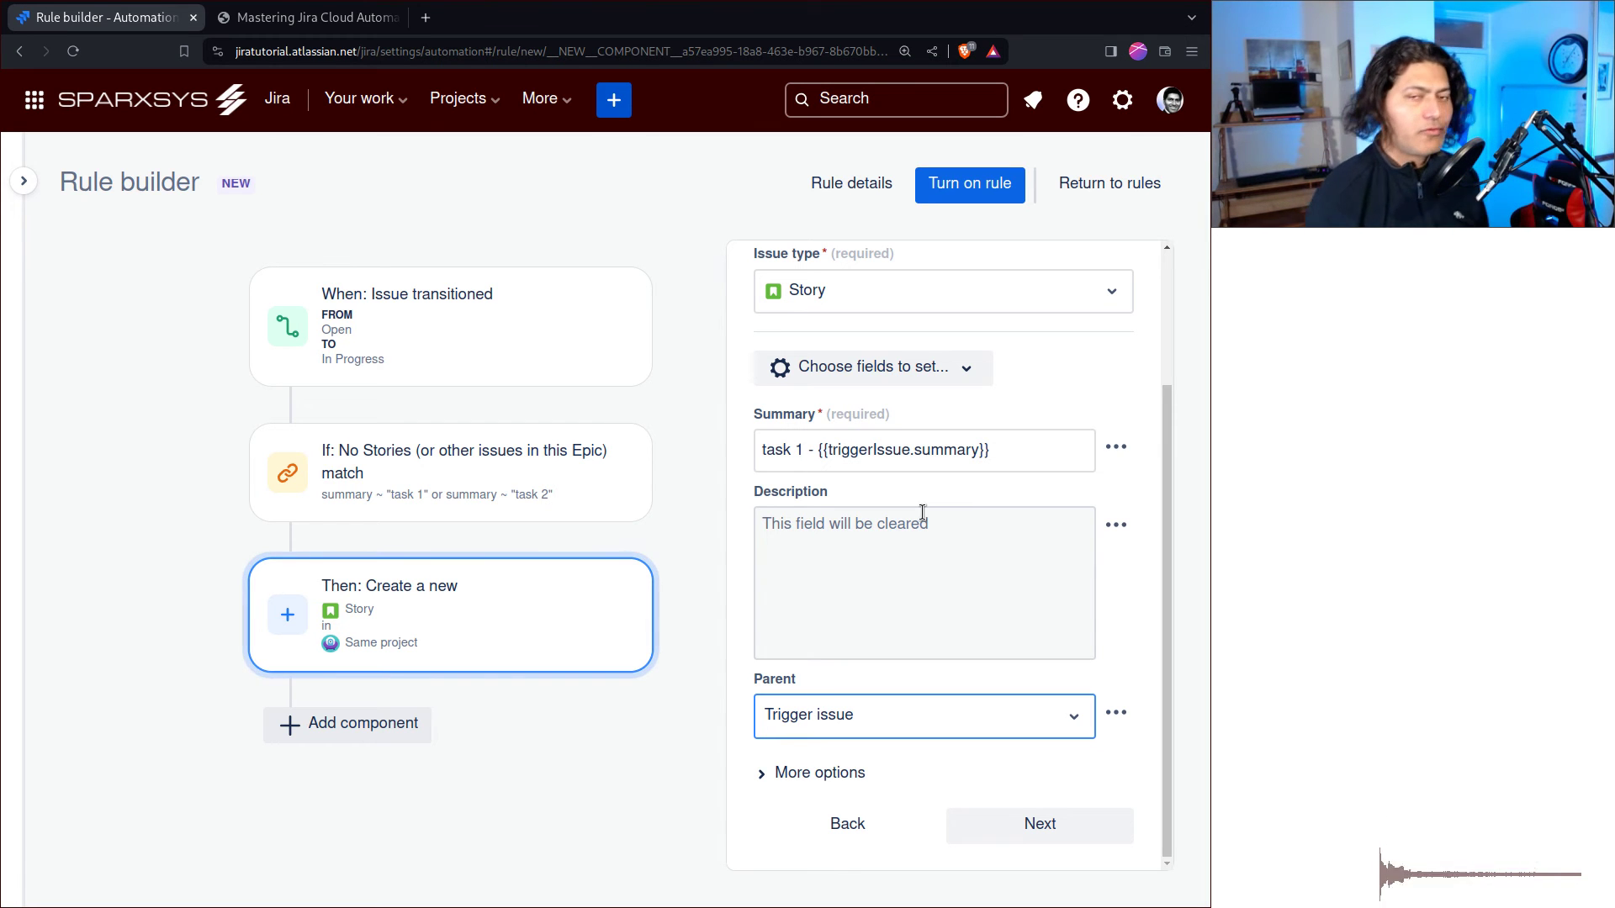
Duplicate the Create issue action, giving the copy the summary task 2 - {{triggerIssue.summary}}, and save it
{"action": "mouse_move", "coordinate": [529, 620]}
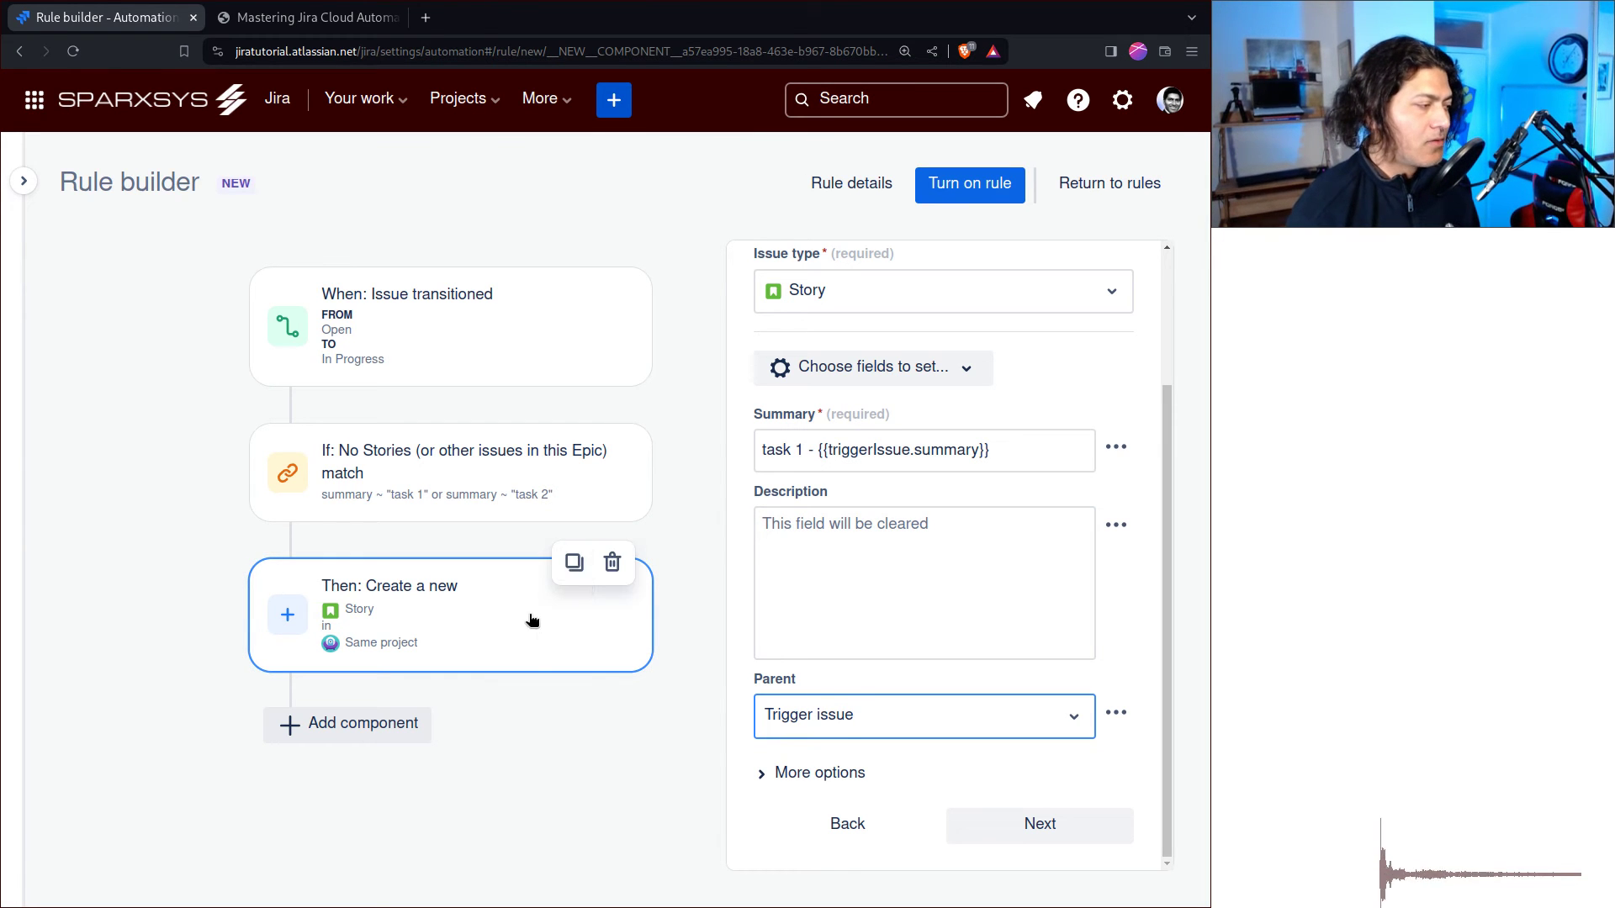
{"action": "left_click", "coordinate": [574, 564]}
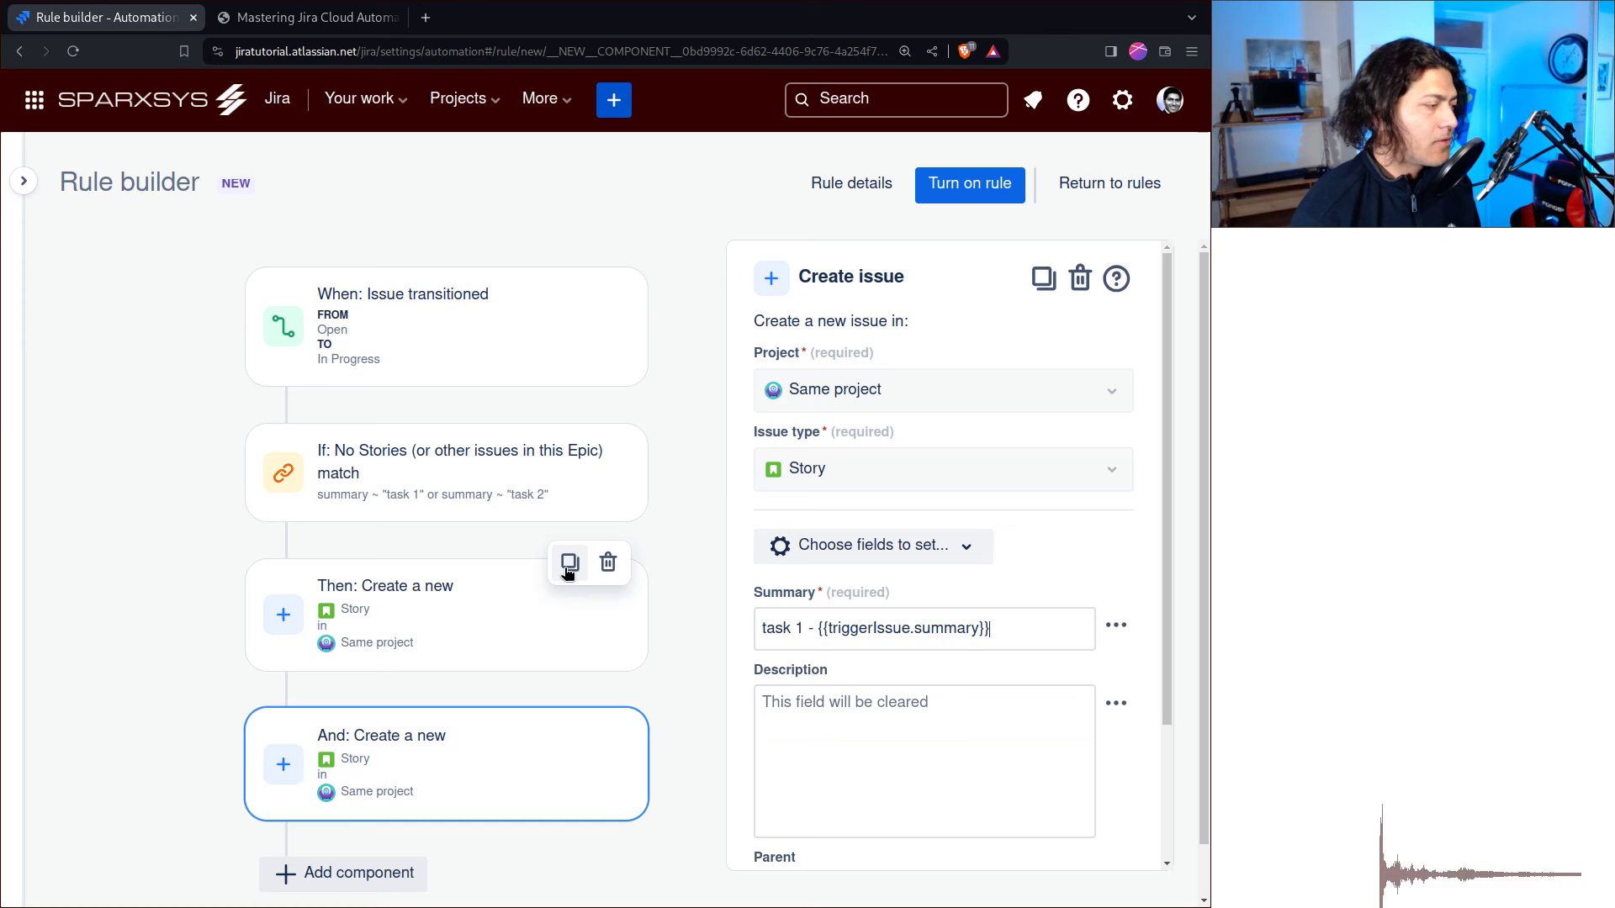
{"action": "left_click", "coordinate": [802, 628]}
{"action": "key", "text": "BackSpace"}
{"action": "type", "text": "2"}
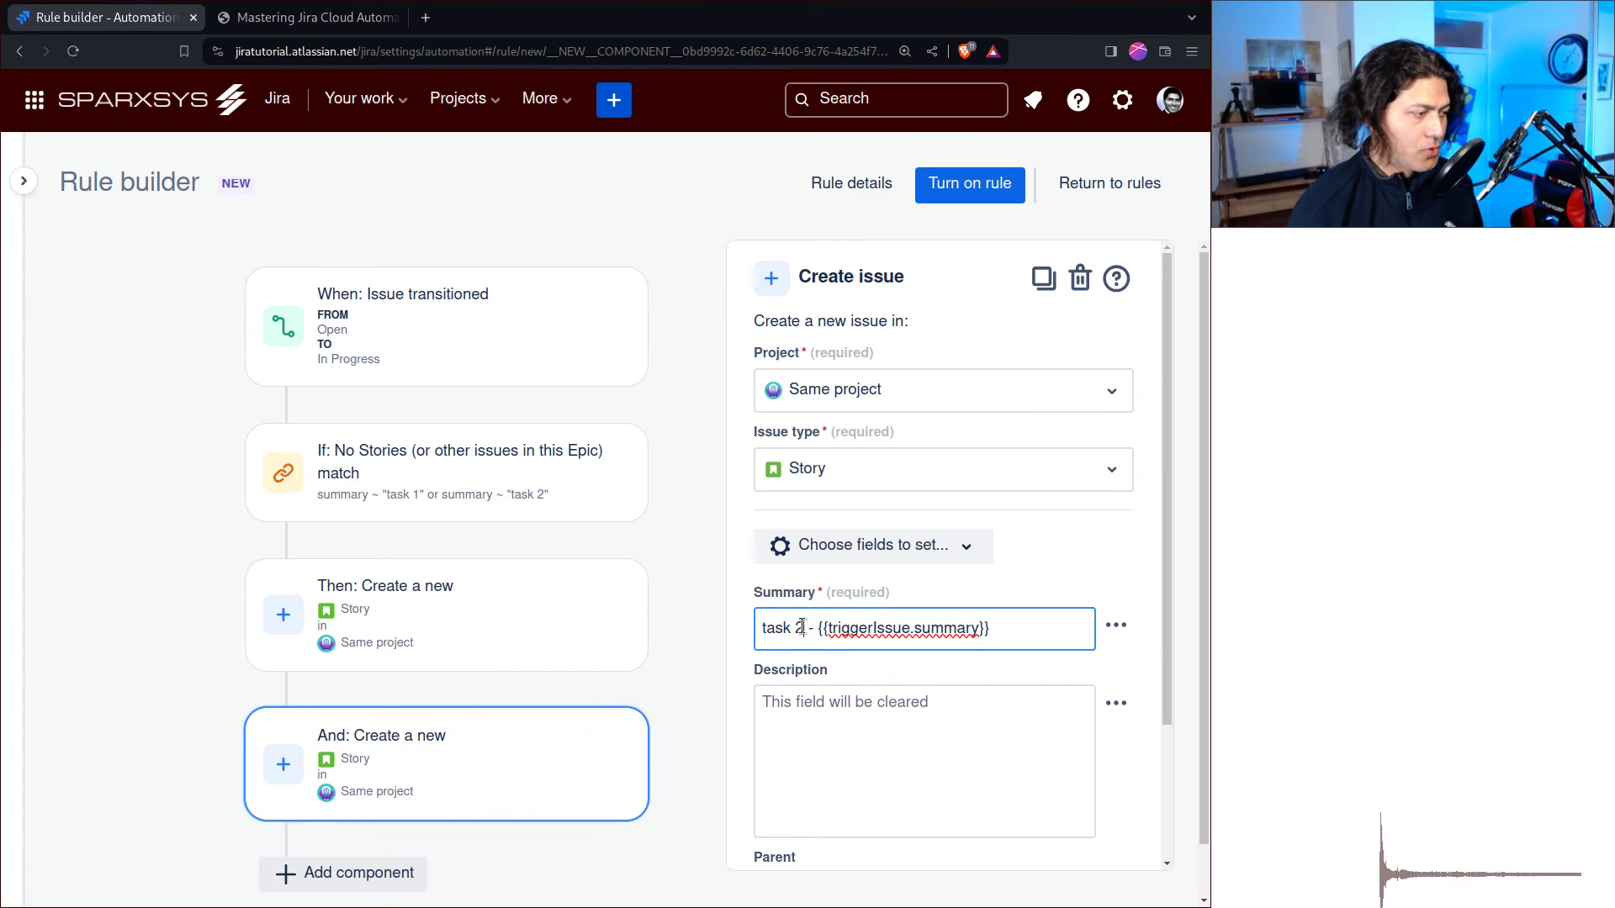
{"action": "scroll", "coordinate": [981, 544], "scroll_direction": "down", "scroll_amount": 3}
{"action": "left_click", "coordinate": [1033, 831]}
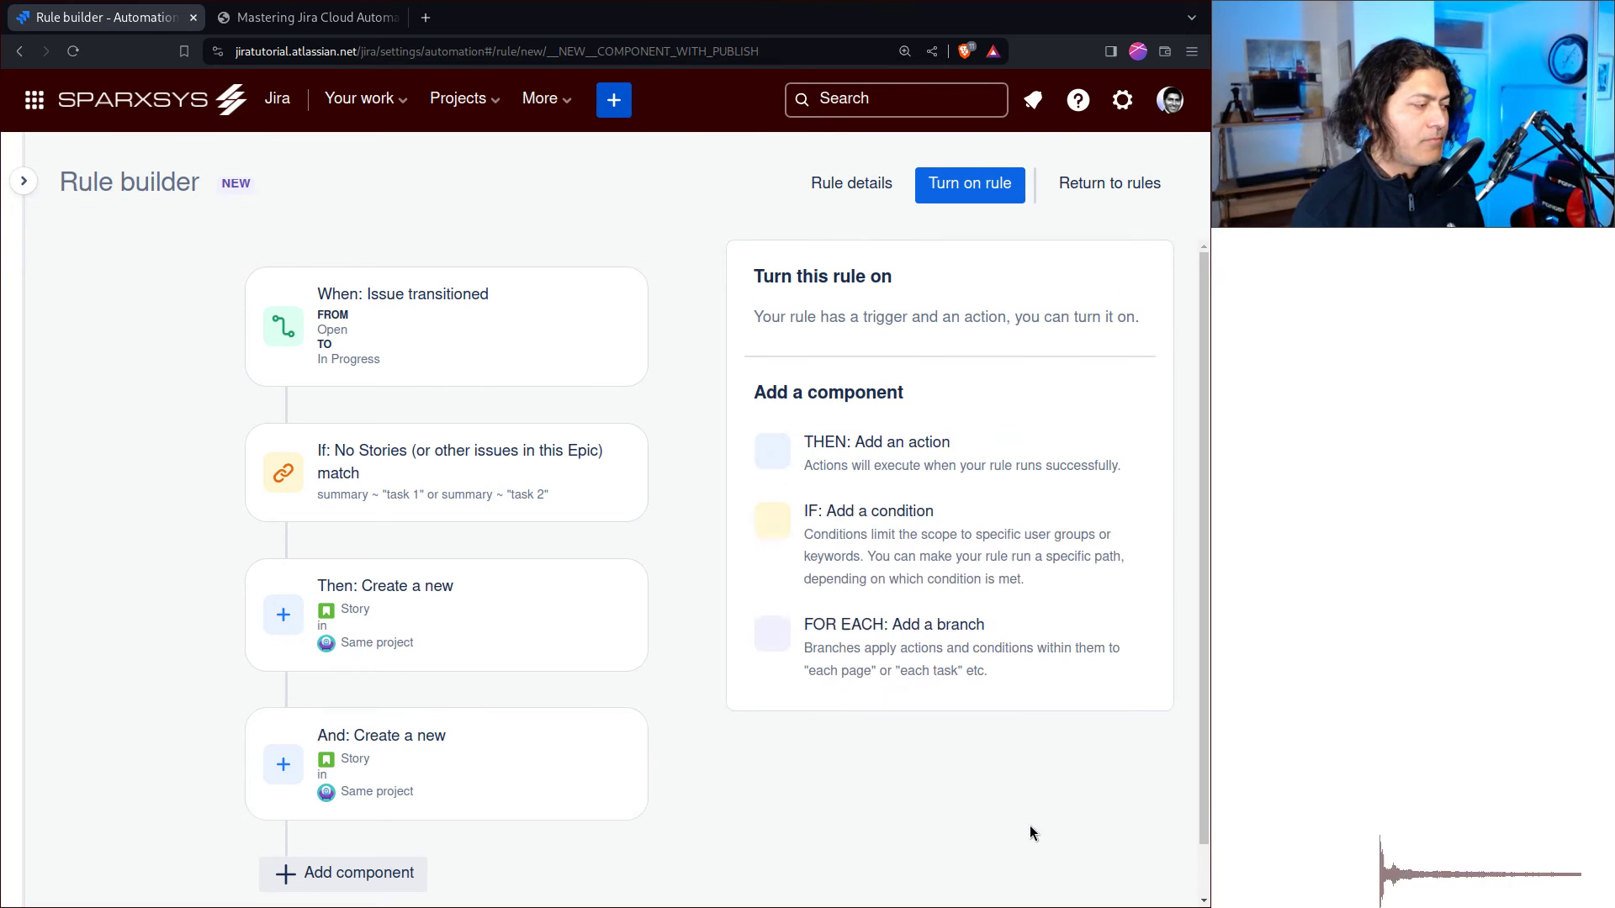
Name the rule create-stories-under-an-epic and turn it on, leaving it editable by all admins
{"action": "left_click", "coordinate": [971, 185]}
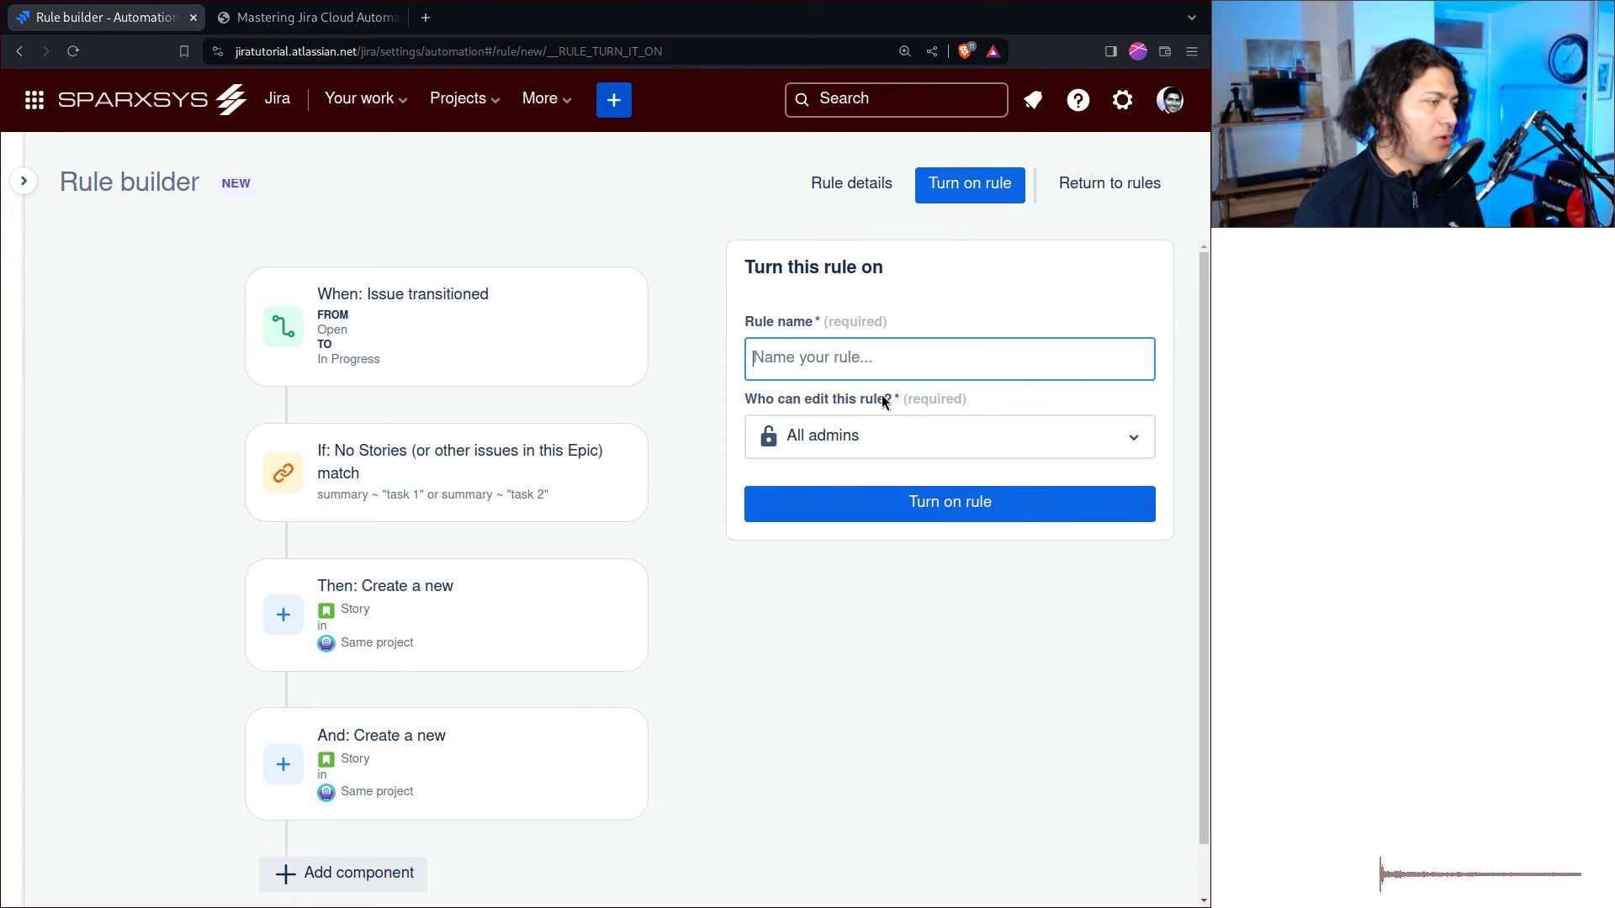
{"action": "type", "text": "create"}
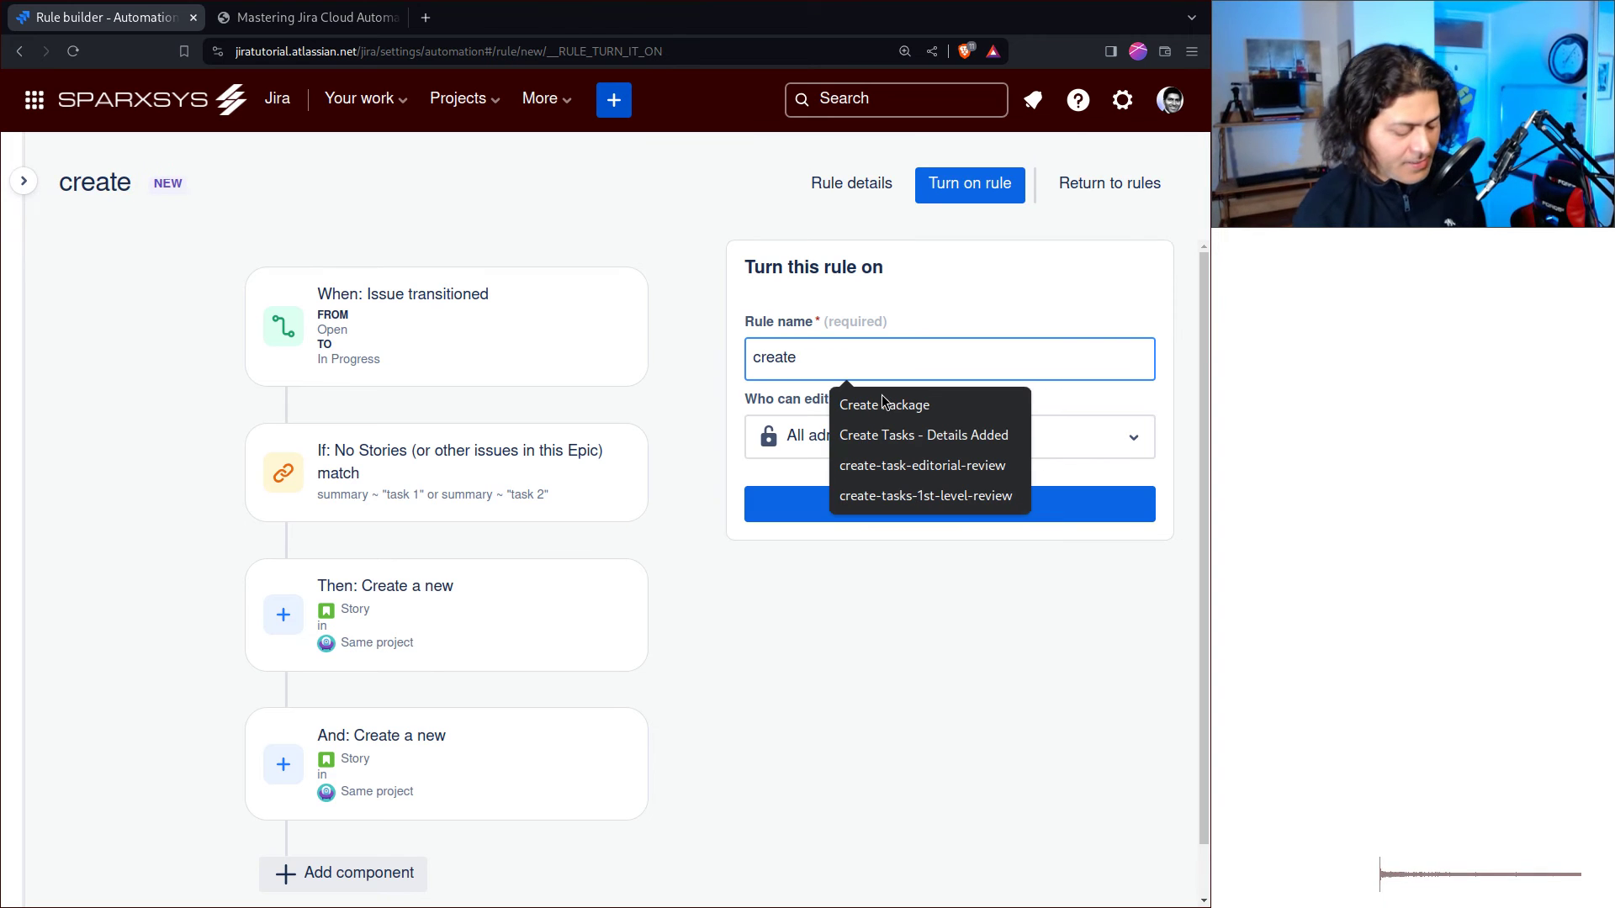
{"action": "type", "text": "-stori"}
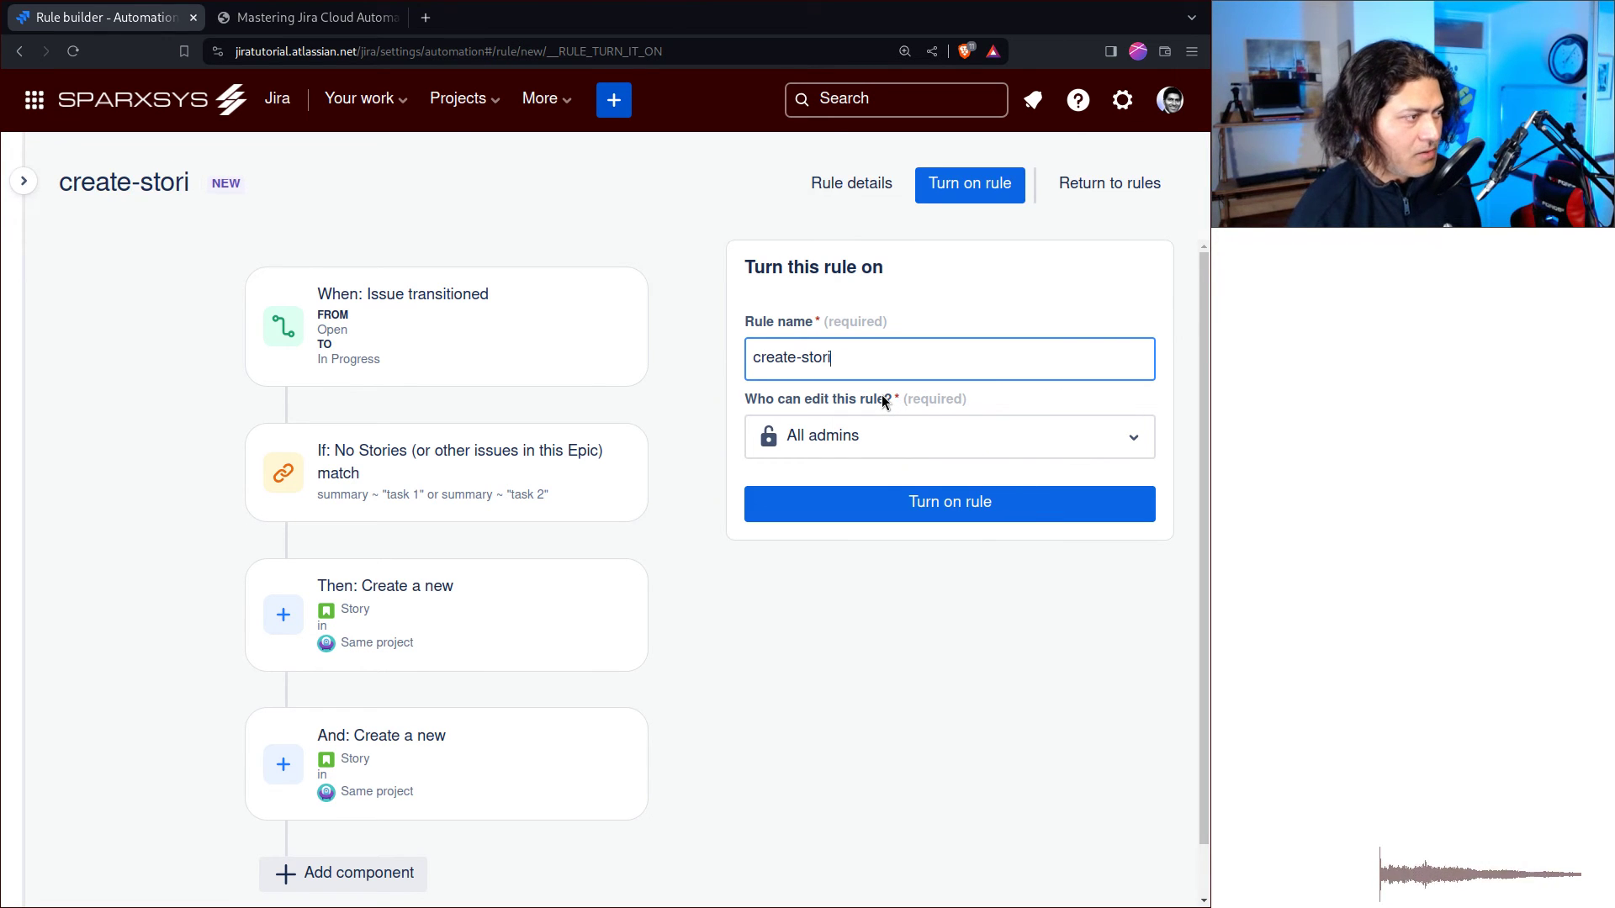
{"action": "type", "text": "es-under-an"}
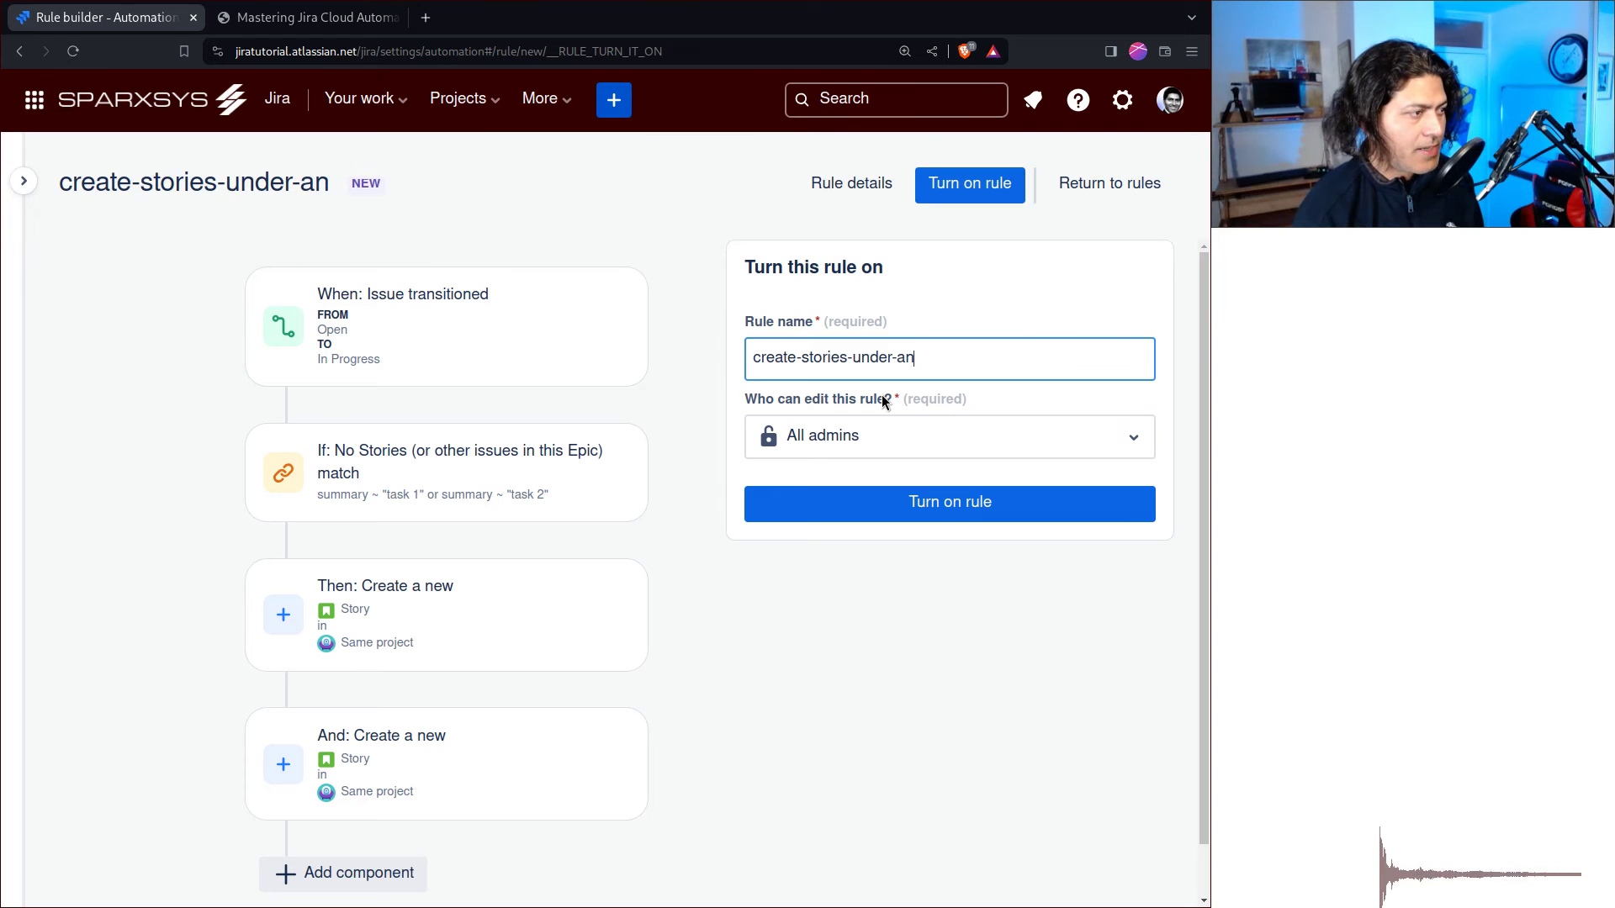
{"action": "type", "text": "-epic"}
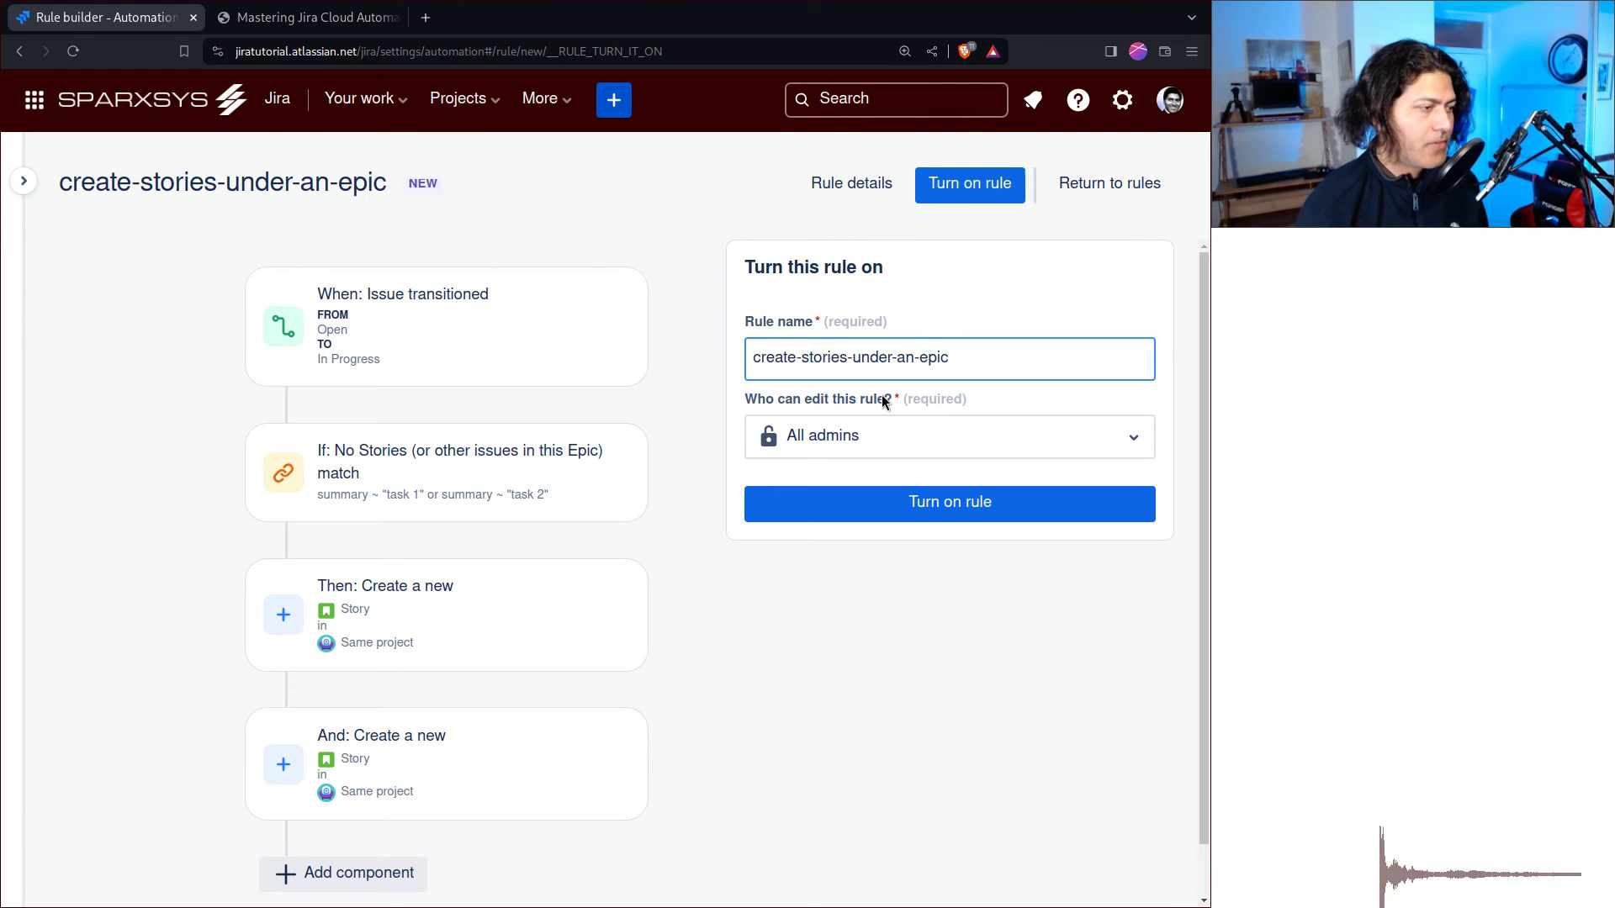
{"action": "left_click", "coordinate": [888, 506]}
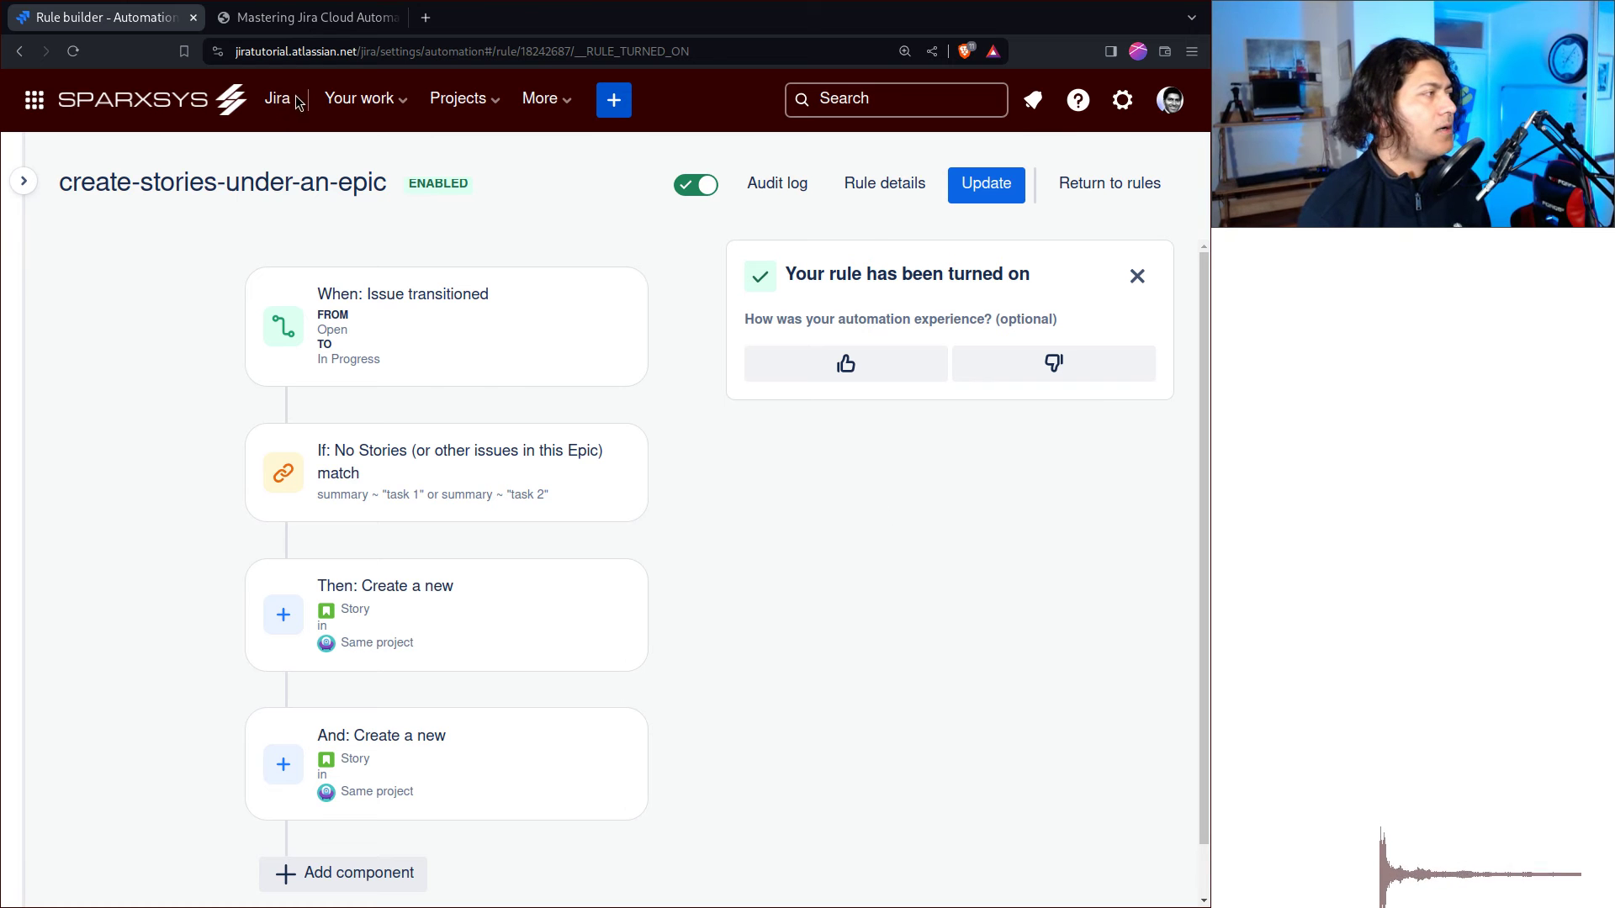
Open the recently viewed epic SSP-46 in a new browser tab
{"action": "left_click", "coordinate": [929, 101]}
{"action": "middle_click", "coordinate": [261, 225]}
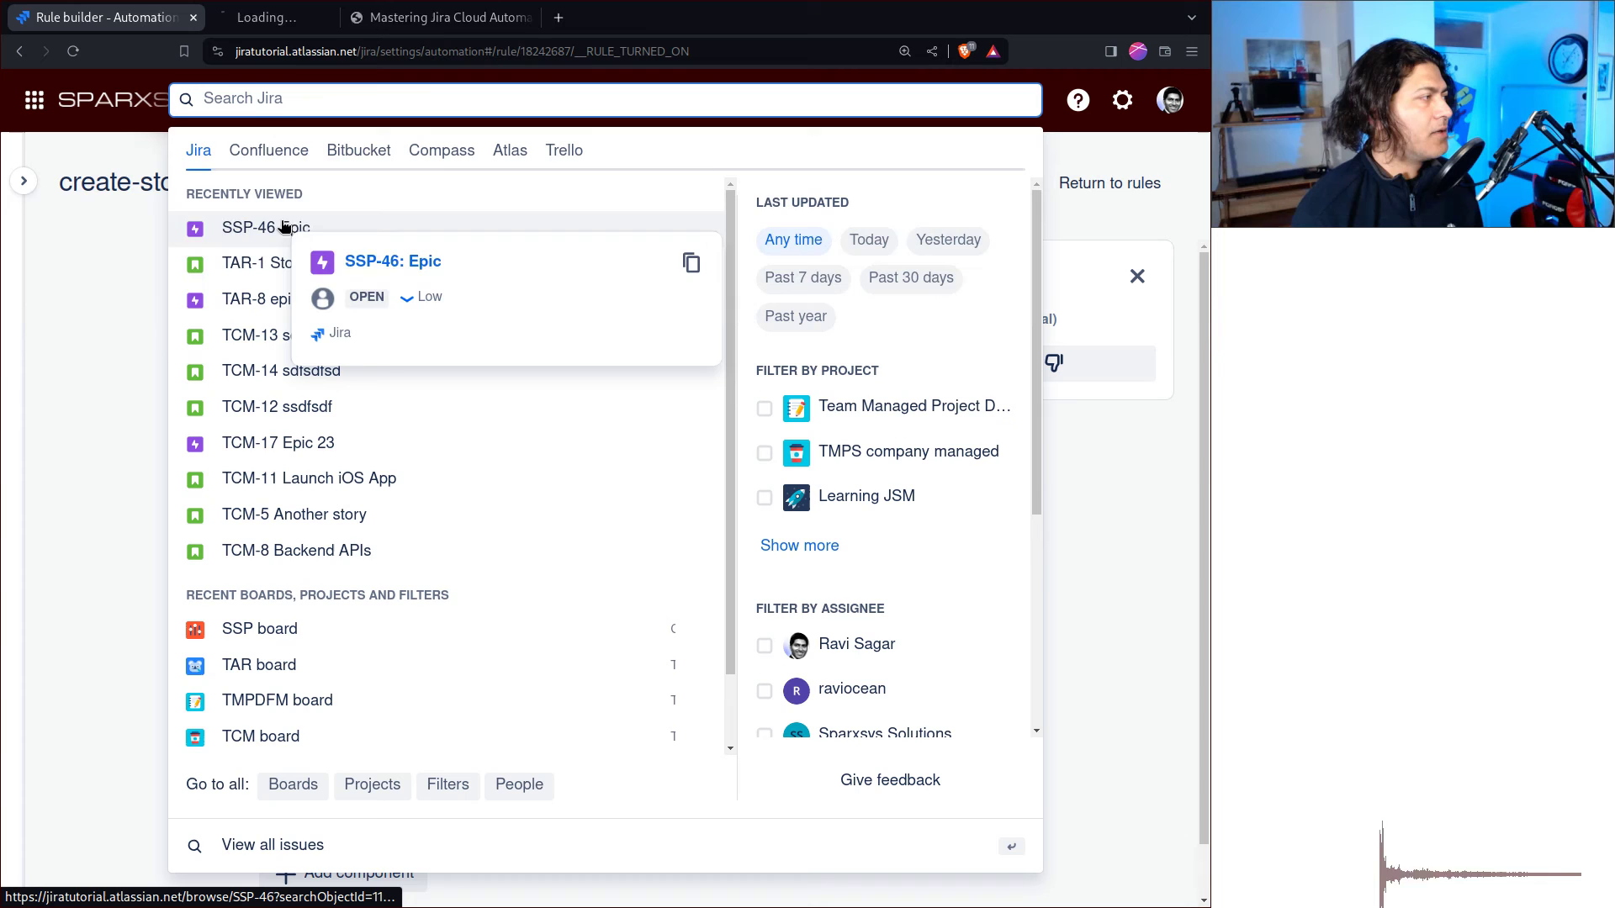
{"action": "left_click", "coordinate": [301, 25]}
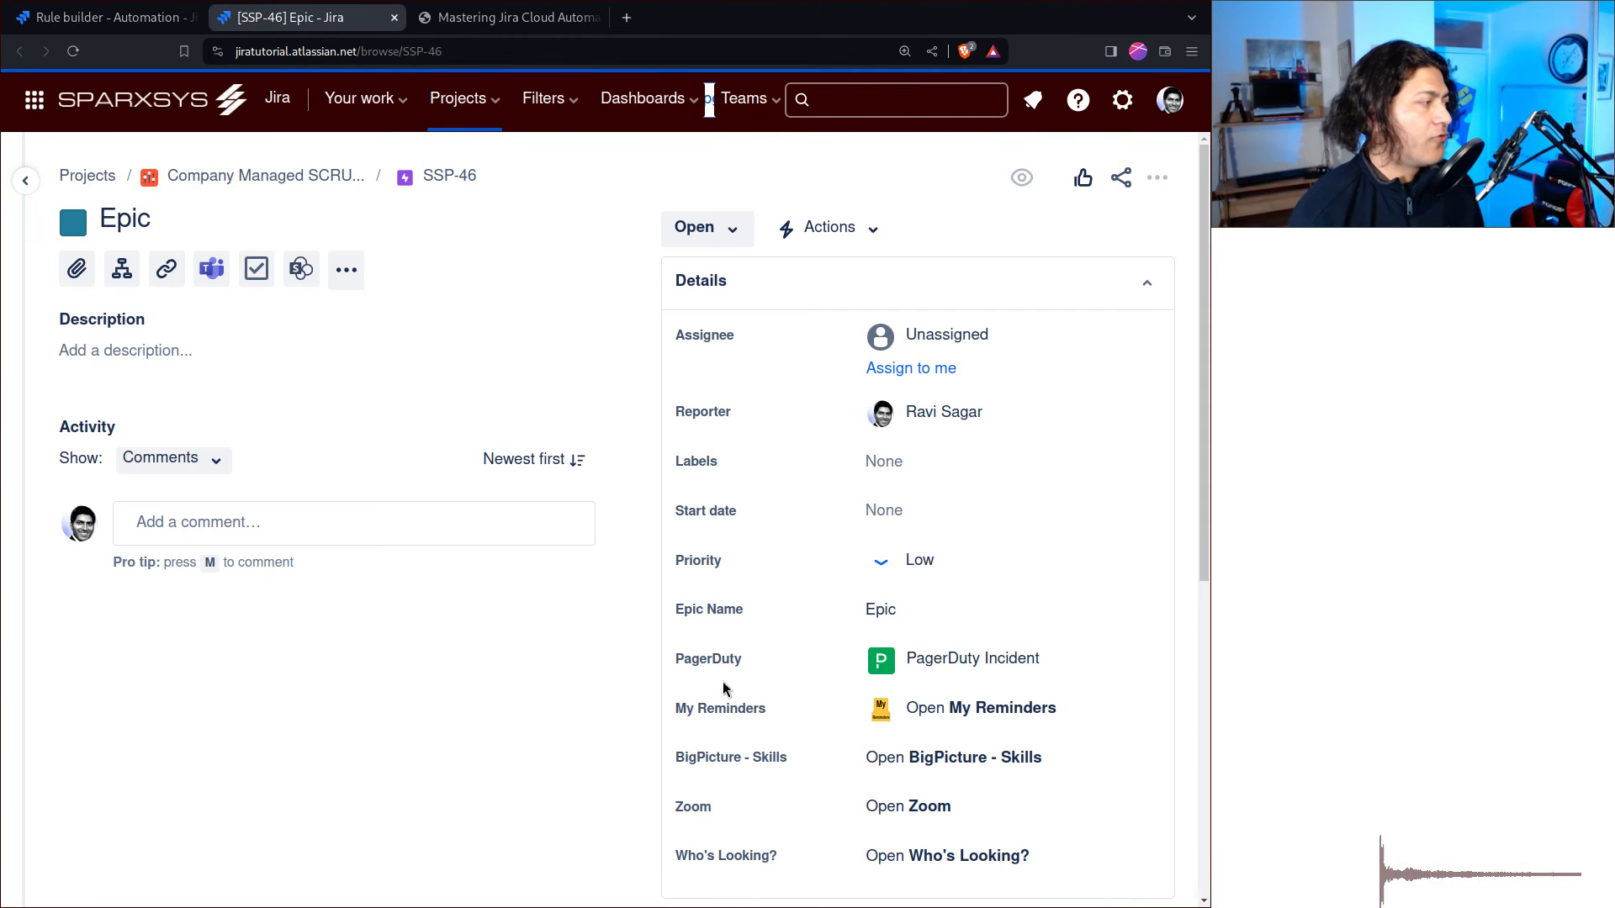
Move epic SSP-46 to In Progress and reload it to check the child issues the rule creates
{"action": "left_click", "coordinate": [709, 234]}
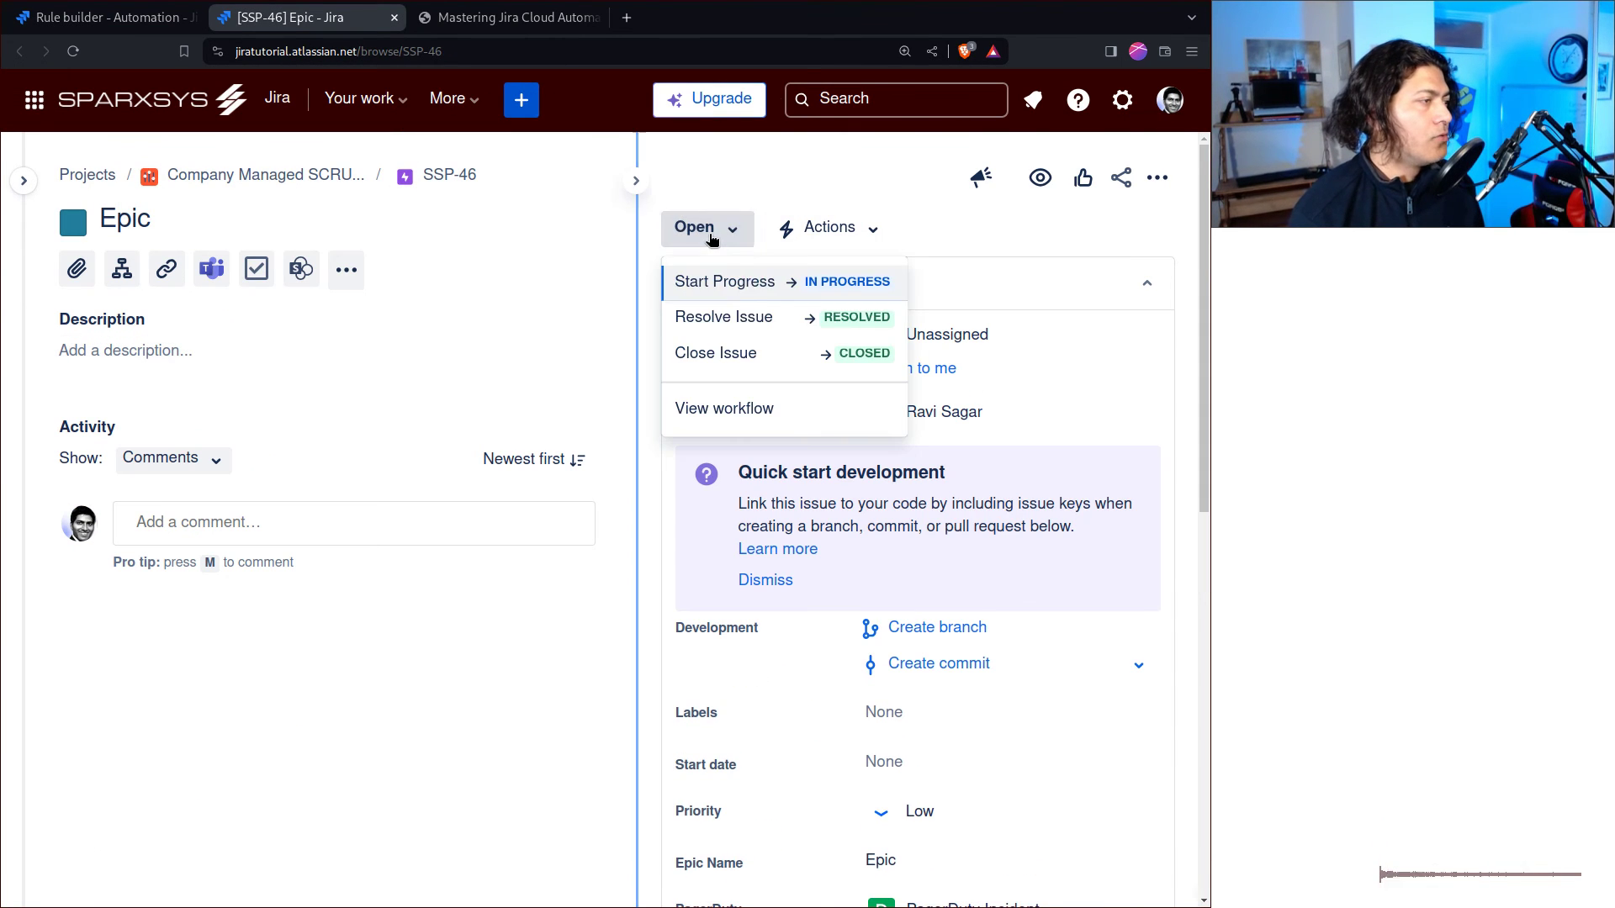
{"action": "left_click", "coordinate": [731, 280]}
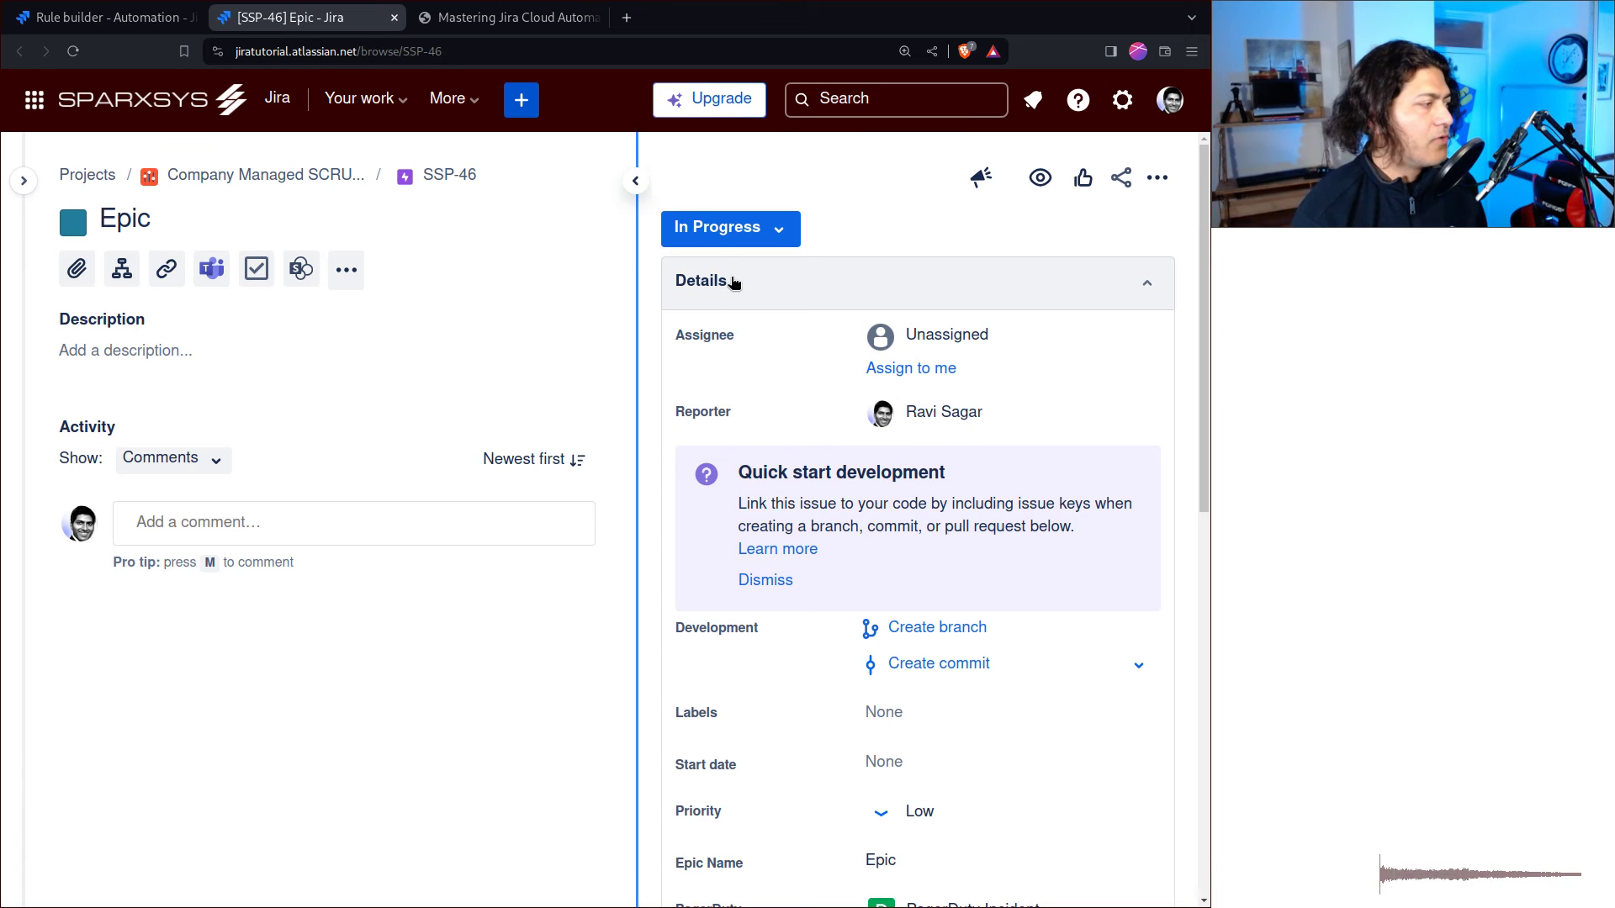
{"action": "left_click", "coordinate": [72, 51]}
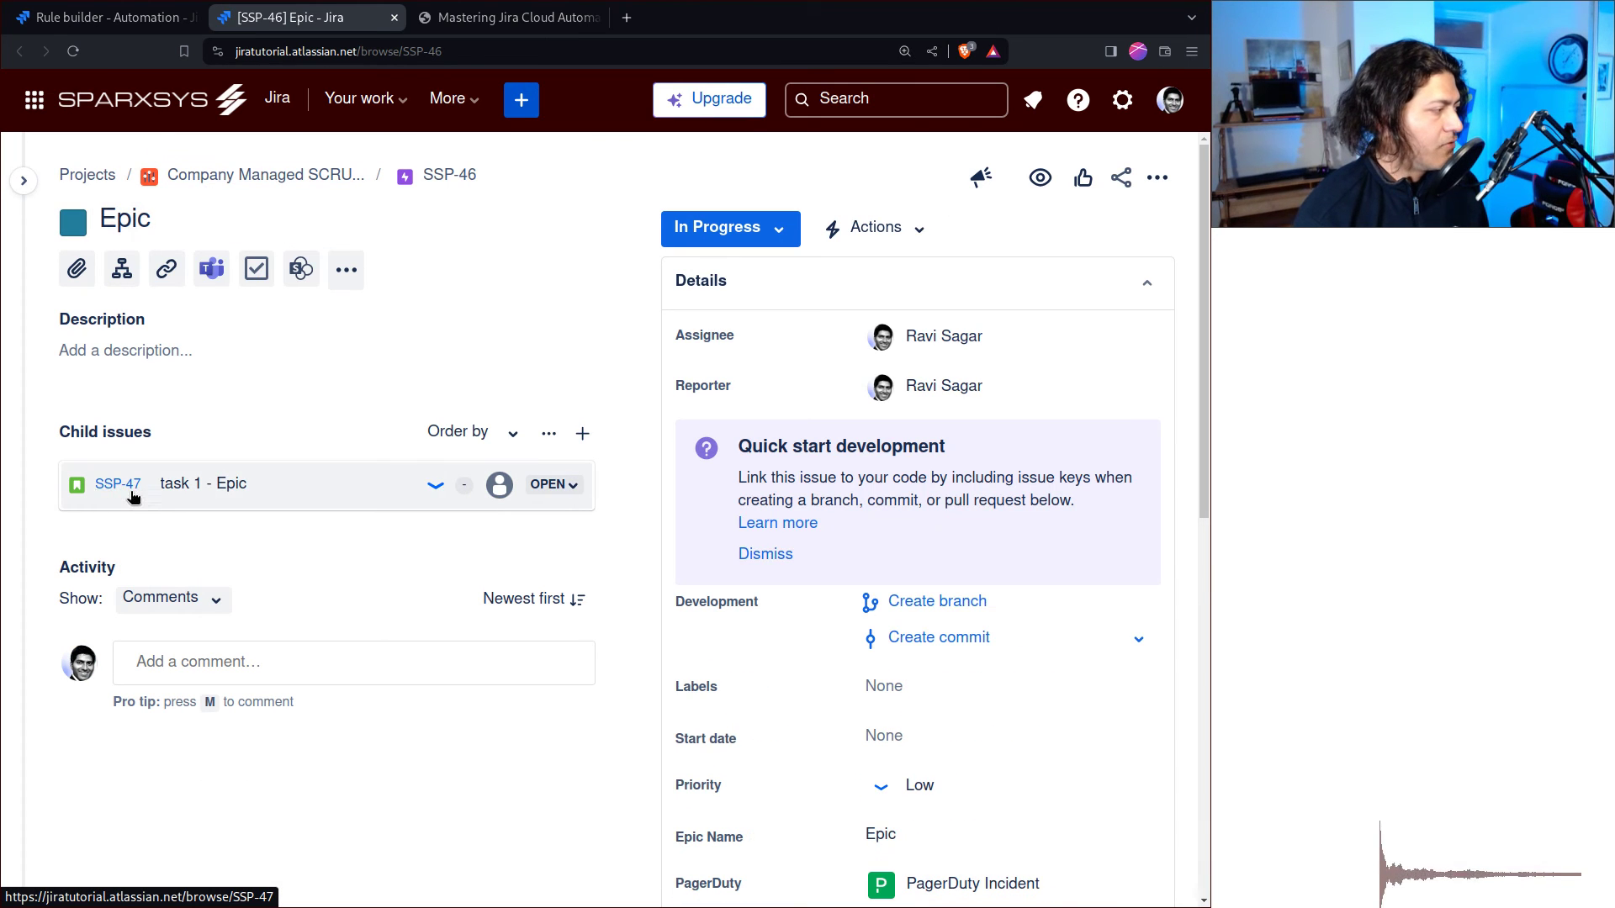
{"action": "left_click", "coordinate": [74, 53]}
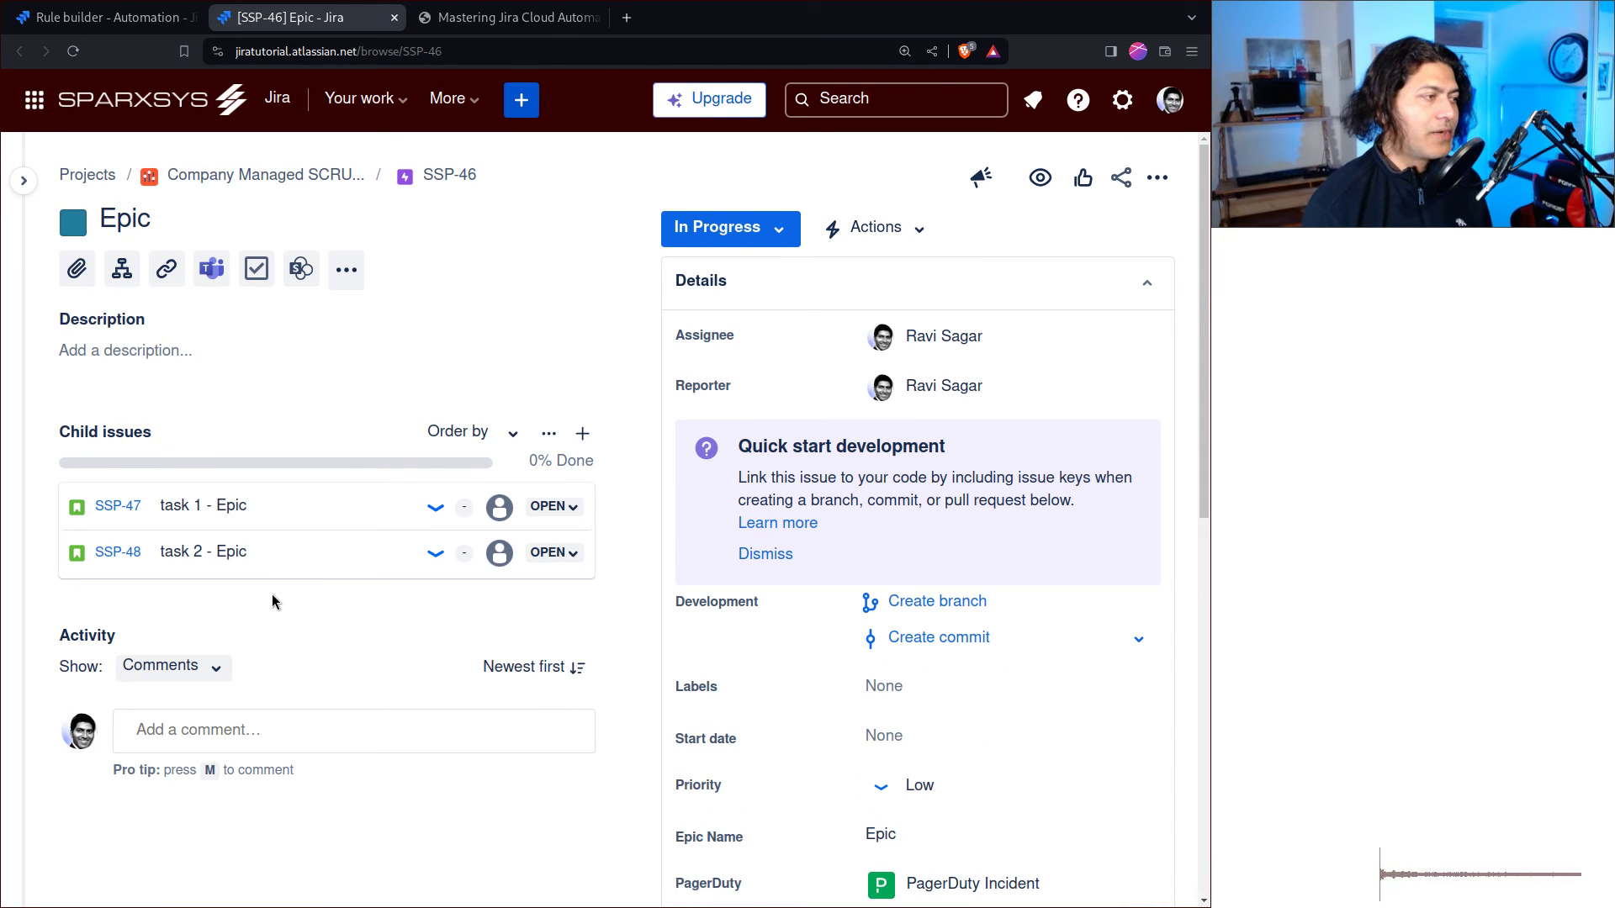
Retrigger the rule by returning the epic to Open and moving it to In Progress again
{"action": "left_click", "coordinate": [782, 236]}
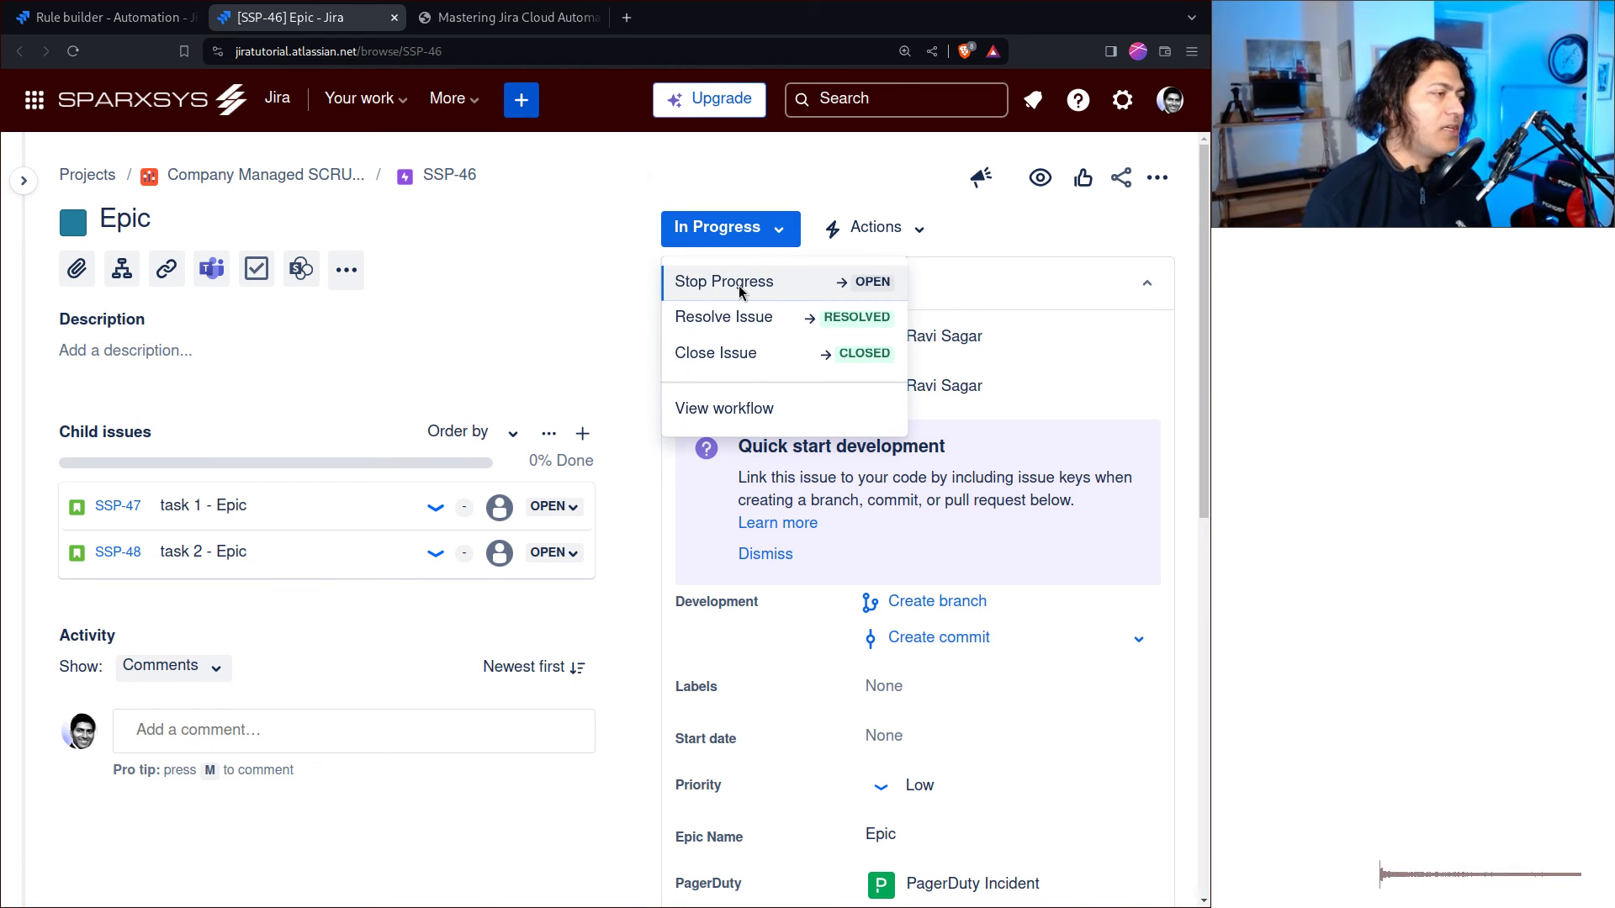
{"action": "left_click", "coordinate": [740, 283]}
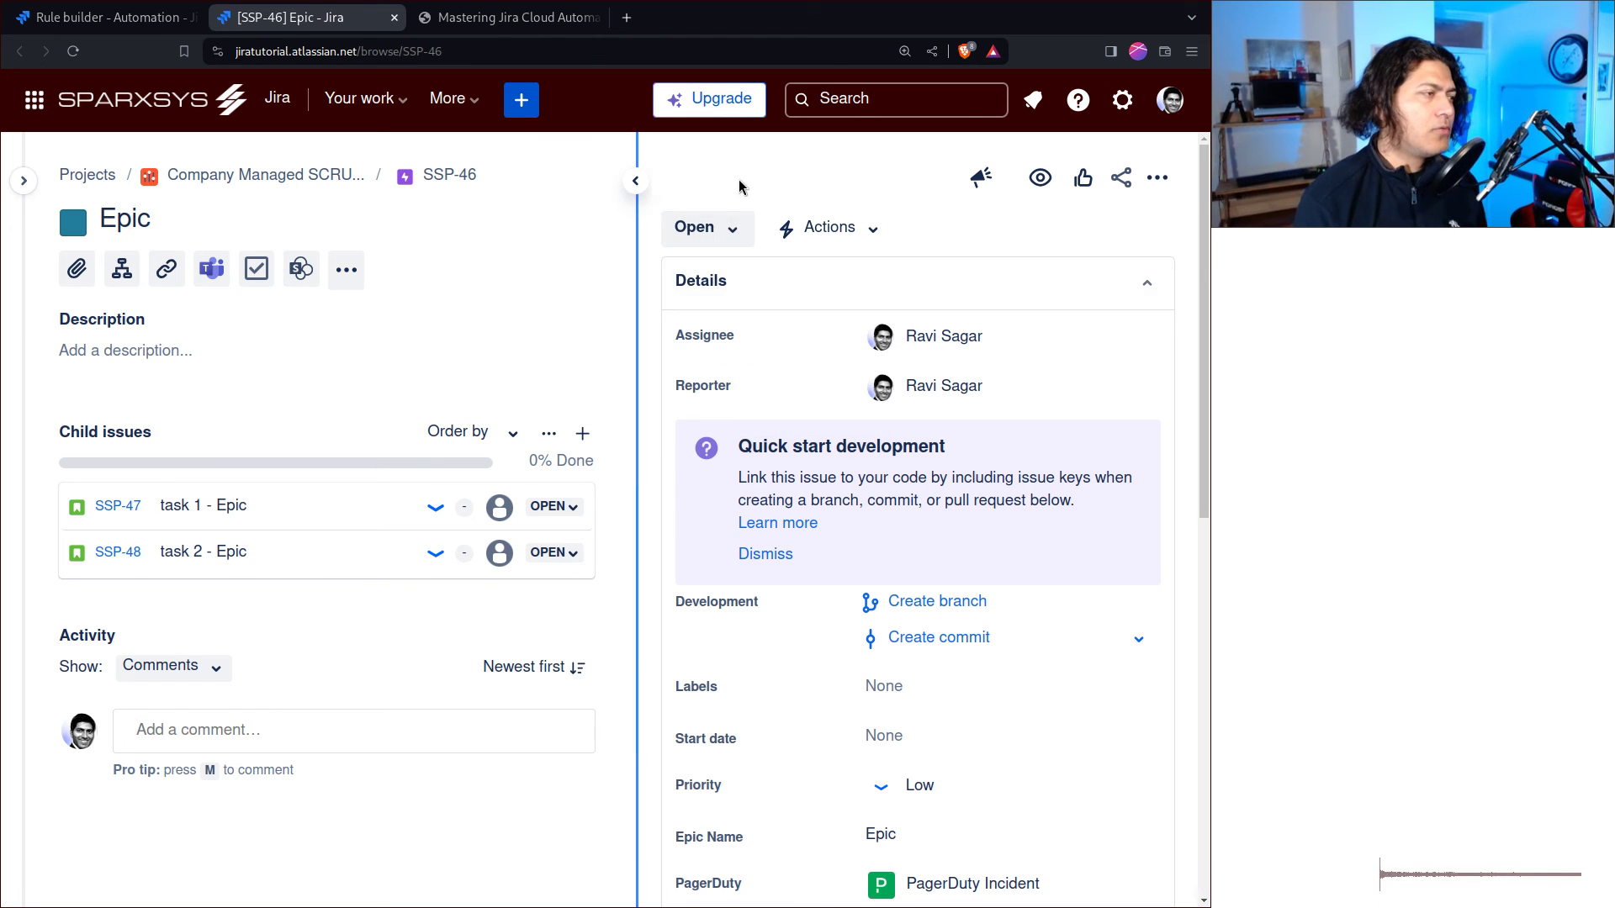
{"action": "left_click", "coordinate": [740, 239]}
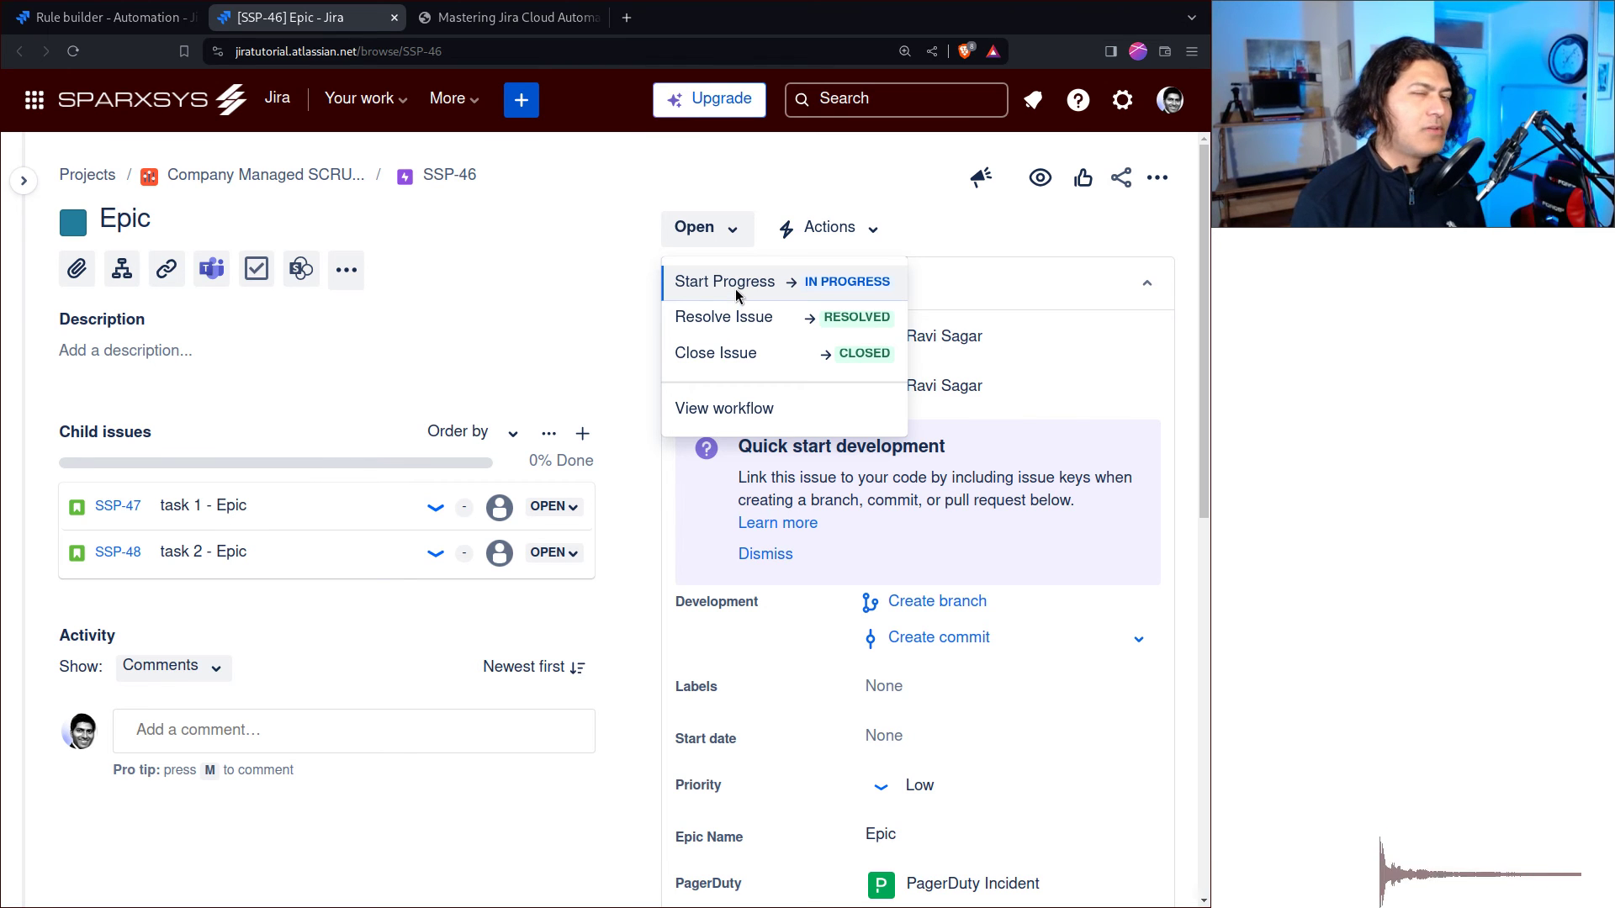
{"action": "left_click", "coordinate": [740, 282]}
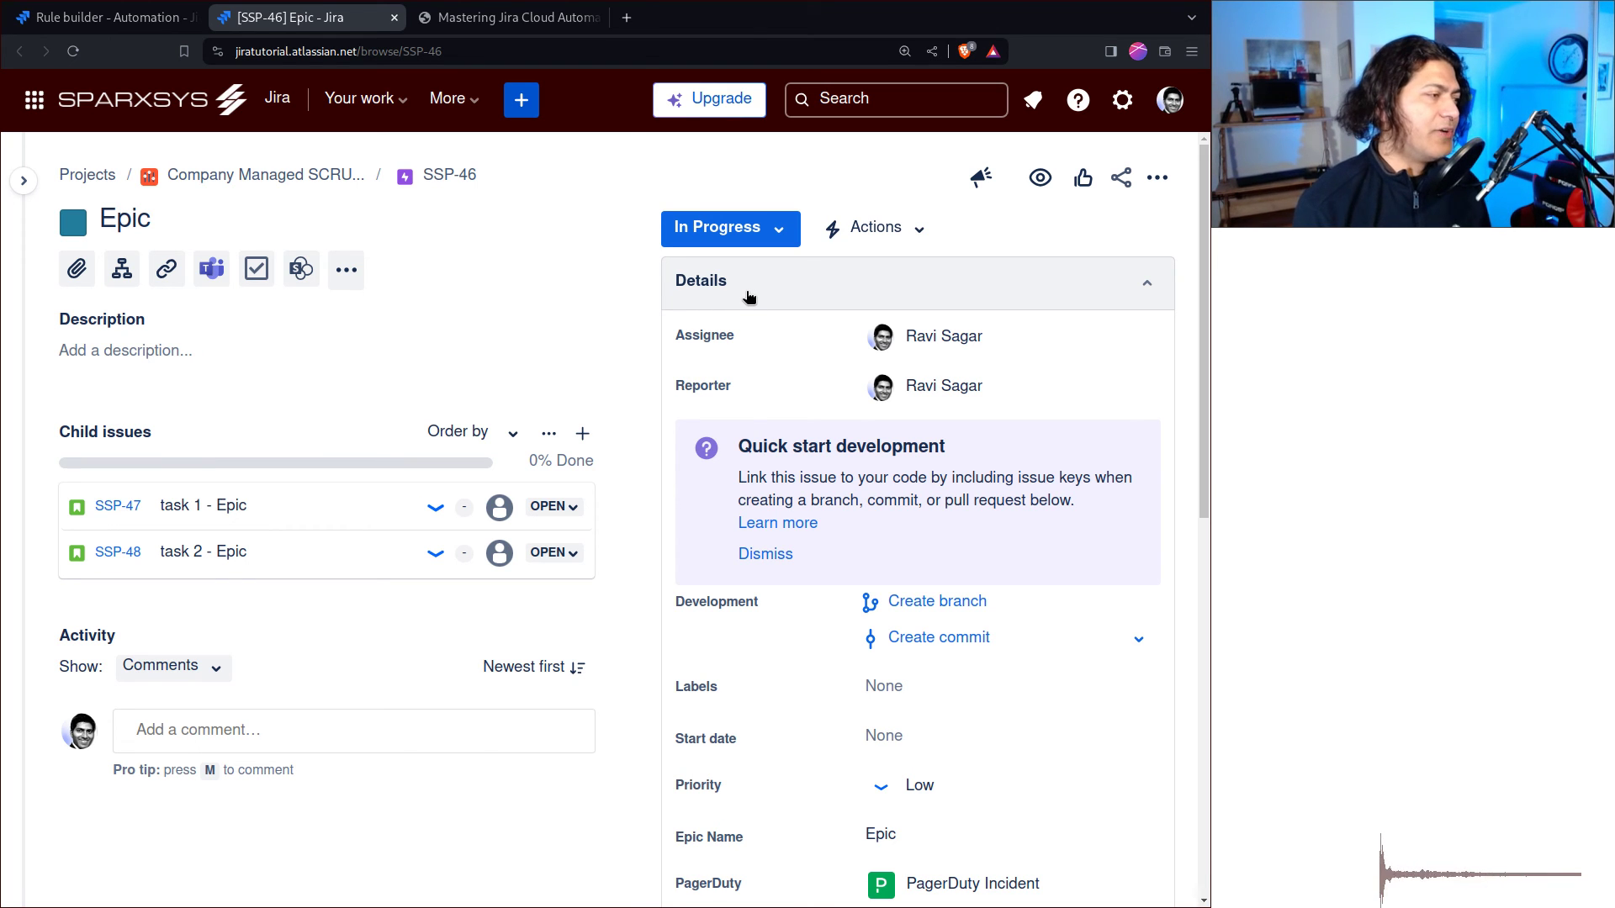
Reload the epic and examine its child issues for duplicate stories
{"action": "left_click", "coordinate": [73, 51]}
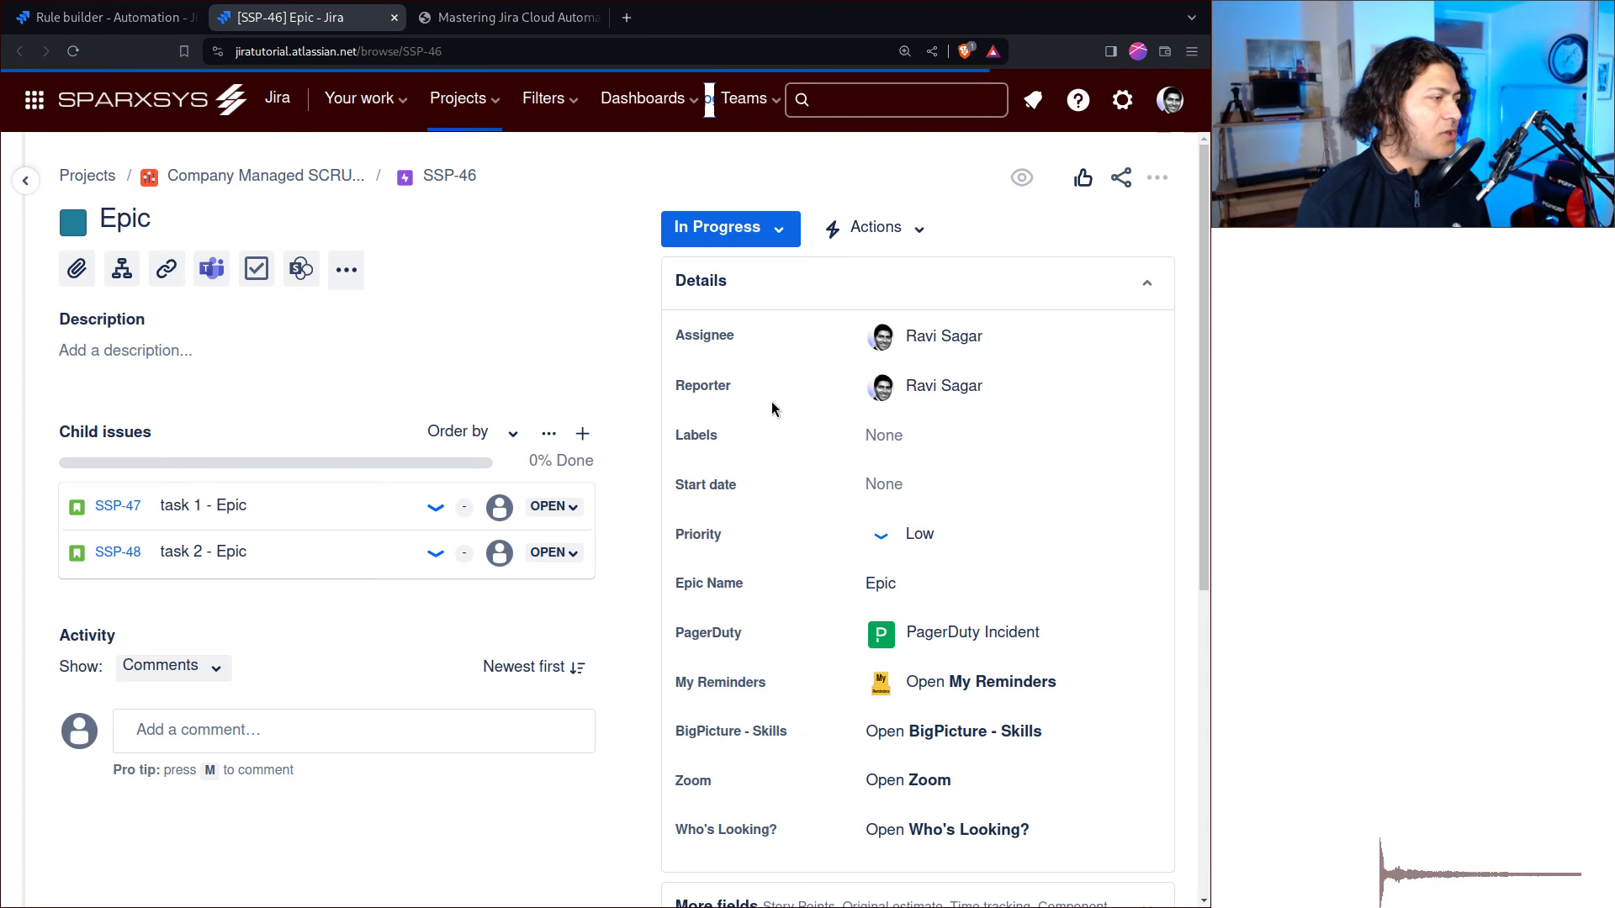
{"action": "left_click", "coordinate": [73, 57]}
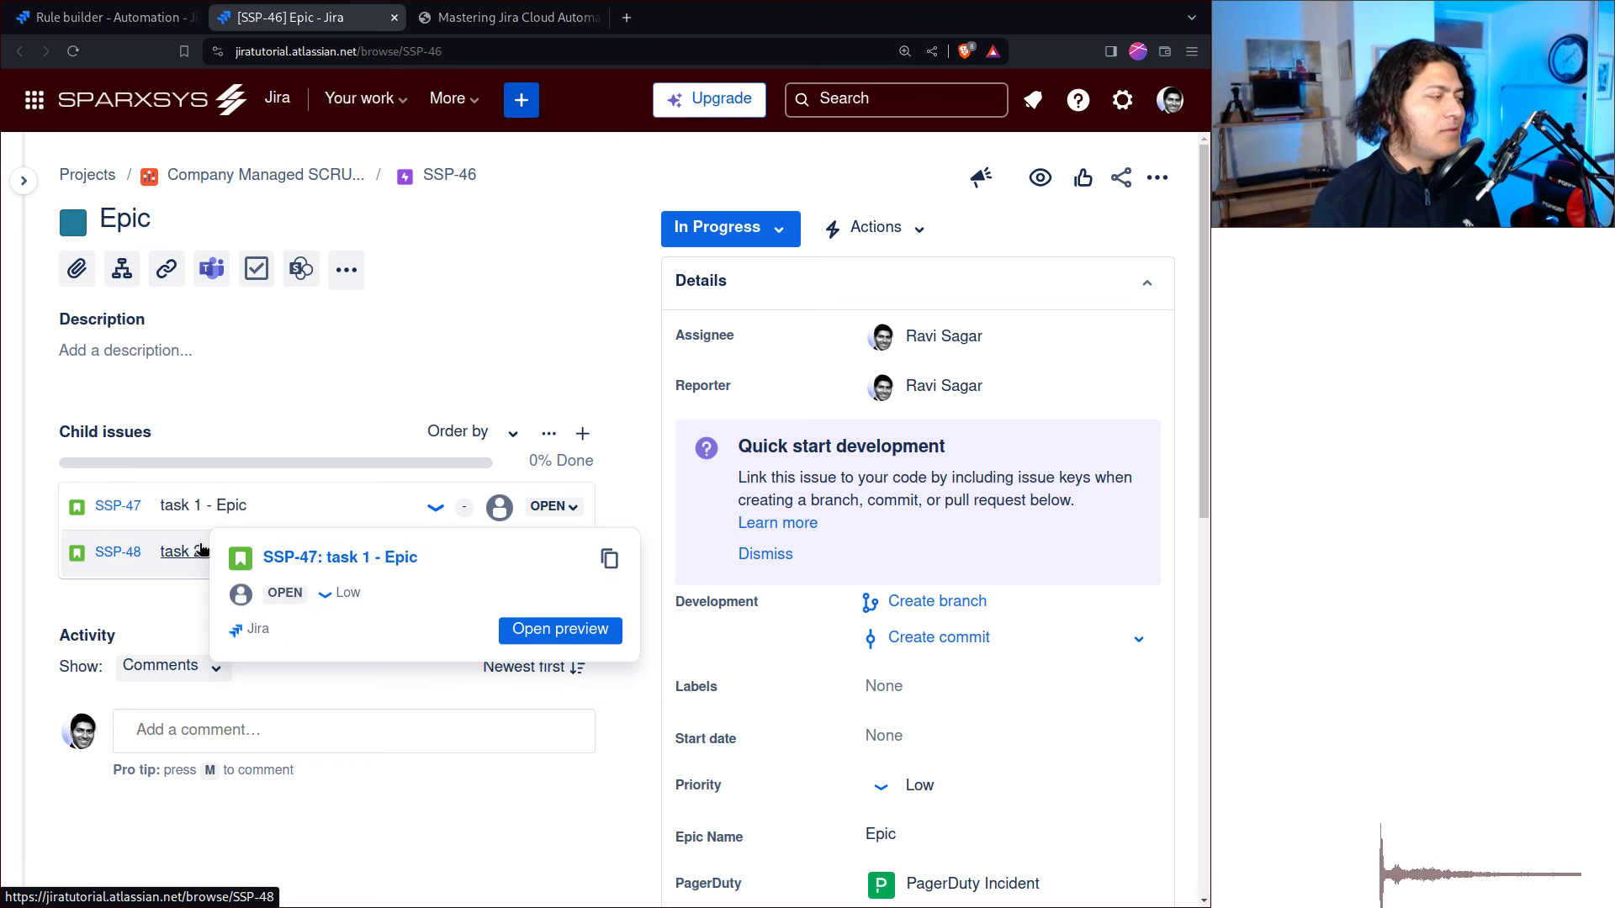
{"action": "mouse_move", "coordinate": [196, 549]}
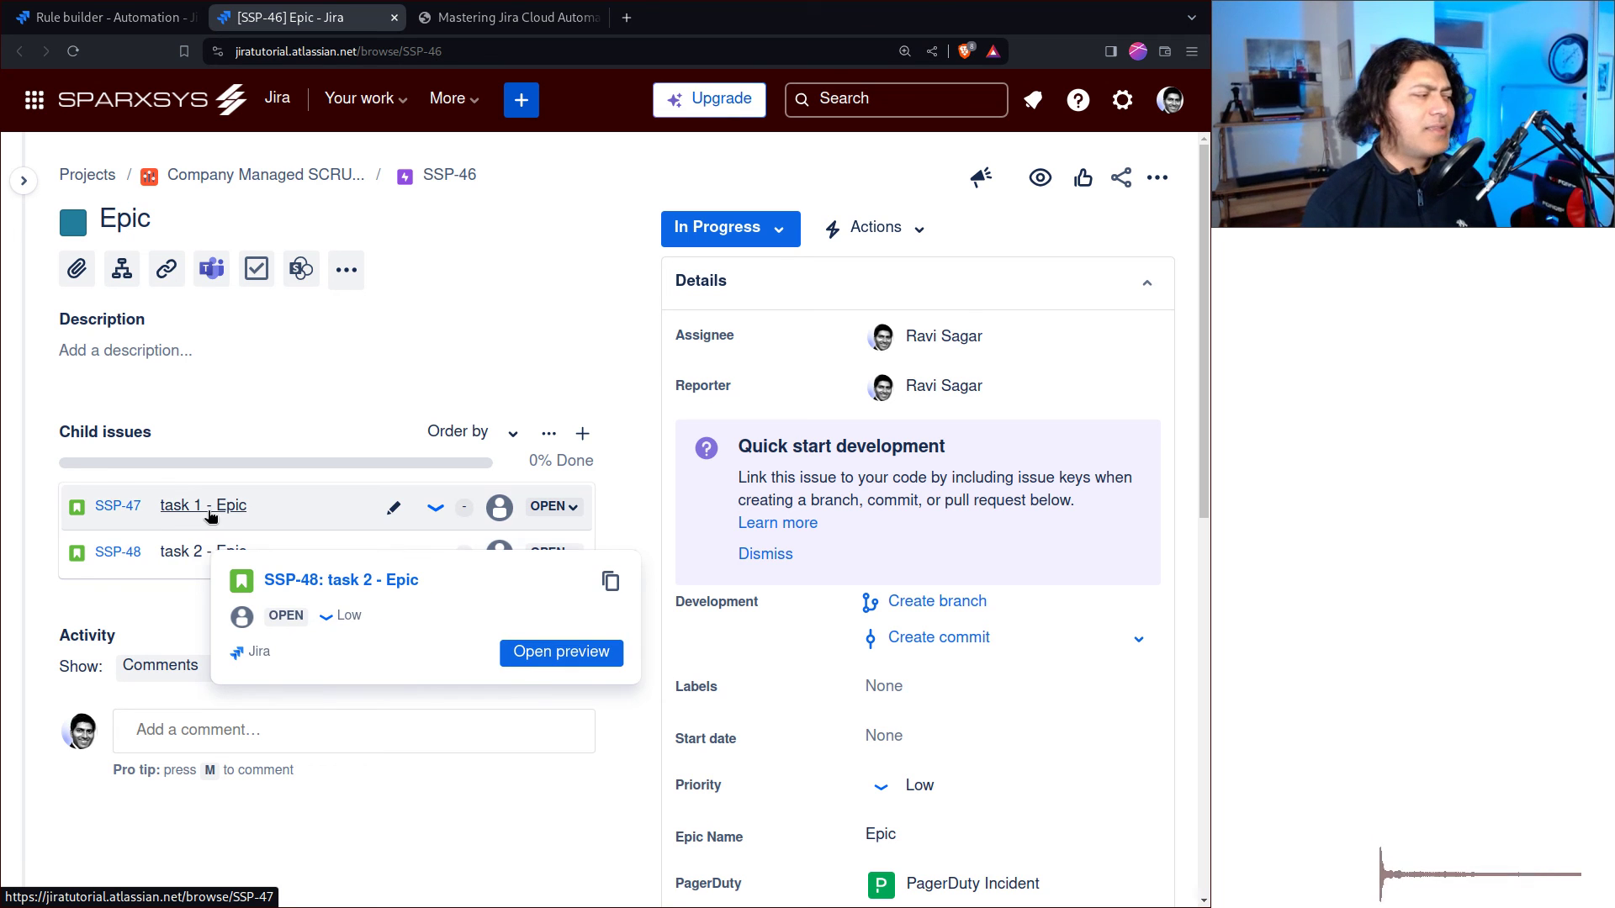
{"action": "mouse_move", "coordinate": [172, 511]}
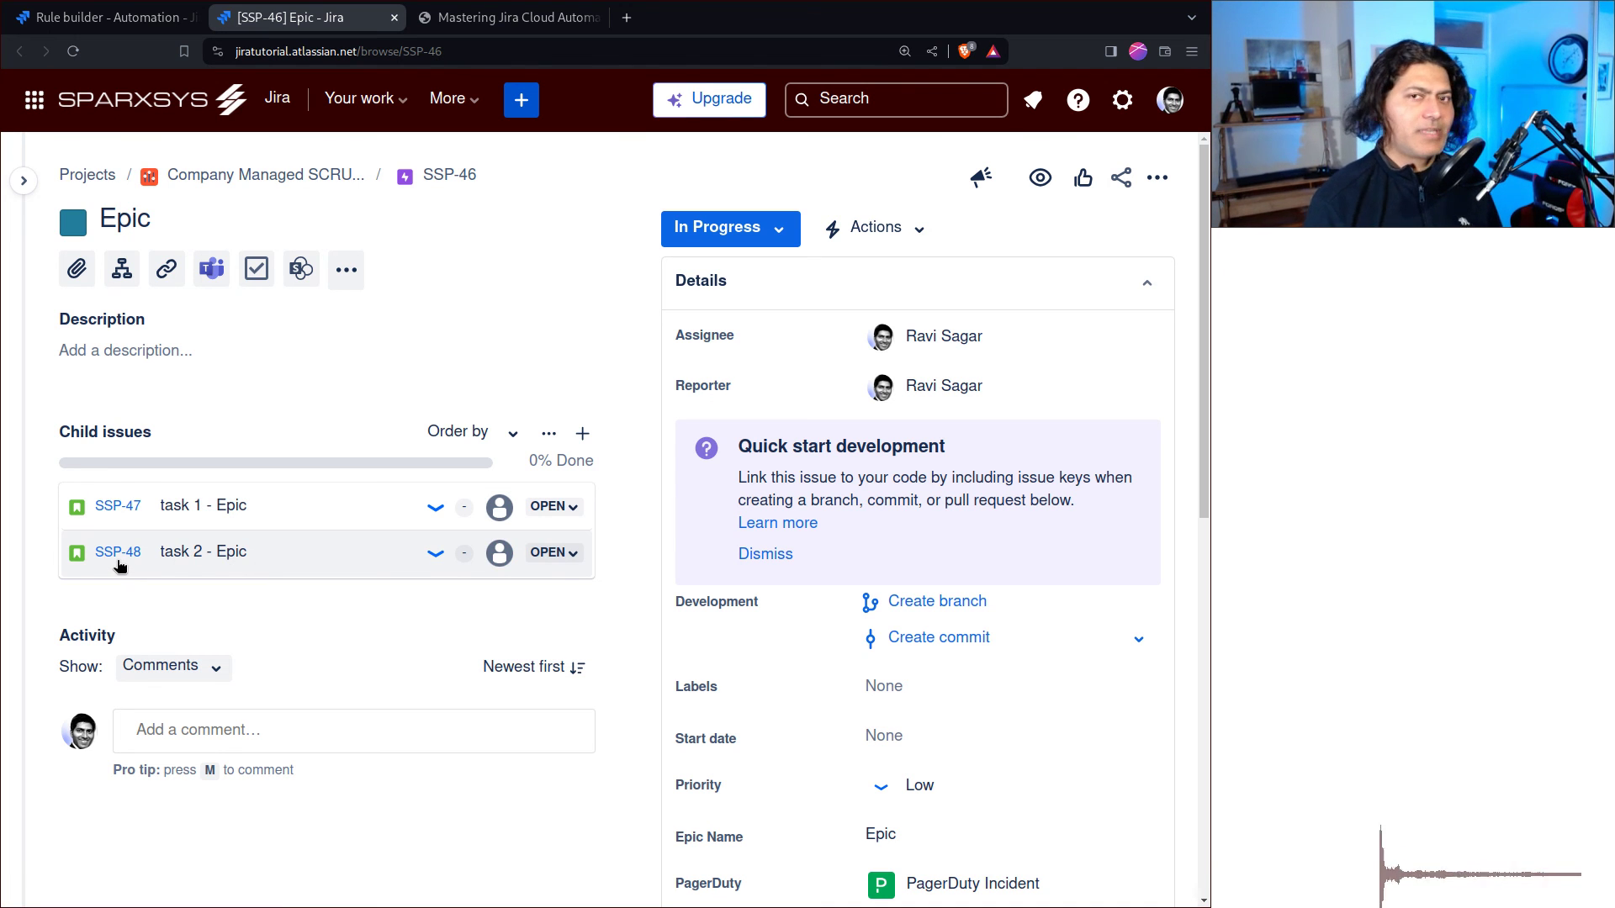
{"action": "mouse_move", "coordinate": [120, 566]}
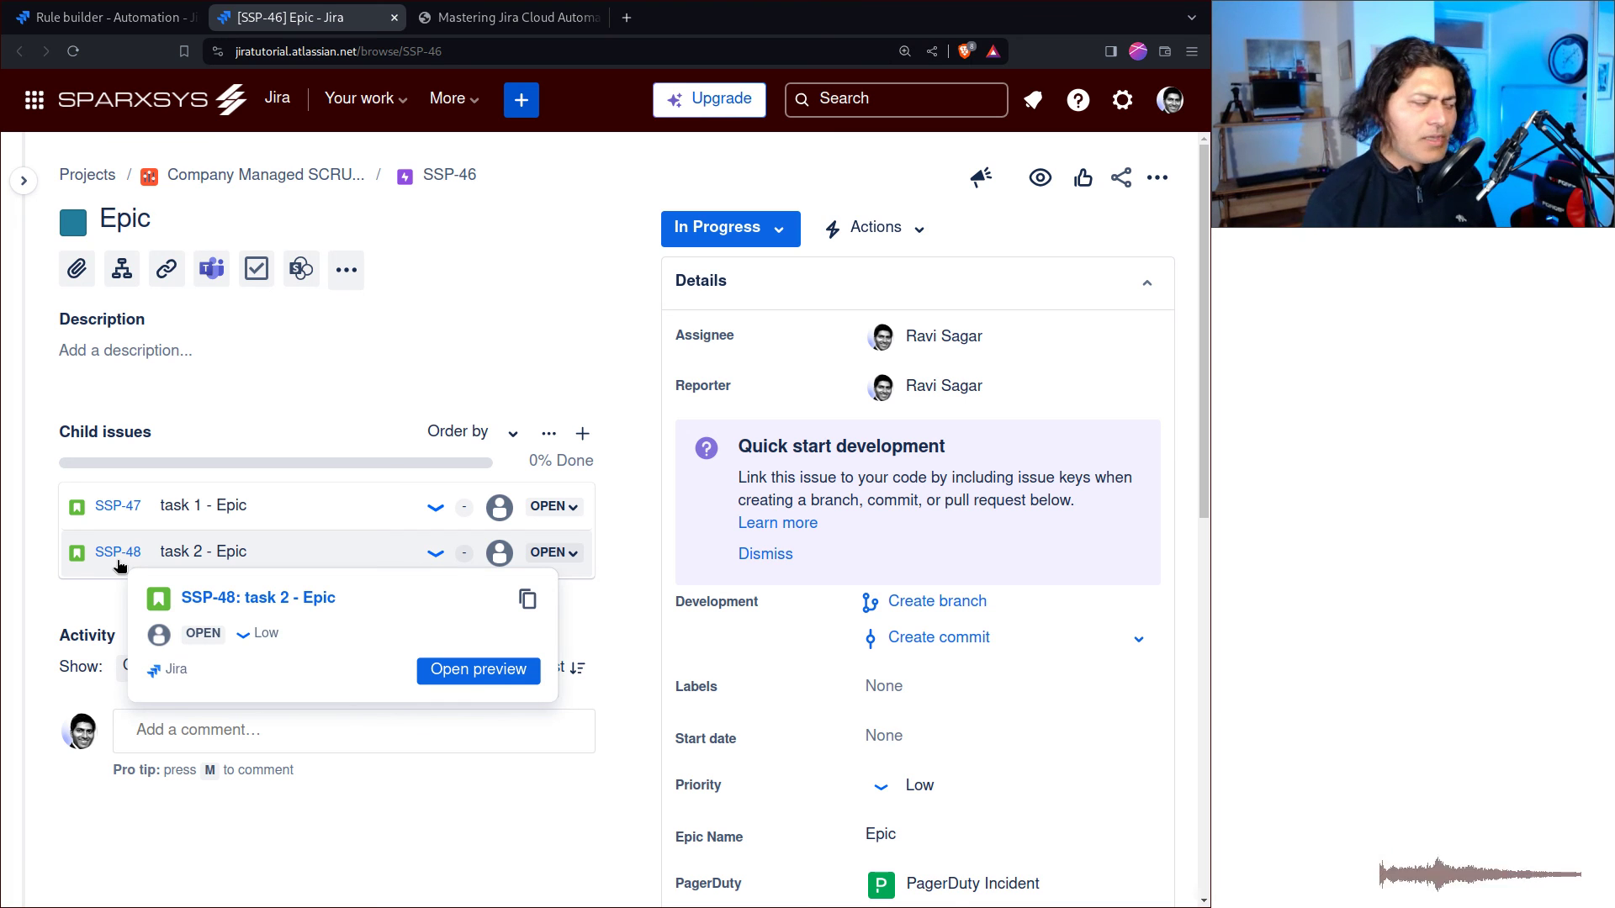